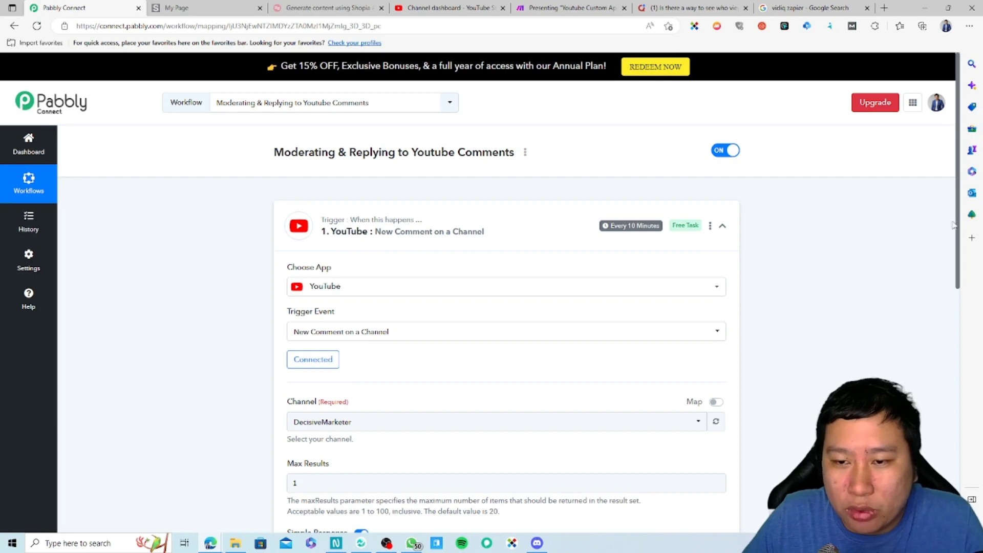
# Look over the Moderating & Replying to Youtube Comments workflow, from its YouTube trigger to the Router action
pyautogui.scroll(-10, 953, 225)
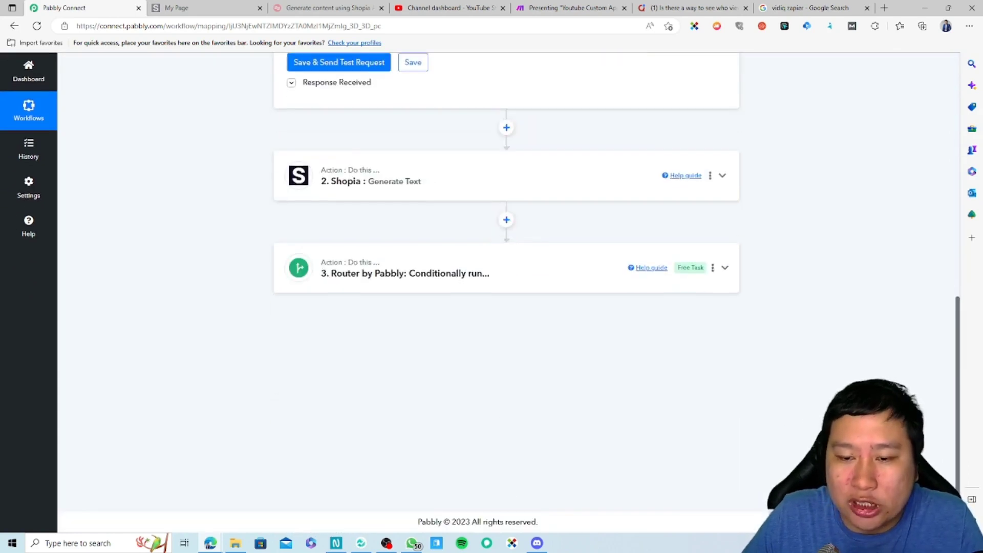
pyautogui.scroll(10, 898, 272)
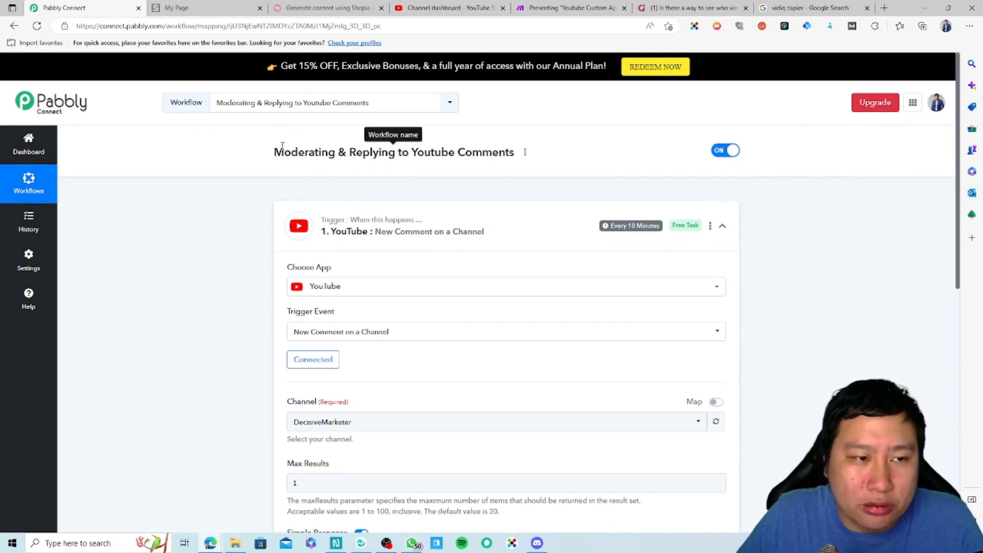
pyautogui.moveTo(271, 154); pyautogui.dragTo(456, 167)
pyautogui.click(460, 176)
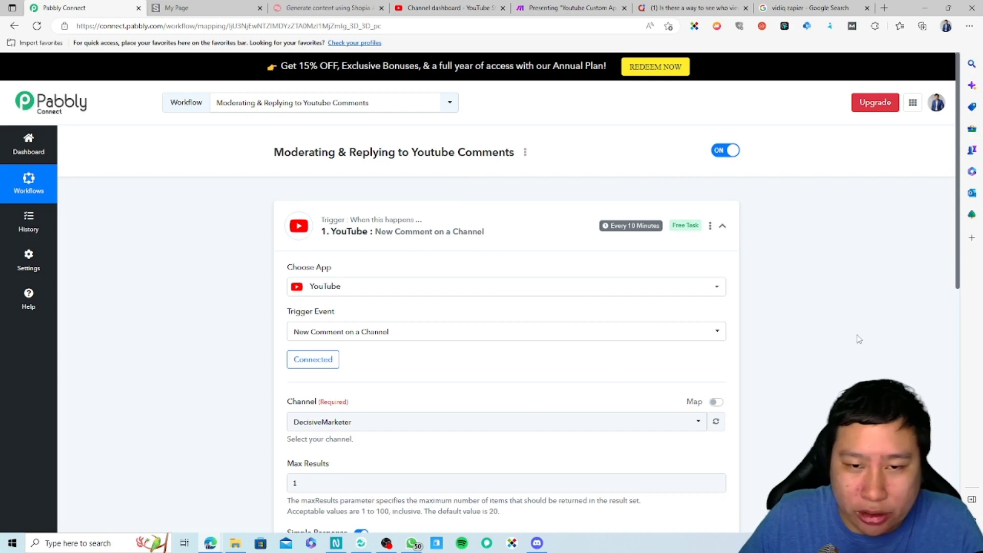
pyautogui.scroll(-2, 856, 338)
pyautogui.scroll(2, 819, 333)
pyautogui.scroll(-1, 512, 323)
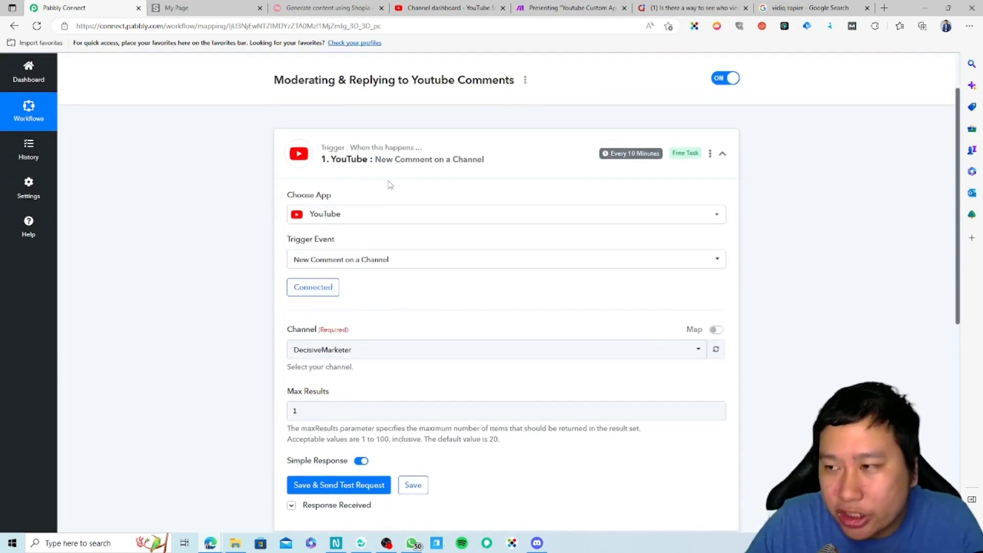
# Review the YouTube trigger's available events and choose New Comment on a Channel
pyautogui.click(386, 264)
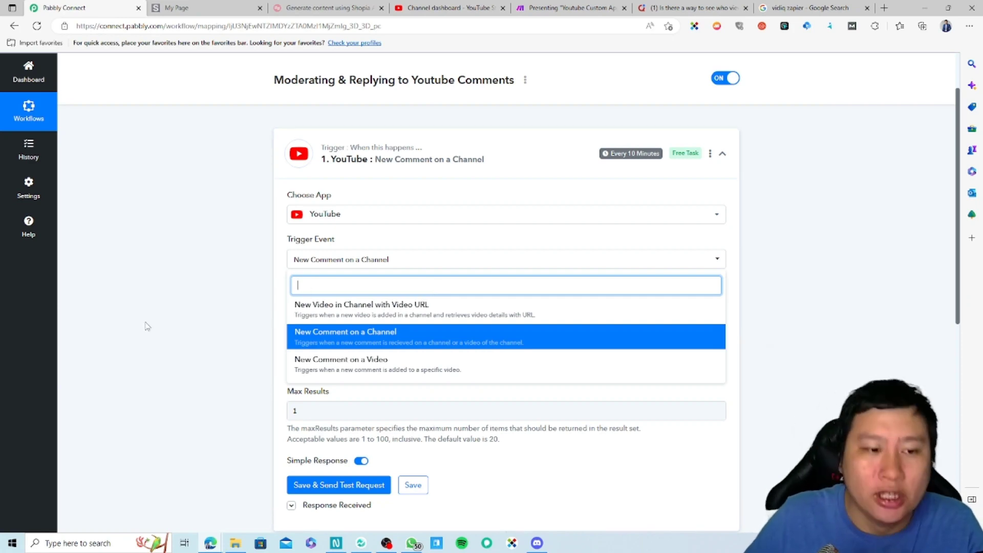
pyautogui.click(204, 339)
pyautogui.click(414, 265)
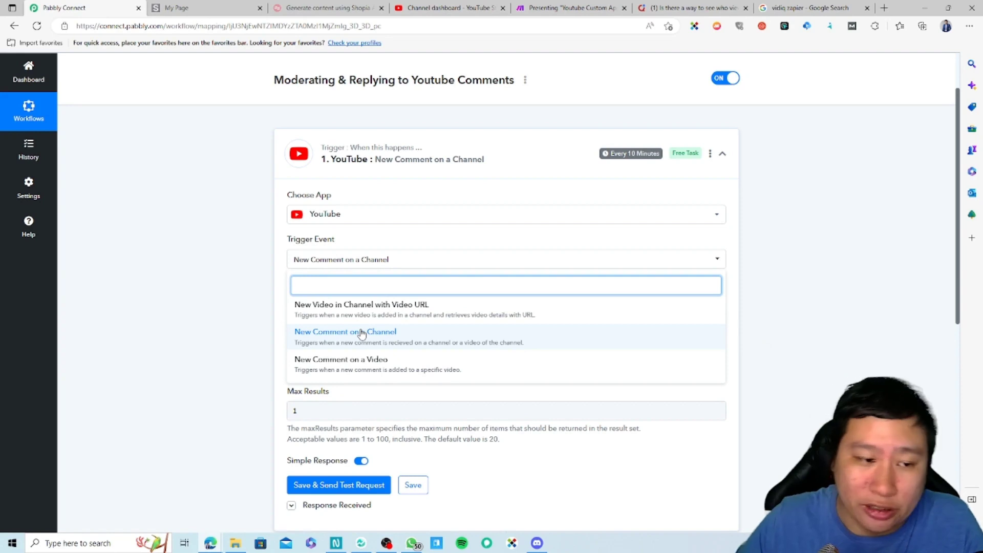
pyautogui.click(361, 333)
pyautogui.scroll(-1, 810, 273)
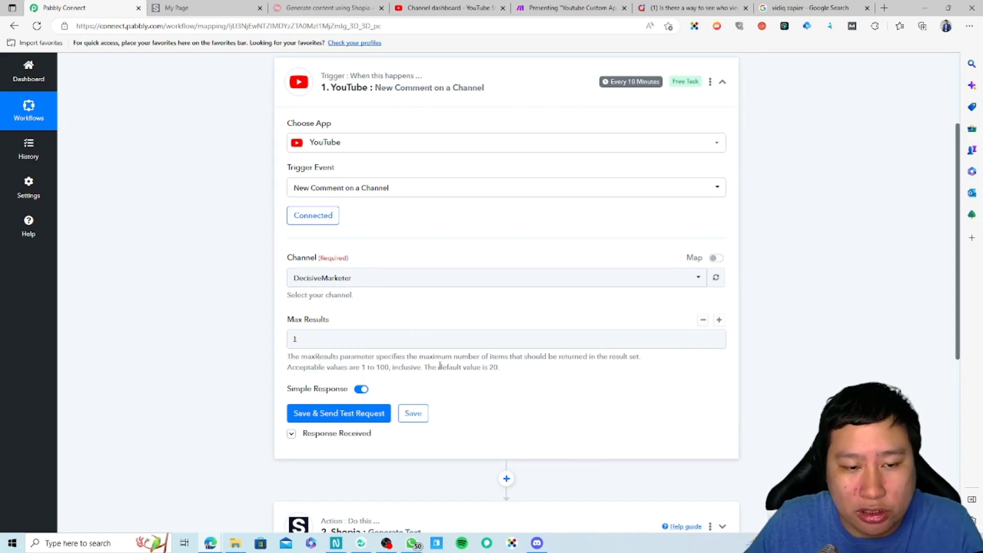
pyautogui.click(410, 337)
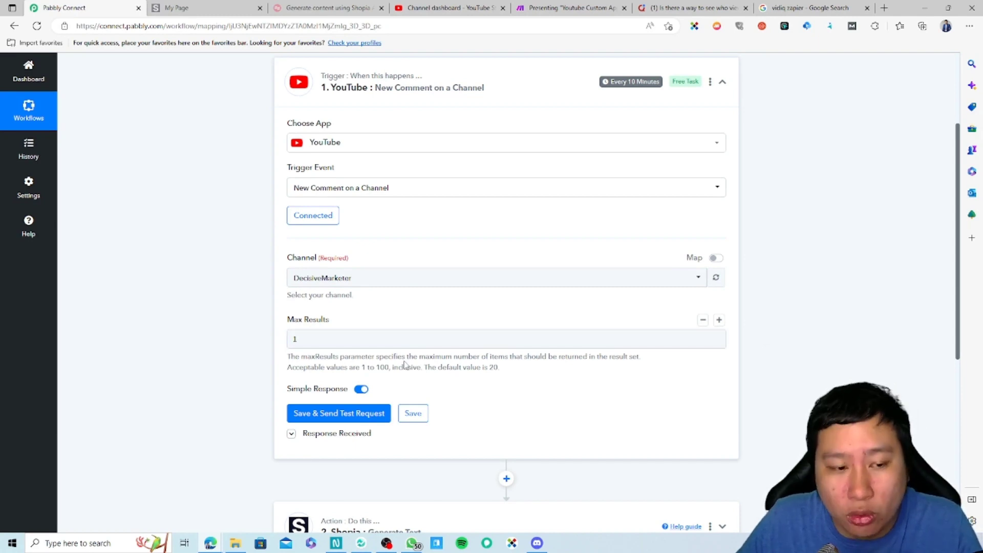
# Expand the YouTube trigger's received response and inspect the commenter's display name and the original comment text
pyautogui.scroll(-1, 301, 369)
pyautogui.click(301, 365)
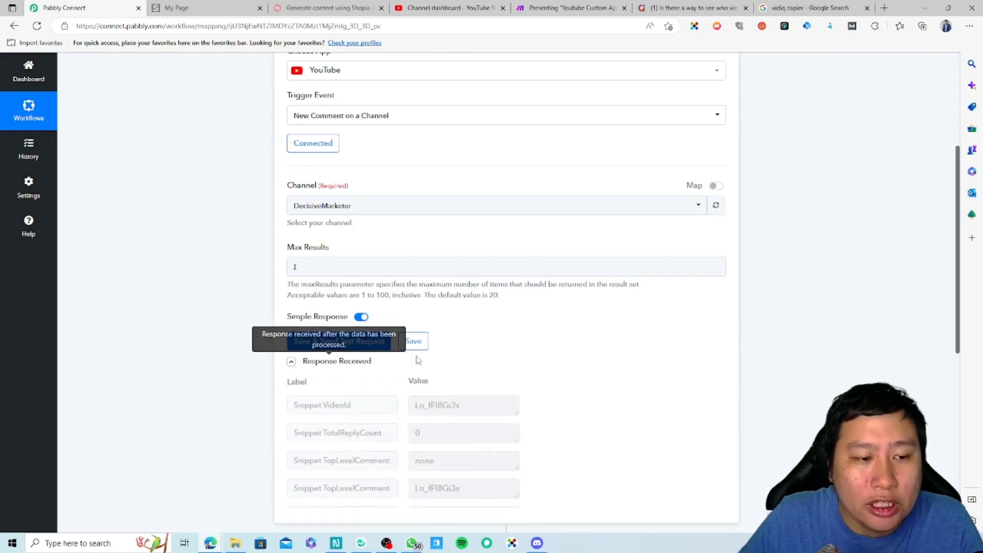
pyautogui.scroll(-4, 597, 317)
pyautogui.scroll(-5, 596, 317)
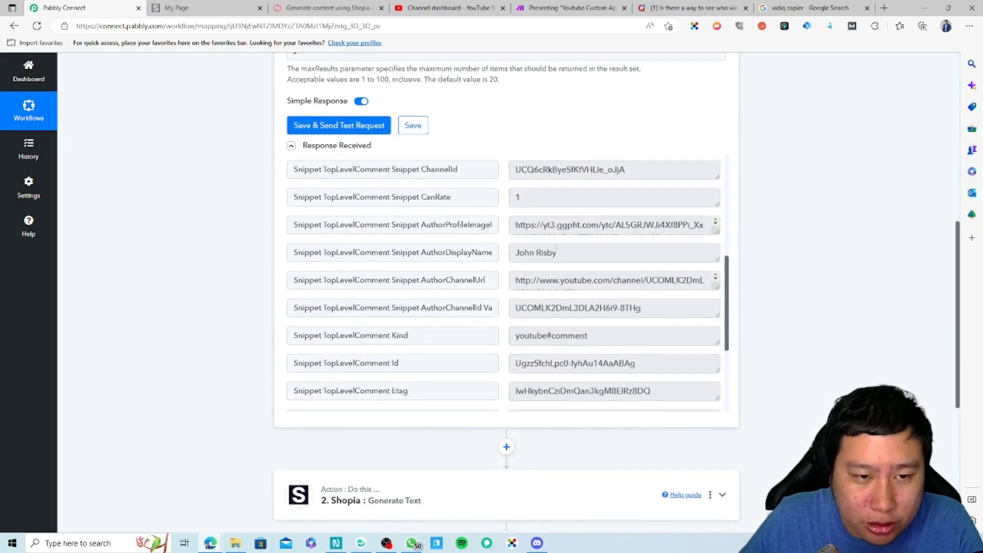
pyautogui.tripleClick(573, 253)
pyautogui.scroll(3, 596, 365)
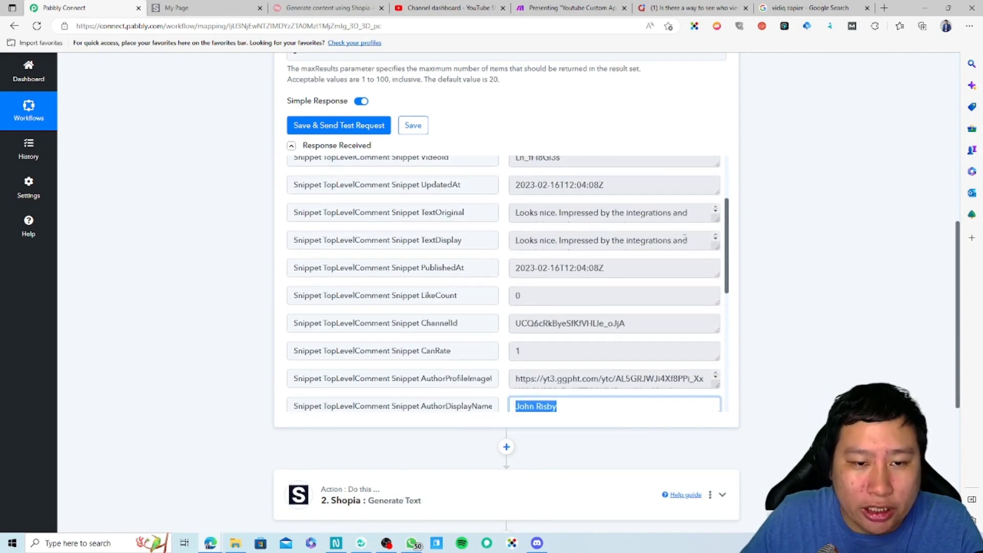
pyautogui.moveTo(716, 219); pyautogui.dragTo(727, 281)
pyautogui.click(517, 212)
pyautogui.moveTo(517, 212); pyautogui.dragTo(662, 230)
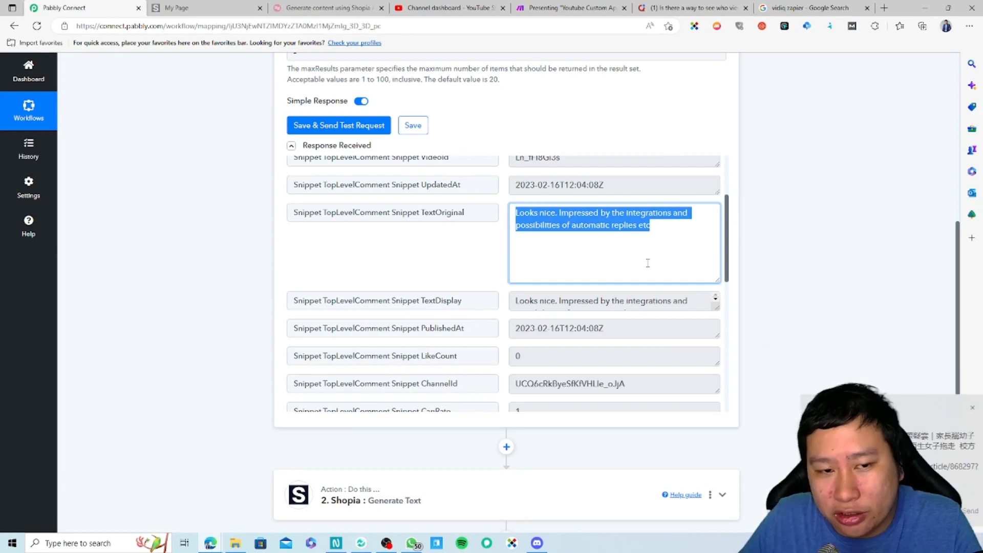
pyautogui.click(961, 409)
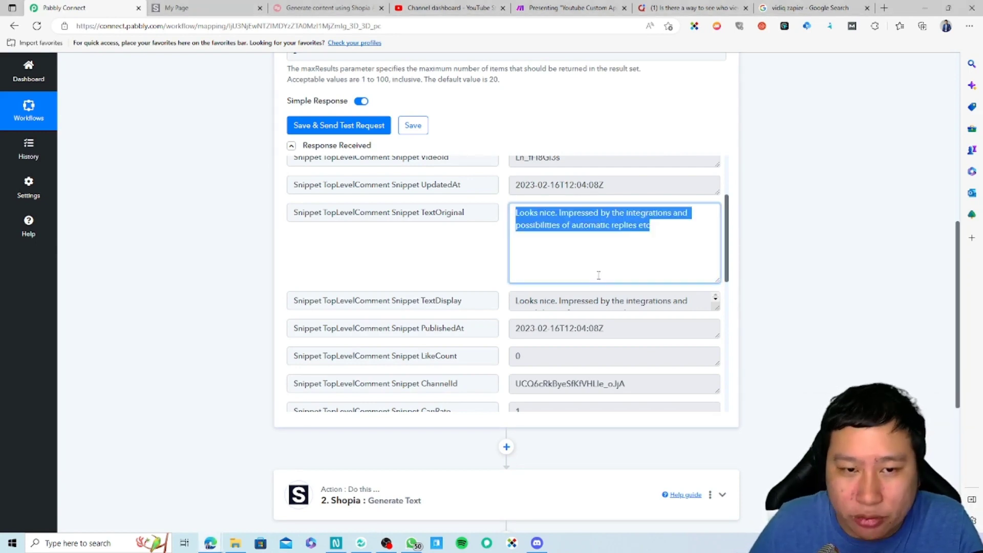
pyautogui.click(827, 308)
pyautogui.scroll(-1, 786, 330)
pyautogui.scroll(1, 785, 330)
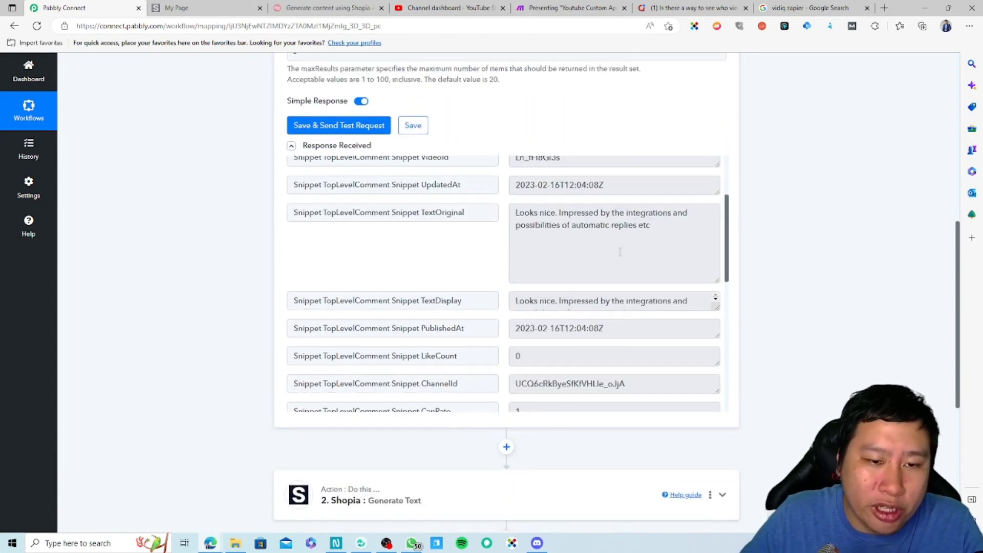
# Expand the Shopia Generate Text action and review its settings and available action events
pyautogui.scroll(-4, 530, 474)
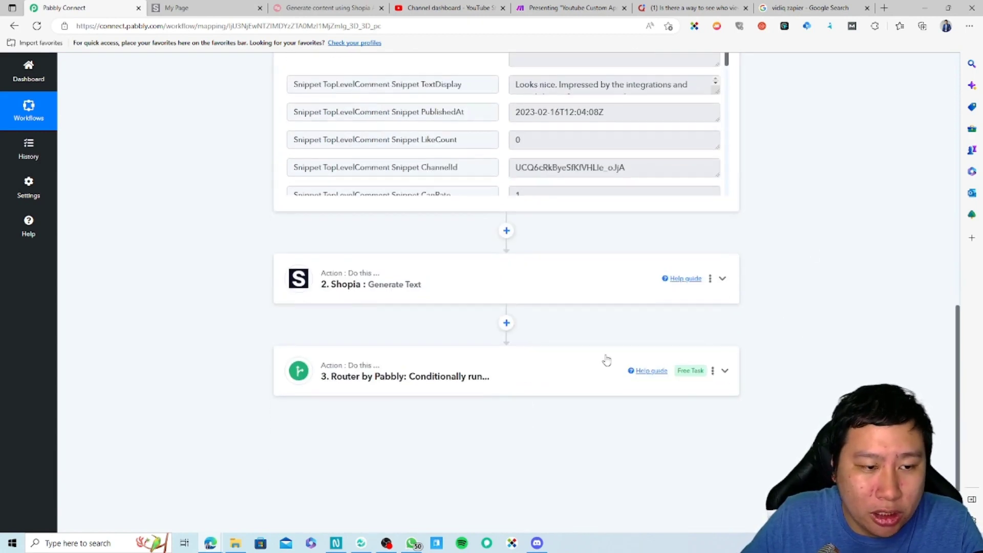
pyautogui.click(500, 285)
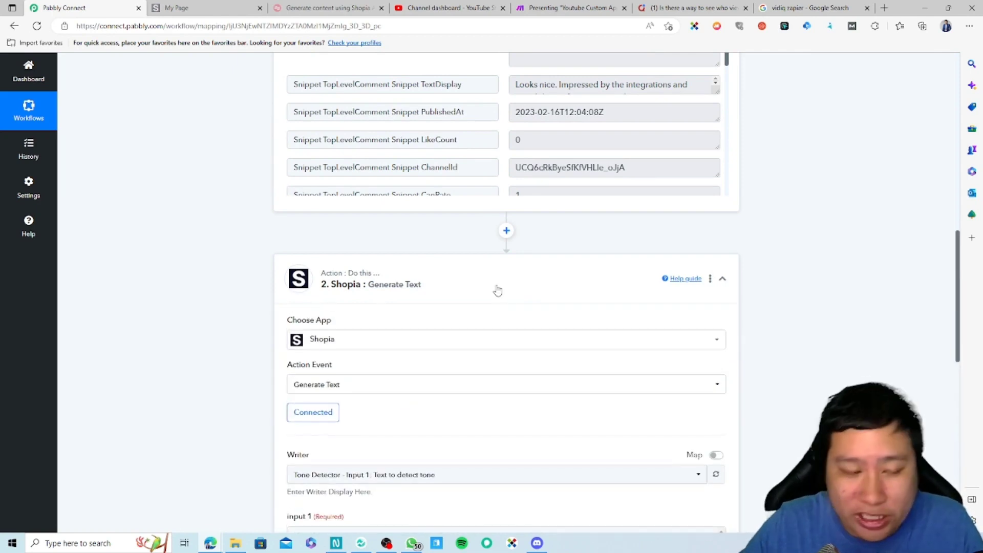
pyautogui.scroll(-3, 498, 291)
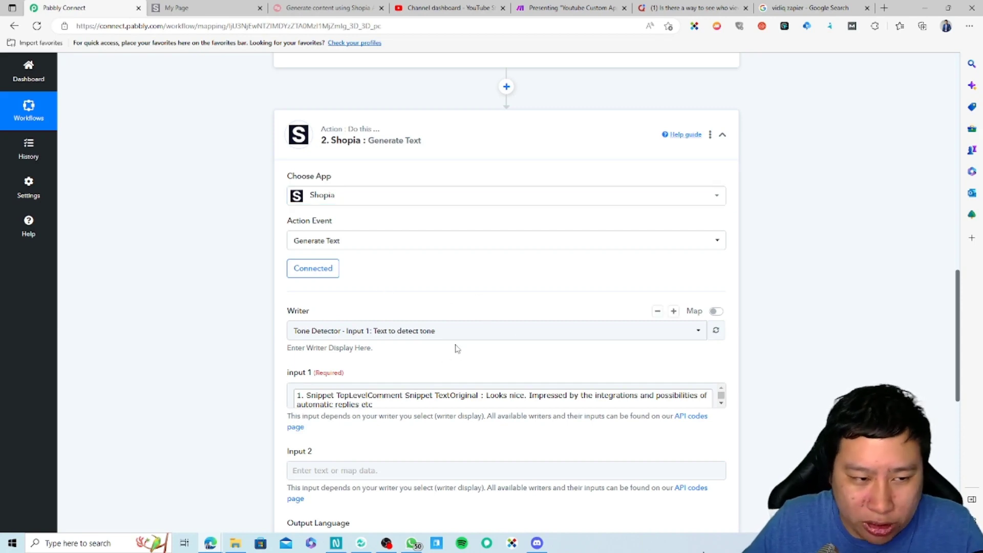
pyautogui.scroll(1, 773, 328)
pyautogui.scroll(-5, 487, 325)
pyautogui.scroll(3, 216, 190)
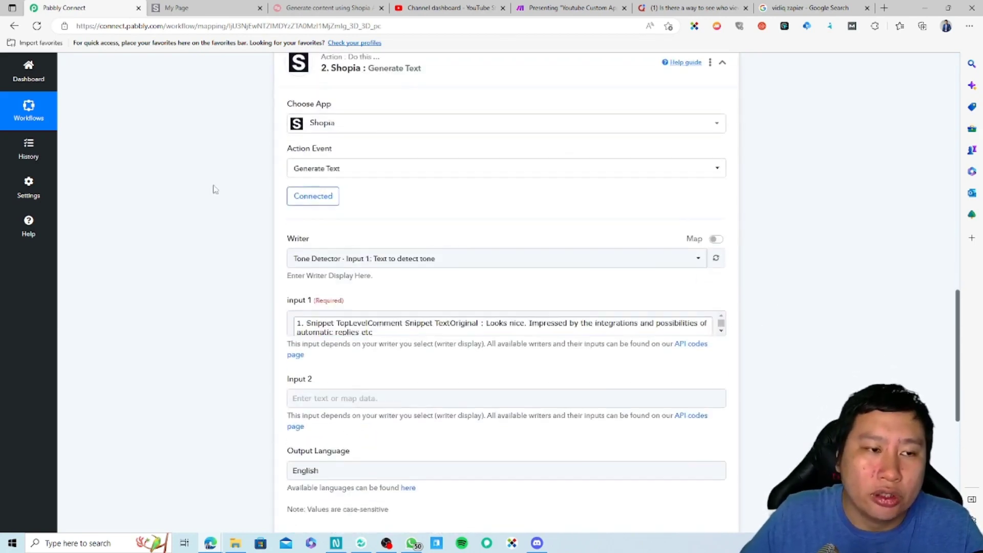
pyautogui.click(344, 171)
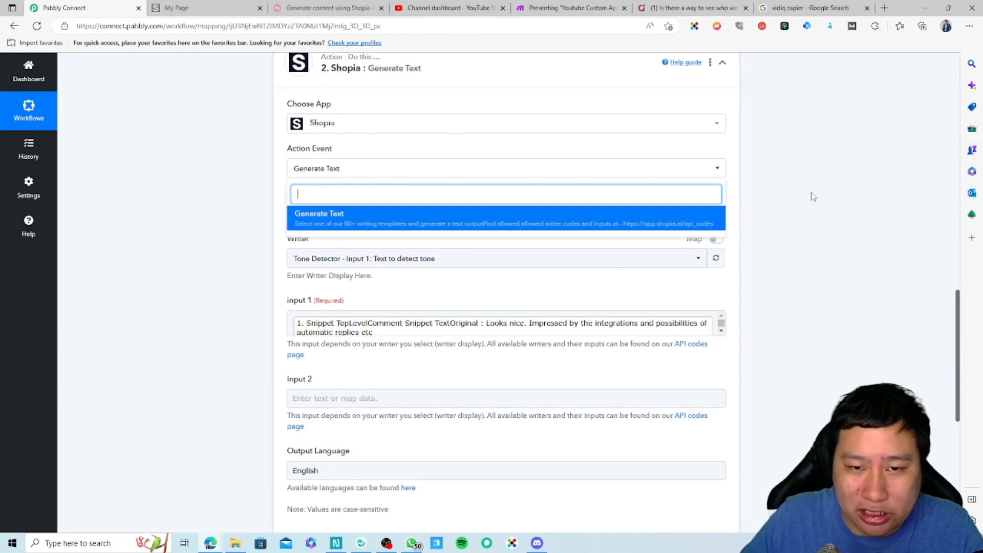
pyautogui.click(786, 203)
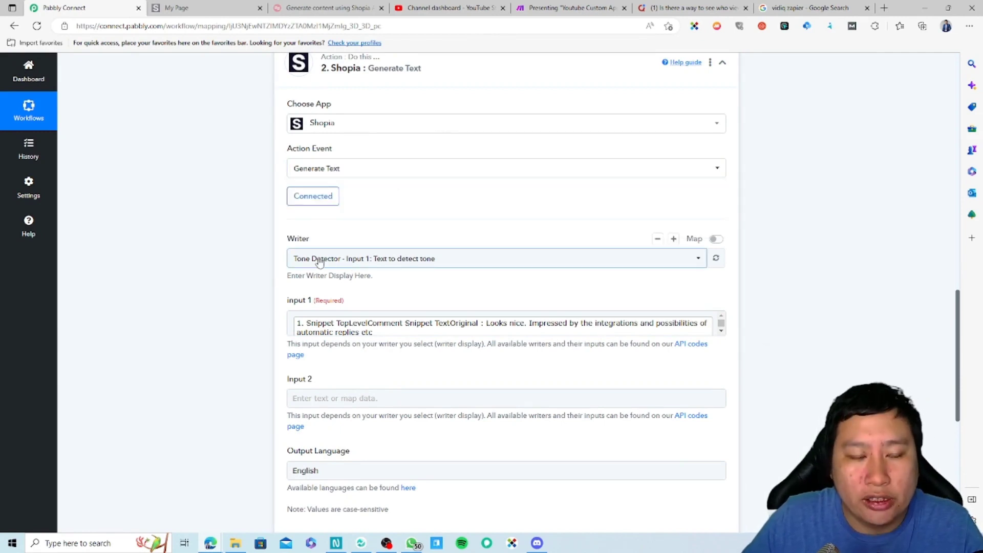
# Check the Writer selection of the Shopia action, set to Tone Detector
pyautogui.click(445, 265)
pyautogui.click(404, 302)
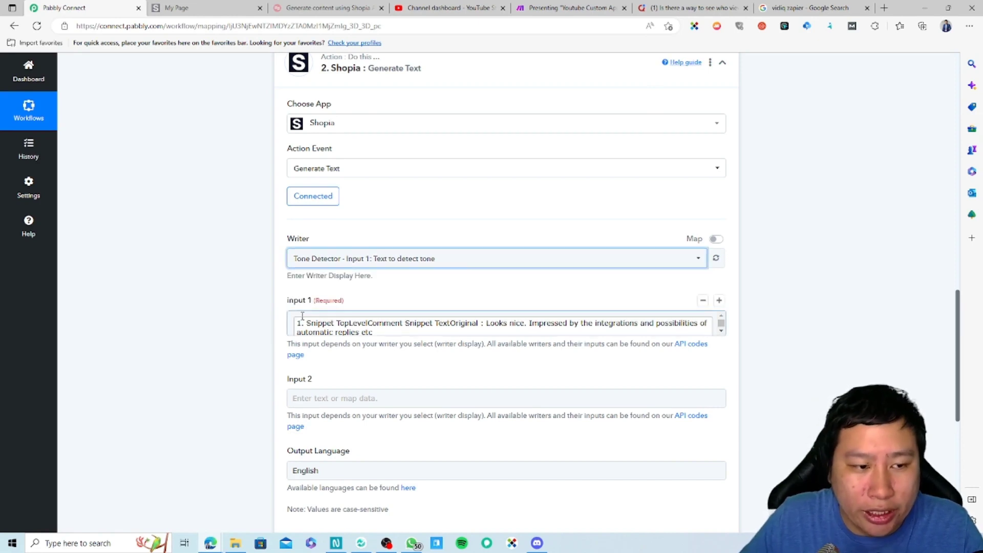
pyautogui.scroll(-2, 512, 307)
pyautogui.scroll(2, 309, 238)
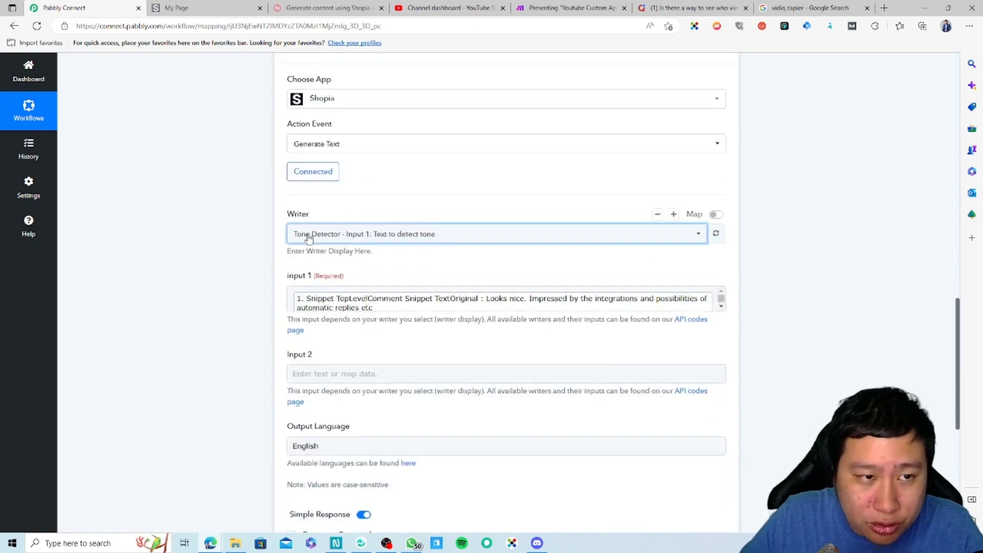
# Examine how input 1 maps the original comment text by browsing the YouTube trigger's available data fields
pyautogui.scroll(-2, 313, 256)
pyautogui.click(318, 260)
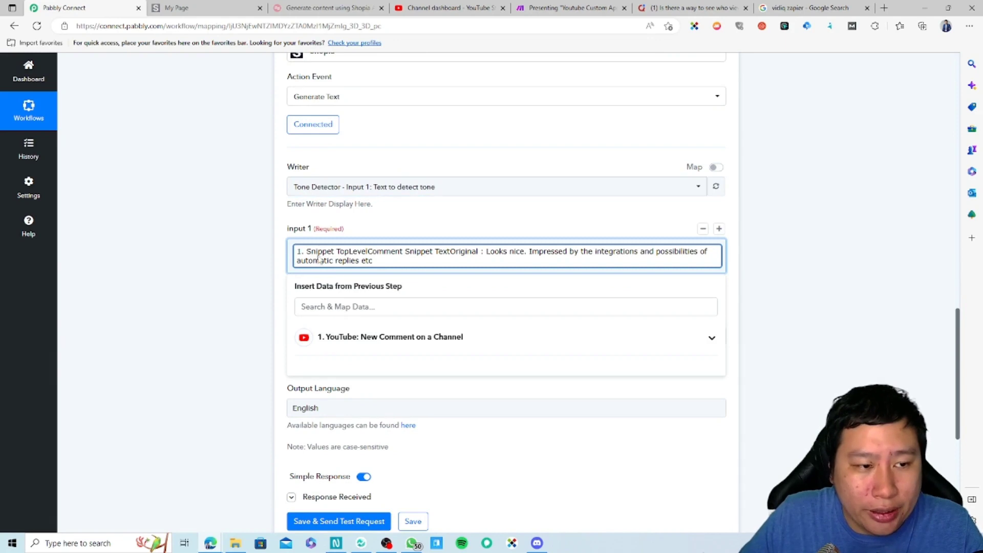
pyautogui.click(385, 271)
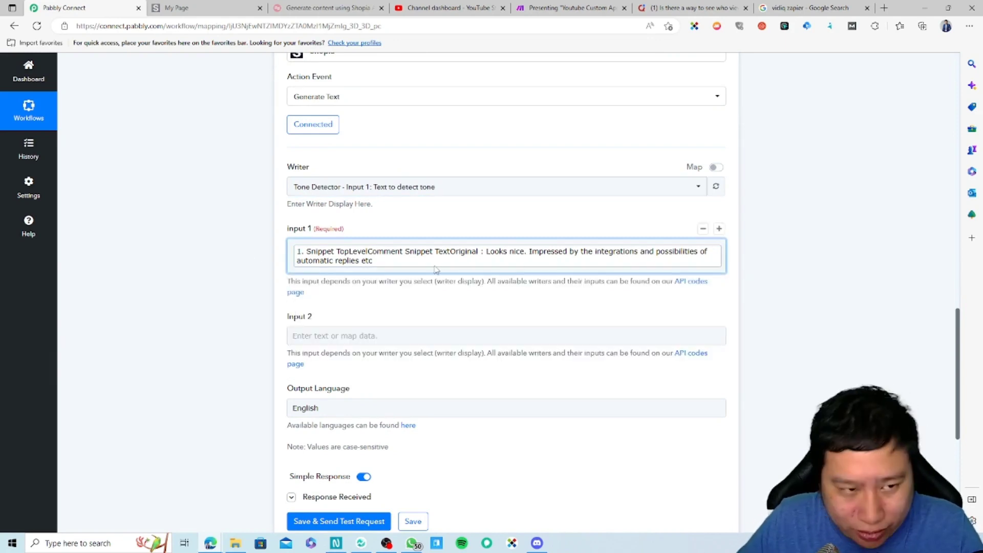
pyautogui.click(399, 253)
pyautogui.click(367, 348)
pyautogui.scroll(-8, 367, 351)
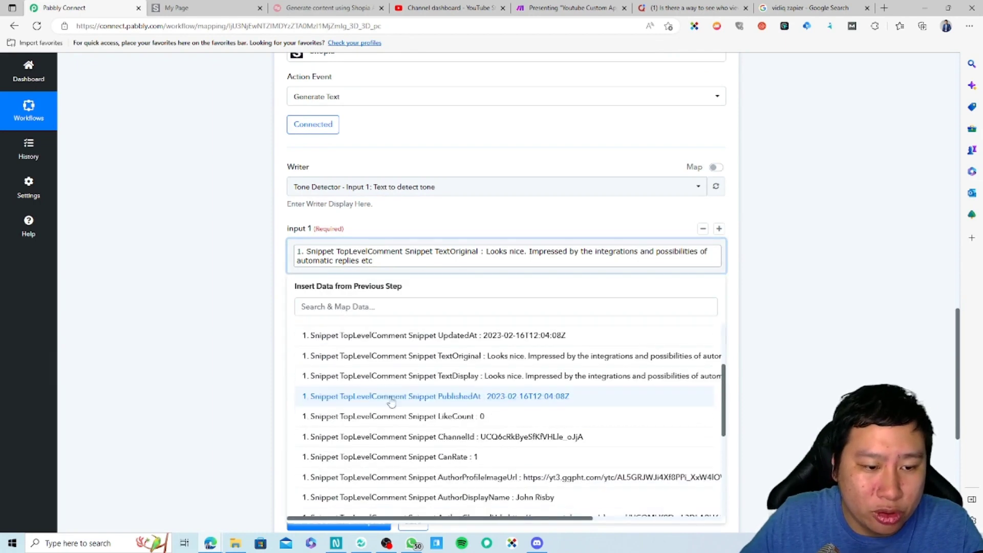
pyautogui.scroll(6, 451, 440)
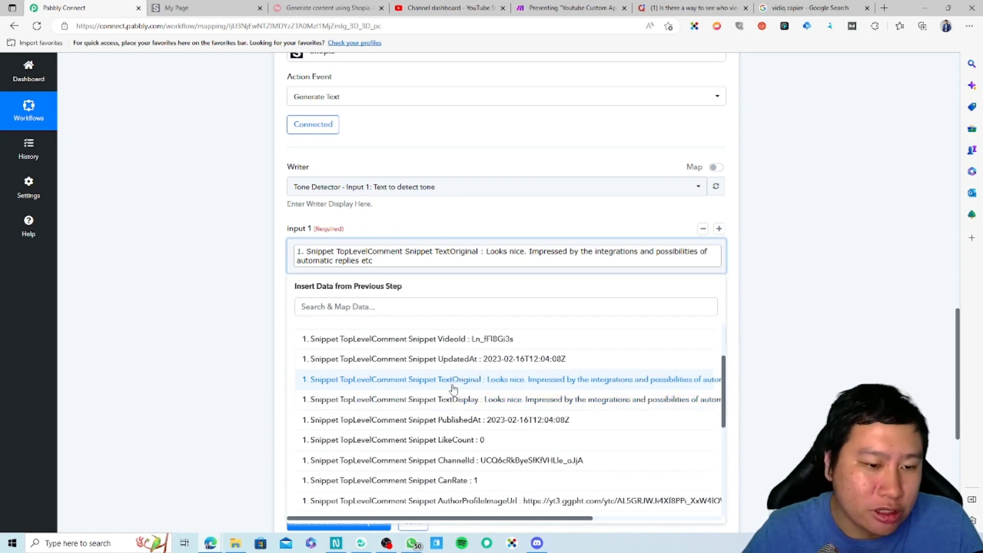
pyautogui.click(791, 293)
pyautogui.scroll(-3, 733, 303)
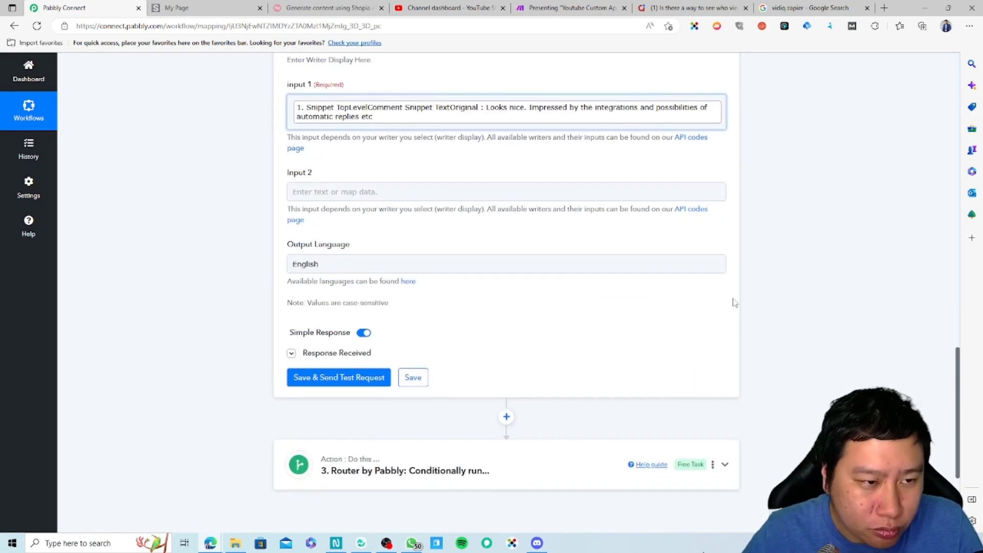
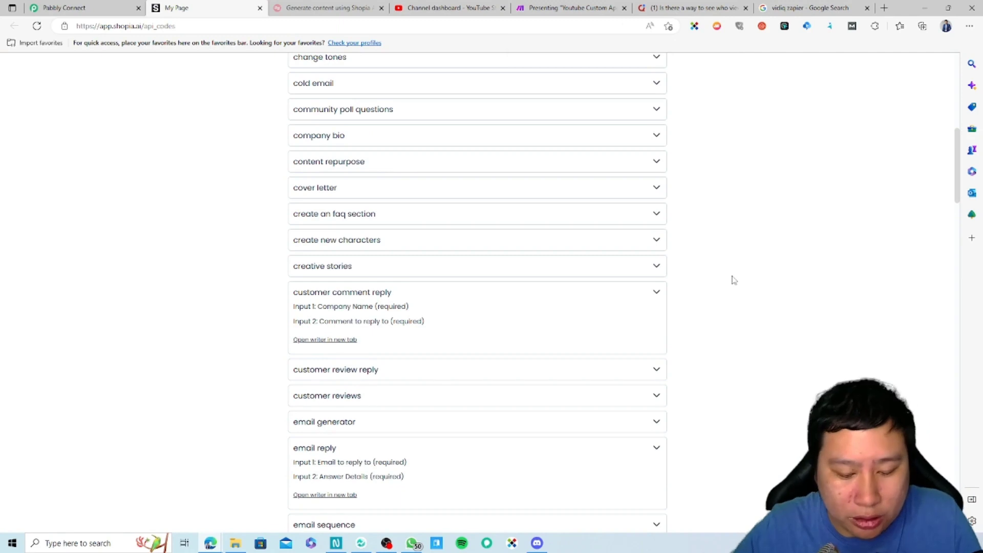
# Search Shopia's API codes page for "tone" and compare the tone detector's required input with input 1 in the Pabbly workflow
pyautogui.write('tone')
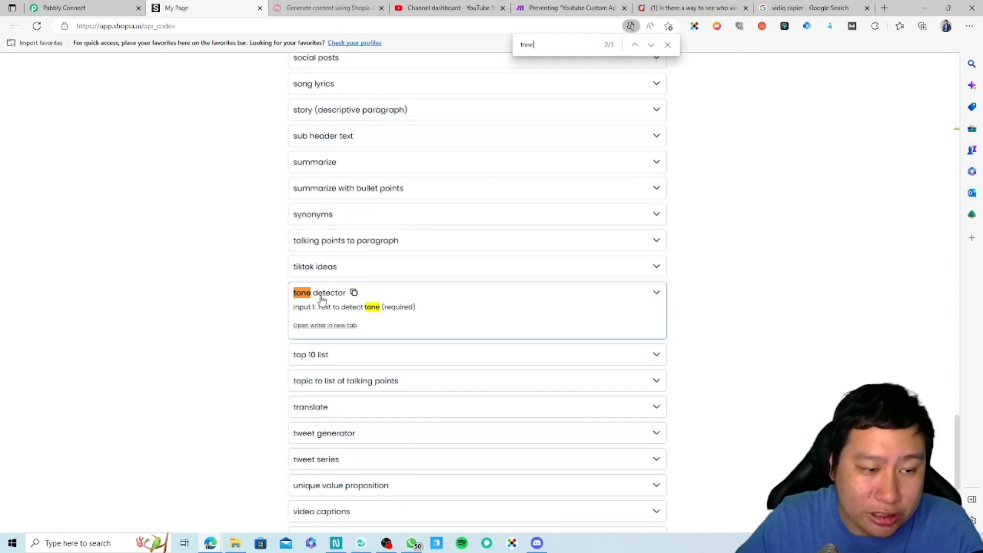
pyautogui.click(105, 7)
pyautogui.click(334, 270)
pyautogui.hotkey('ctrl', 'Tab')
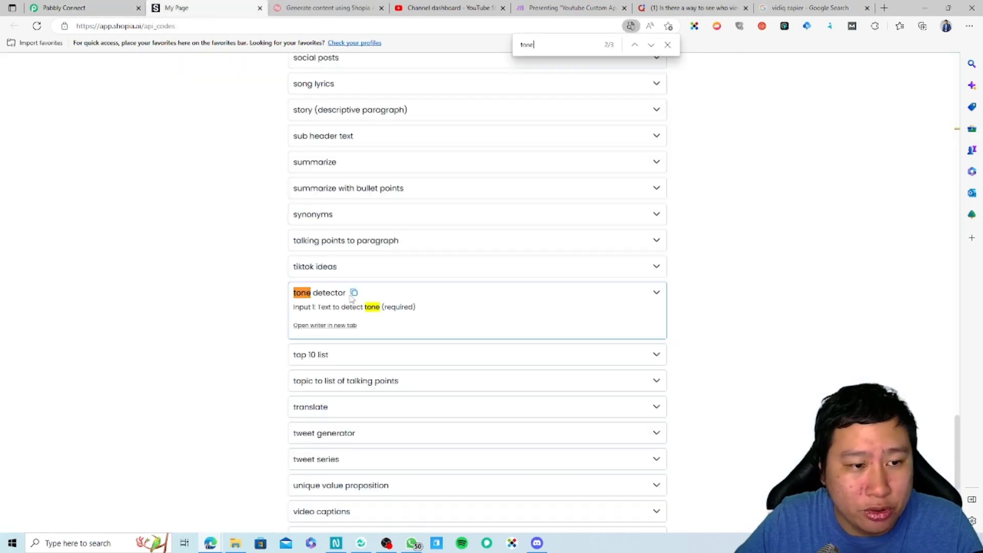
pyautogui.moveTo(324, 315); pyautogui.dragTo(377, 317)
pyautogui.click(377, 318)
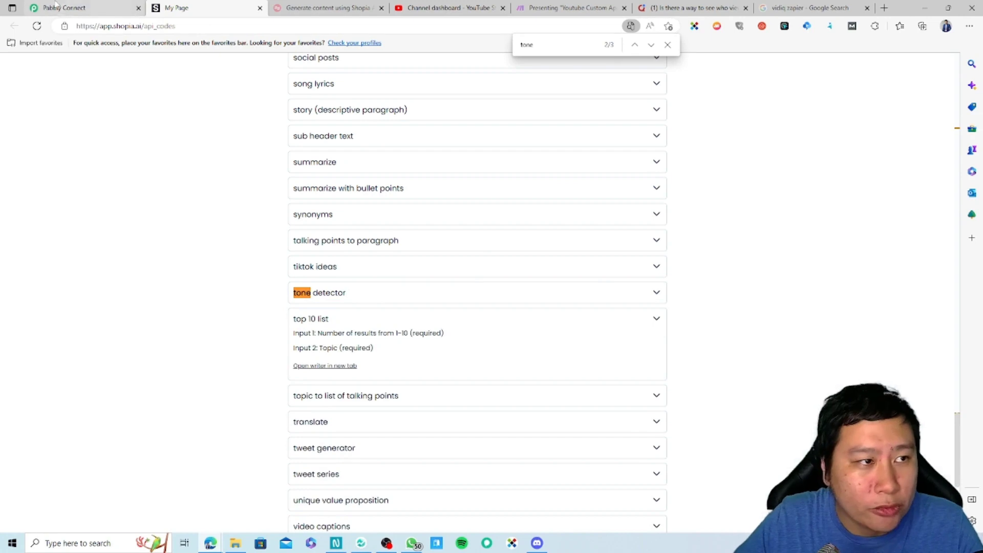
# Return to the Pabbly workflow and check the mapping options of Input 2, leaving it empty
pyautogui.hotkey('ctrl', 'shift', 'Tab')
pyautogui.click(321, 336)
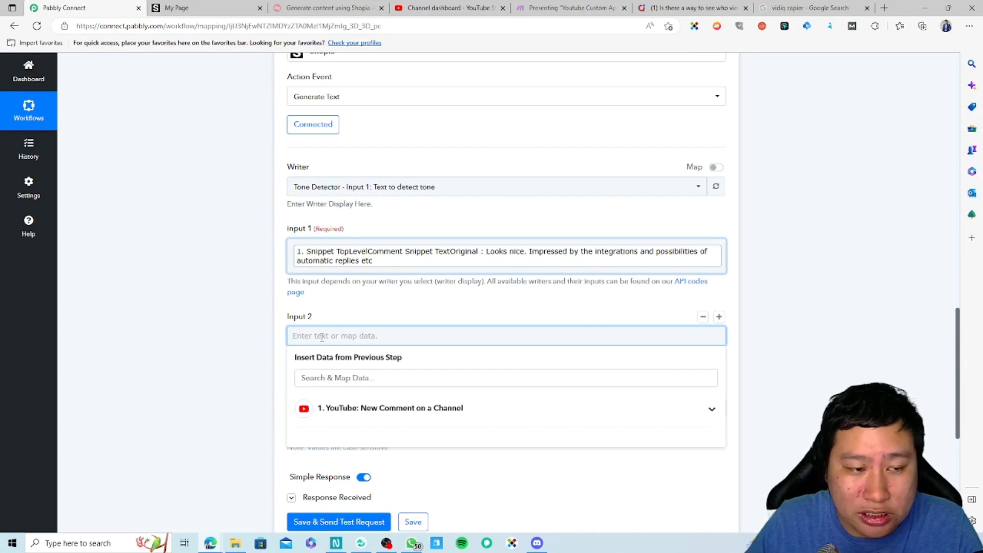
pyautogui.click(208, 326)
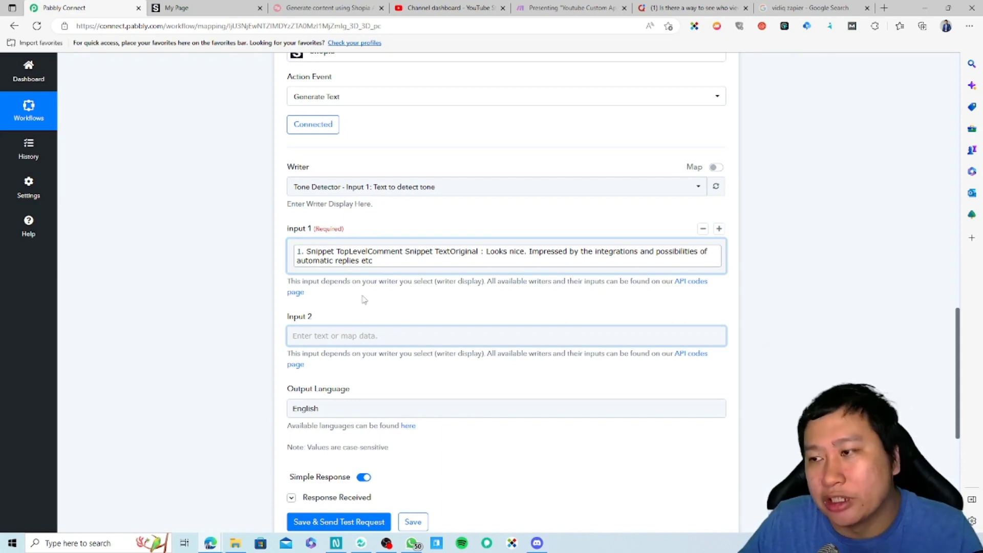
# Open Shopia's list of supported output languages in a new browser tab
pyautogui.scroll(-1, 312, 388)
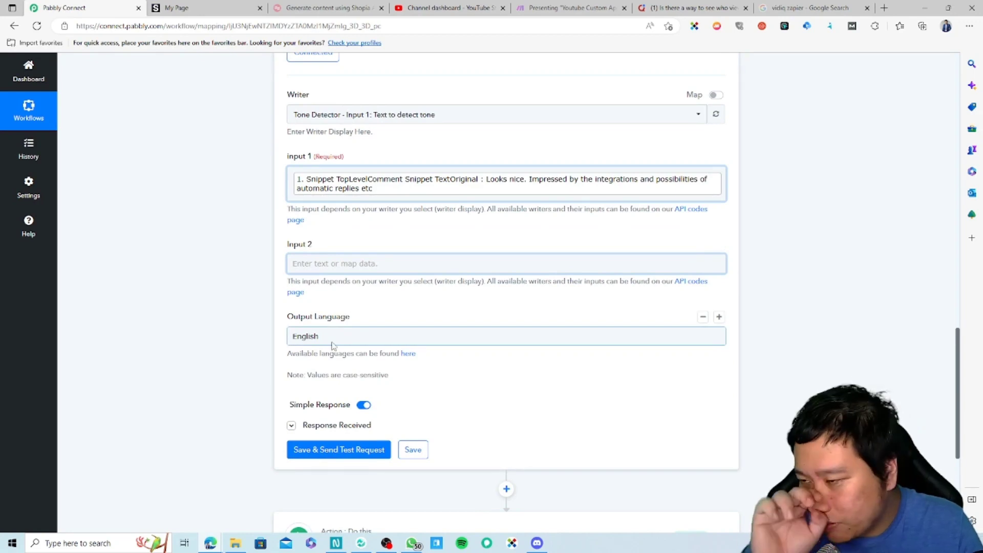
pyautogui.rightClick(407, 358)
pyautogui.click(440, 97)
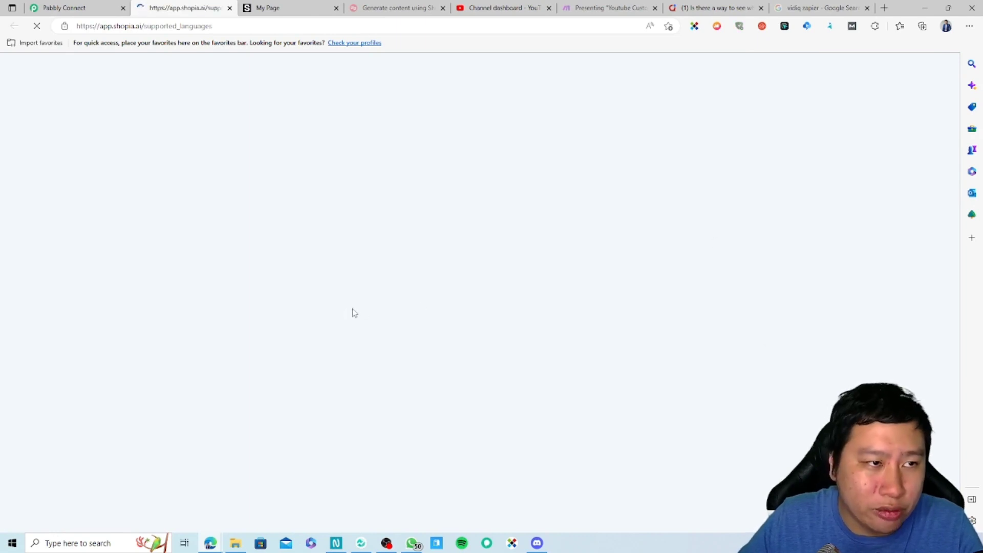
# Review Shopia's full list of supported output languages, from Arabic down to Vietnamese
pyautogui.click(67, 7)
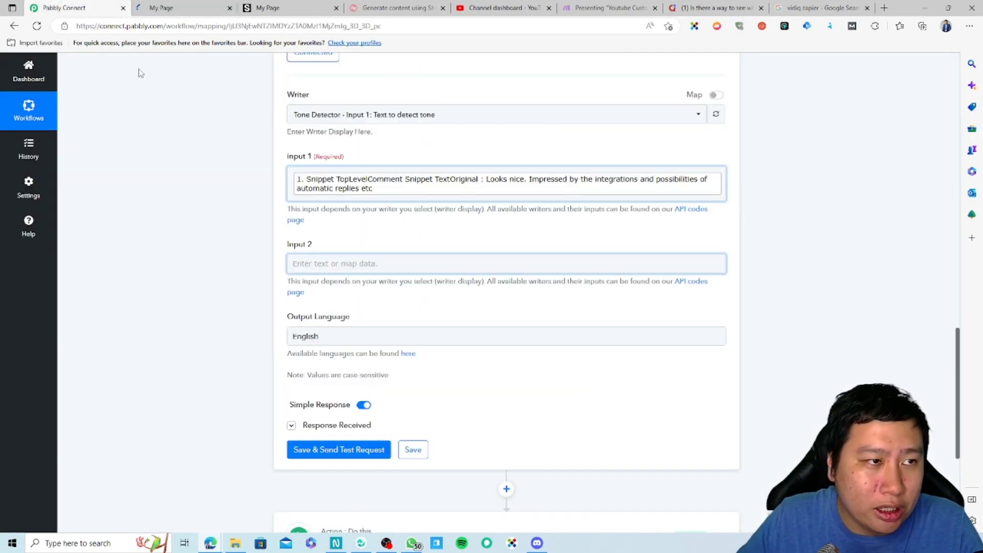
pyautogui.click(172, 7)
pyautogui.scroll(-1, 512, 384)
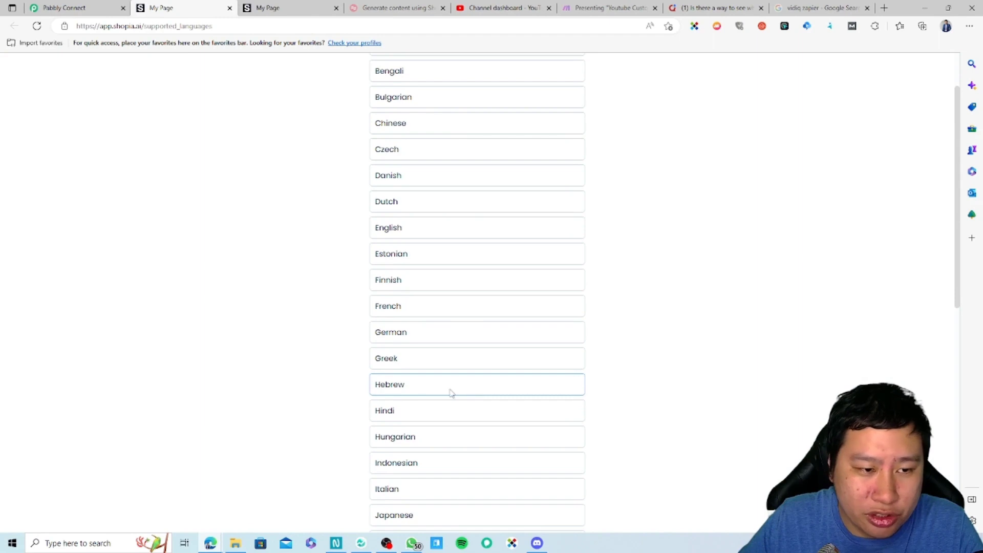
pyautogui.scroll(1, 504, 371)
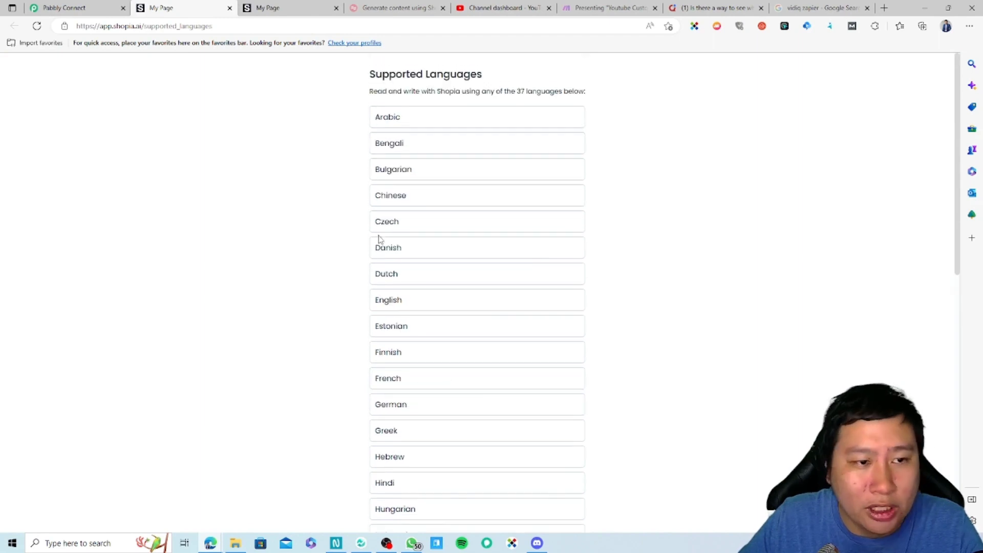
pyautogui.scroll(-1, 423, 393)
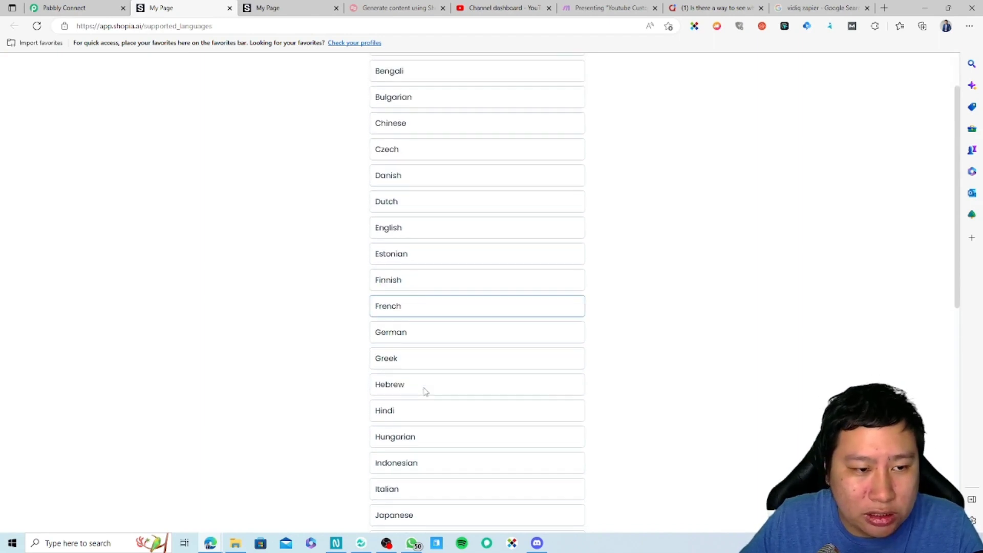
pyautogui.scroll(-3, 452, 342)
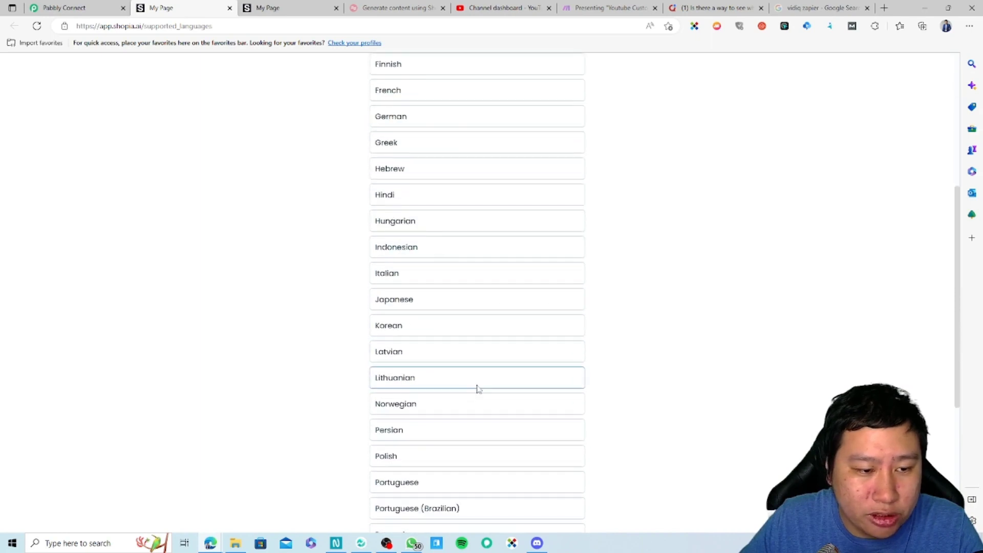
pyautogui.scroll(-4, 441, 358)
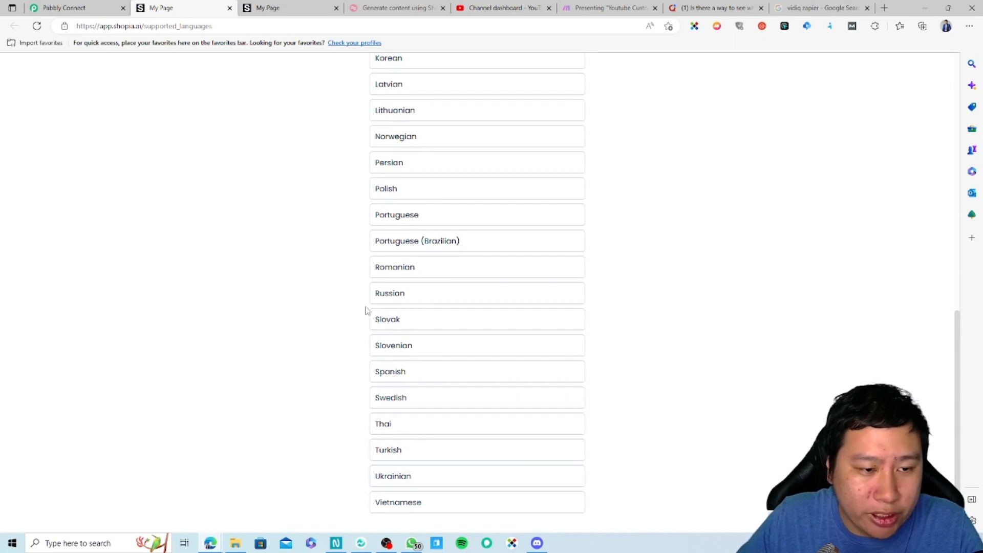
pyautogui.scroll(10, 439, 290)
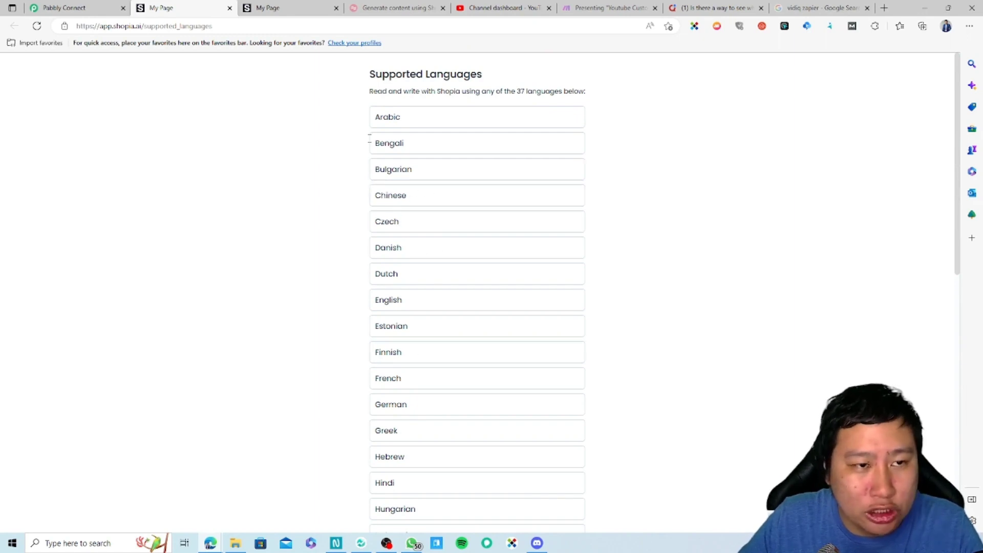
# Return to the Pabbly workflow, expand the Router action, and examine its Negative Comments and Neutral or Positive Comments routes
pyautogui.click(103, 7)
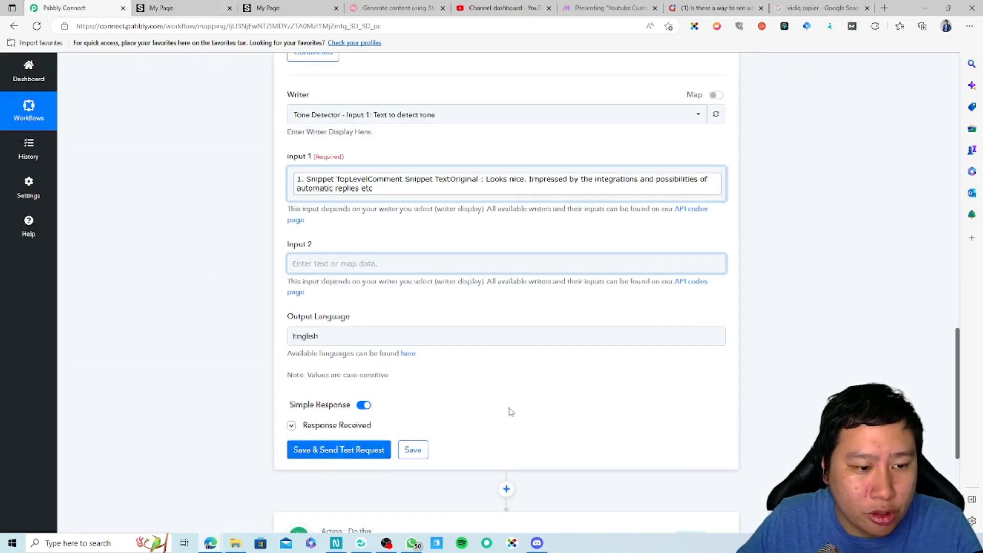
pyautogui.scroll(-5, 365, 363)
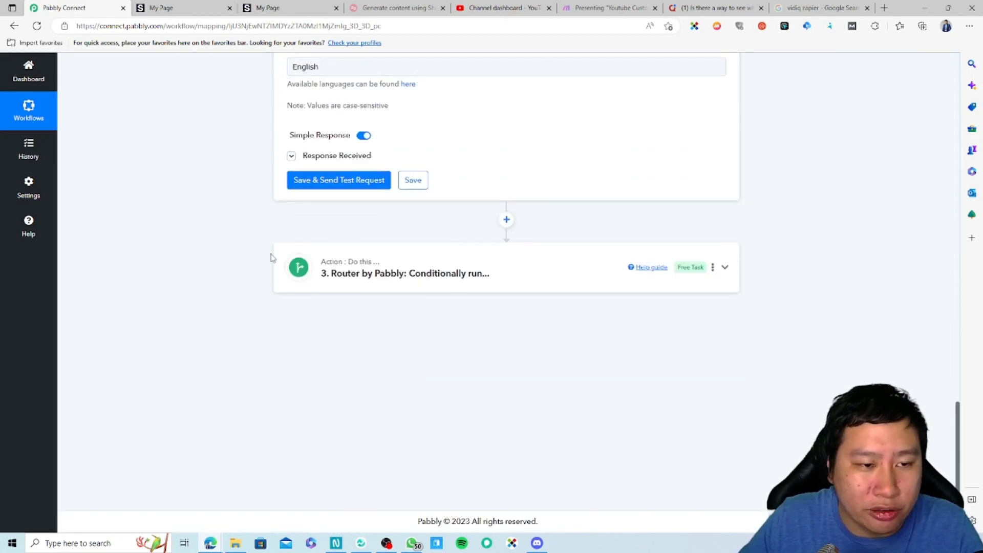
pyautogui.scroll(3, 256, 233)
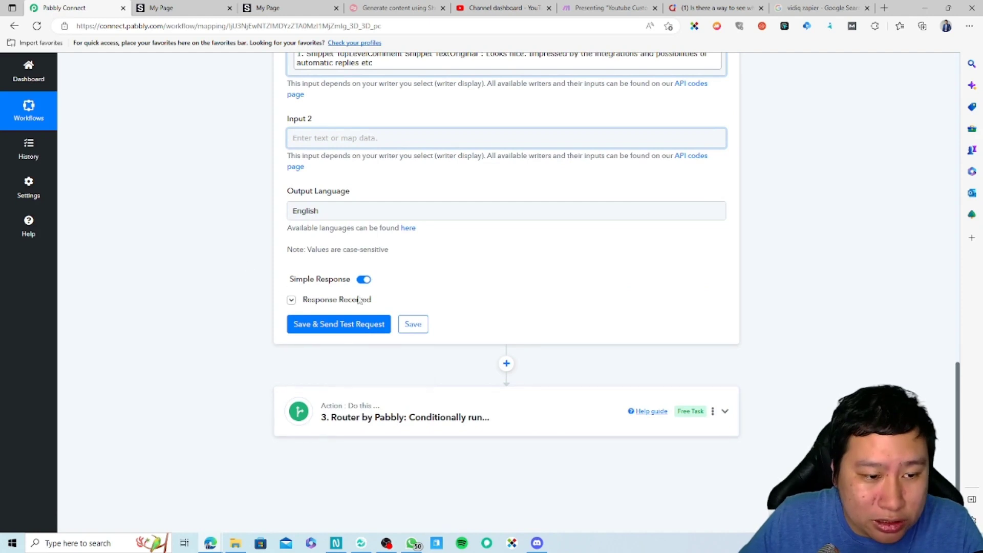
pyautogui.click(430, 412)
pyautogui.scroll(-2, 353, 414)
pyautogui.scroll(-2, 271, 407)
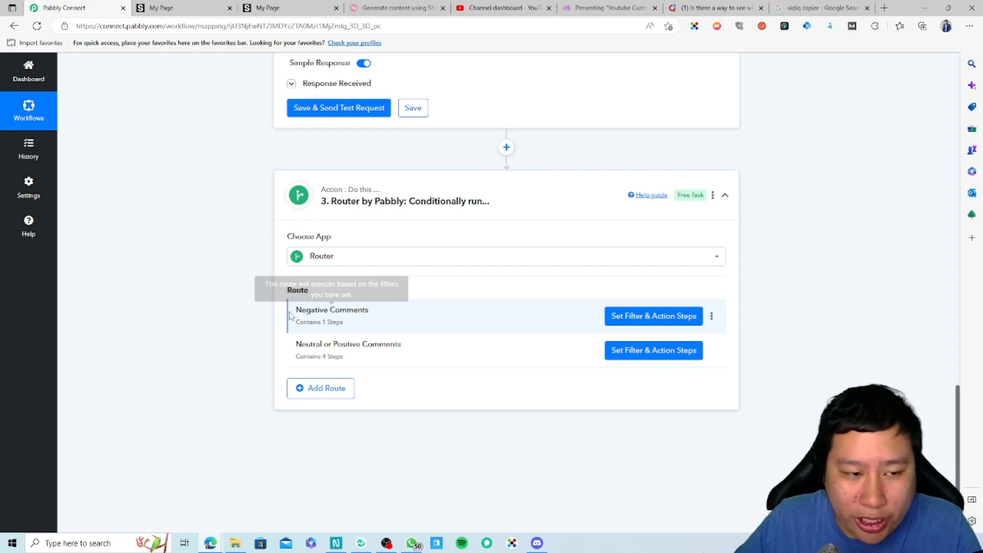
pyautogui.click(712, 318)
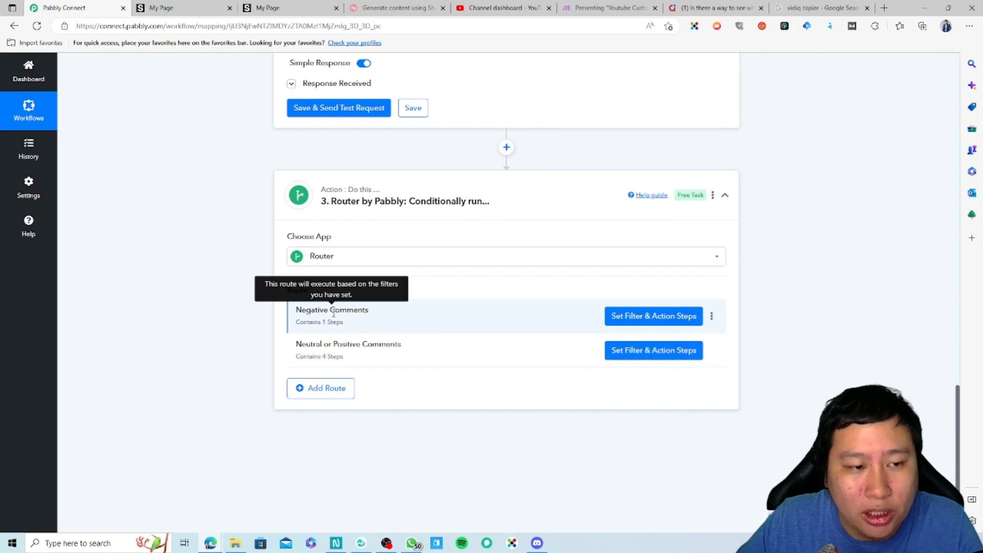
pyautogui.moveTo(298, 314); pyautogui.dragTo(369, 316)
pyautogui.click(371, 317)
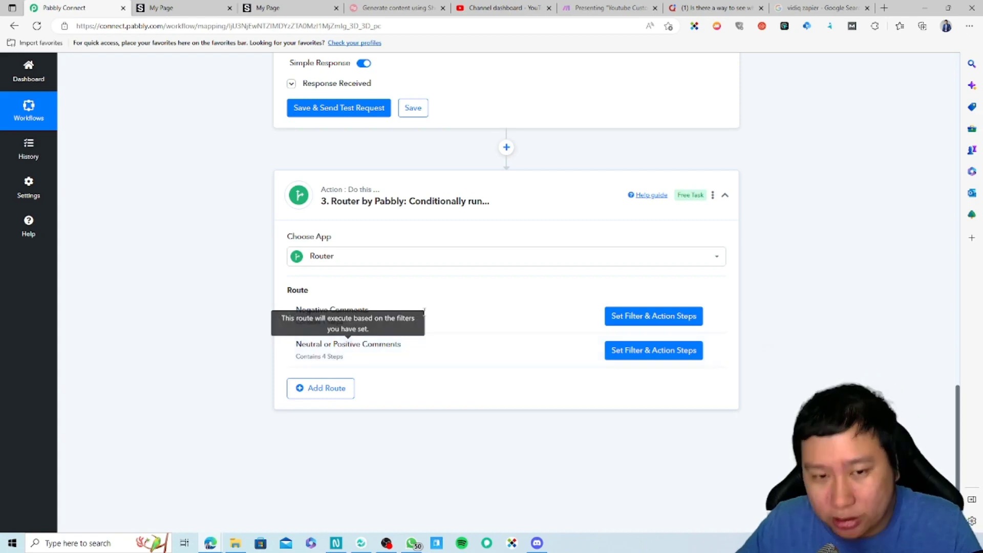
# Inspect the Negative Comments route's filter, keeping Shopia's Response Generated Text as the first condition's label, and close the route
pyautogui.click(622, 317)
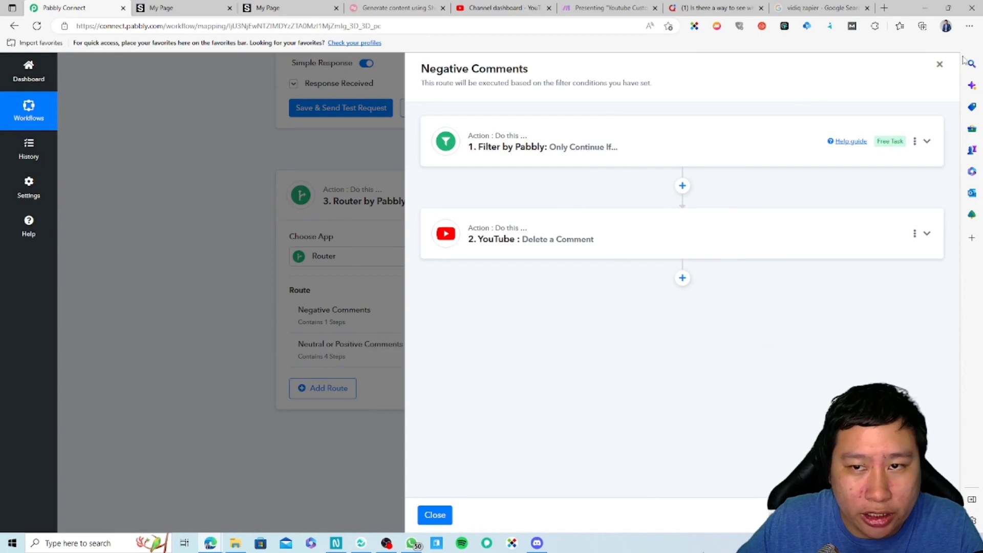
pyautogui.click(940, 64)
pyautogui.click(677, 318)
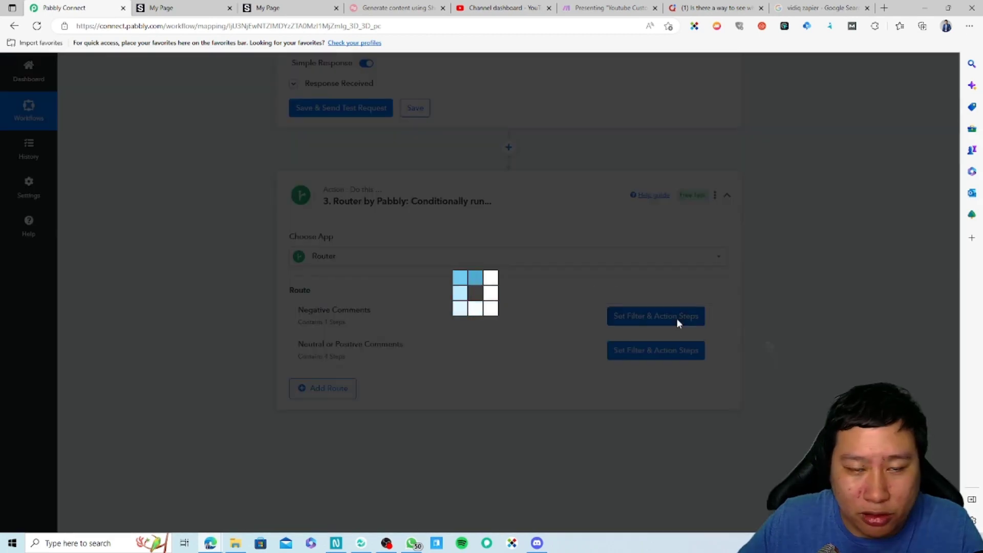
pyautogui.click(622, 156)
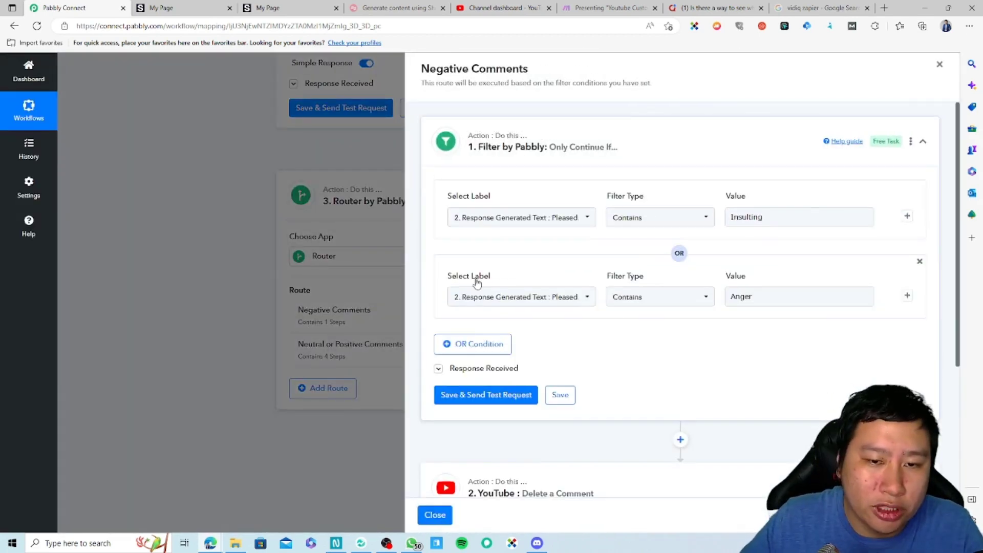
pyautogui.click(502, 220)
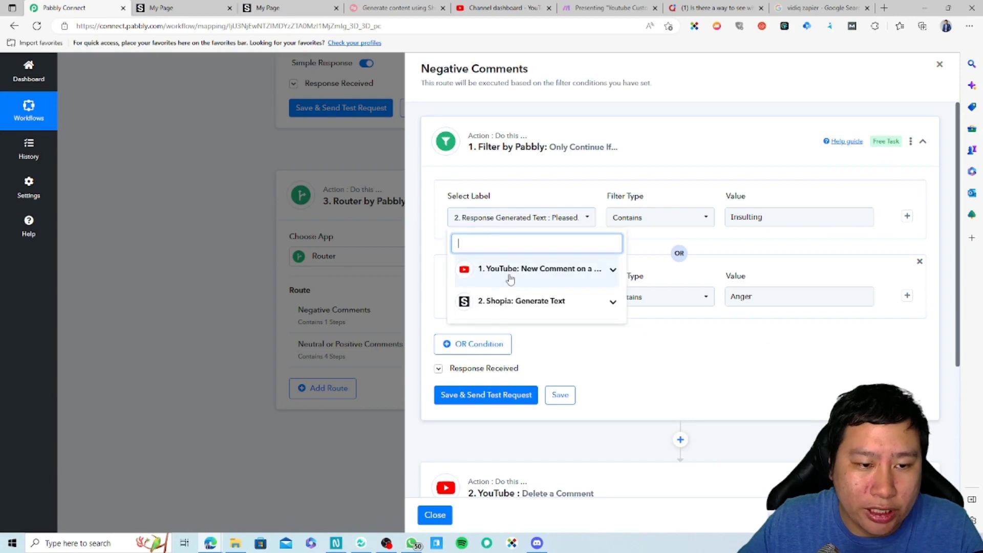
pyautogui.click(509, 308)
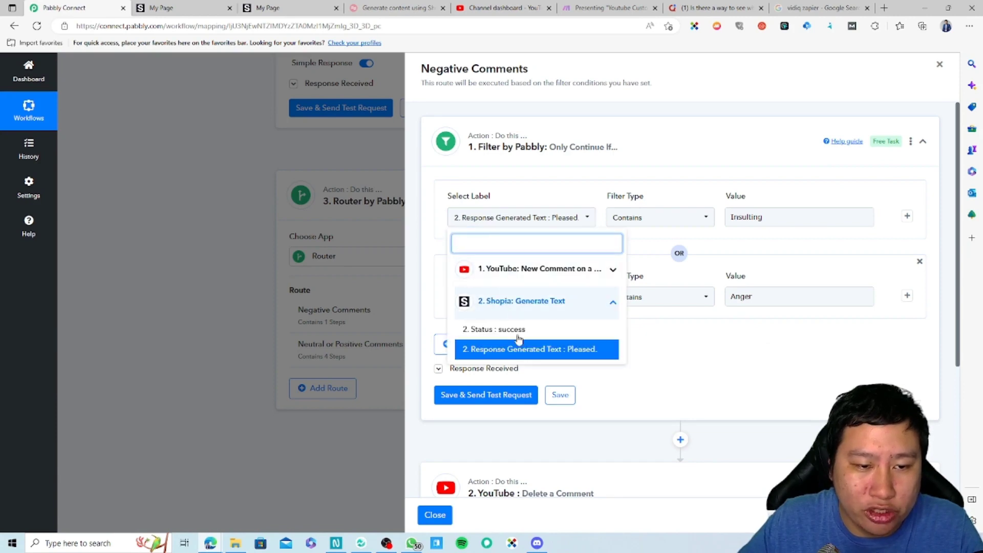
pyautogui.click(519, 354)
pyautogui.click(940, 64)
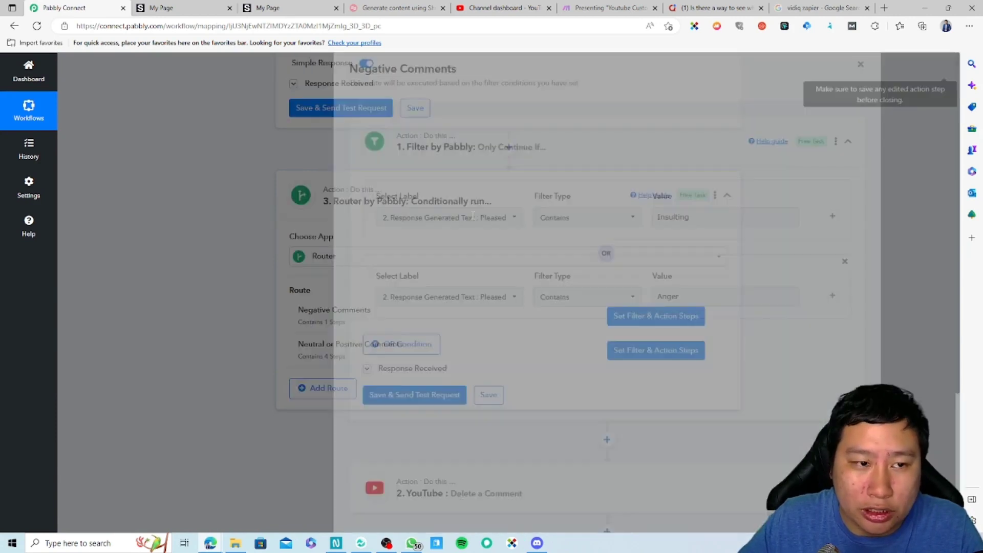
# Expand the response received in the Shopia action and examine the value of Response Generated Text
pyautogui.scroll(5, 272, 264)
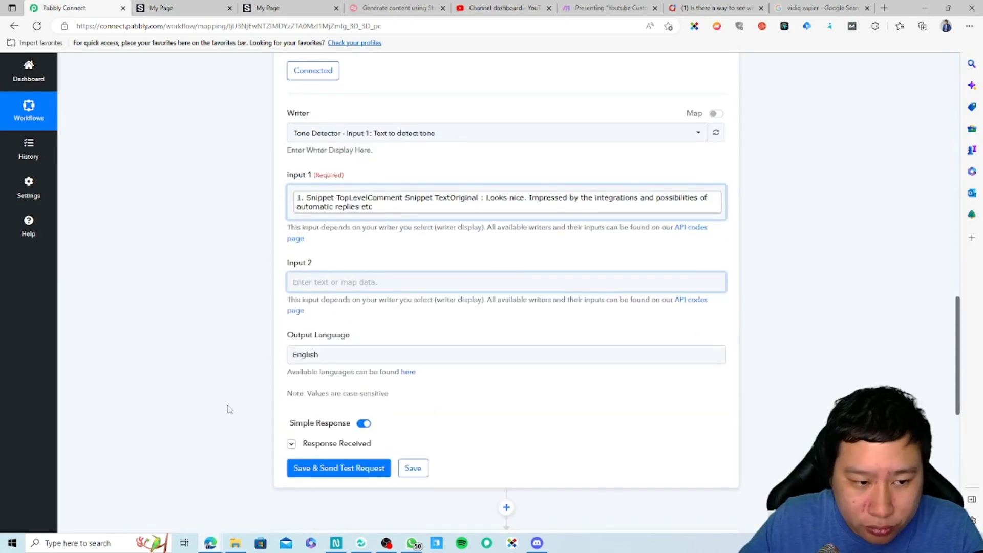
pyautogui.click(342, 468)
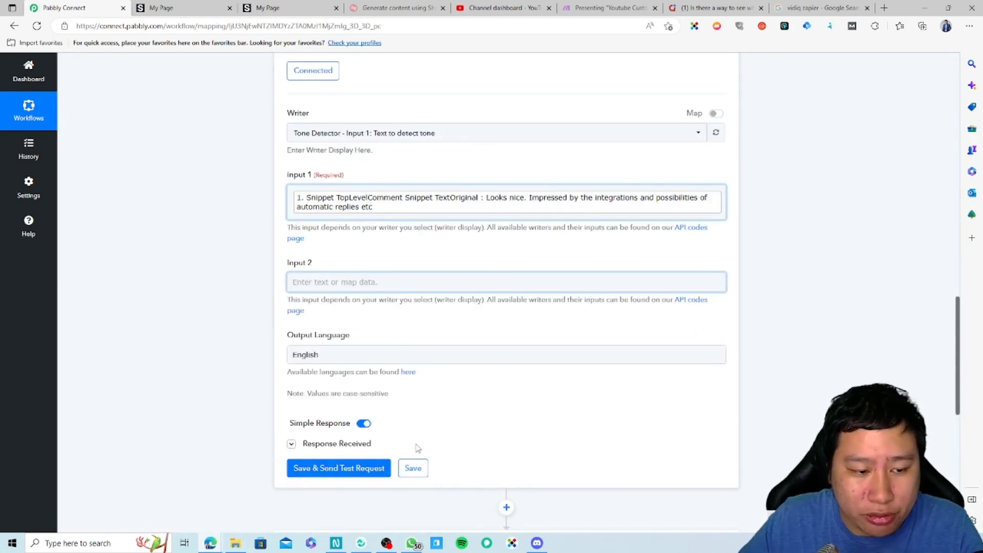
pyautogui.scroll(-3, 463, 402)
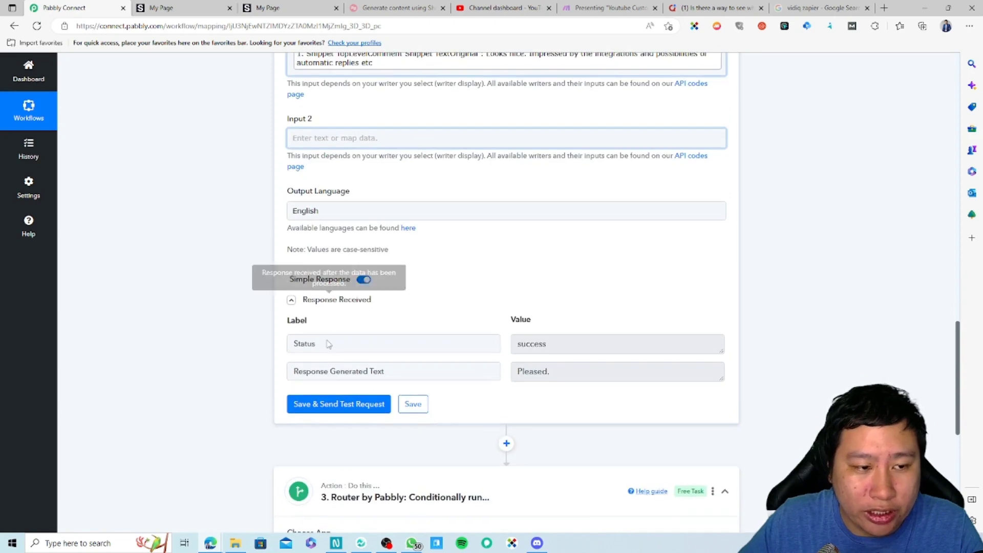
pyautogui.moveTo(309, 375); pyautogui.dragTo(413, 379)
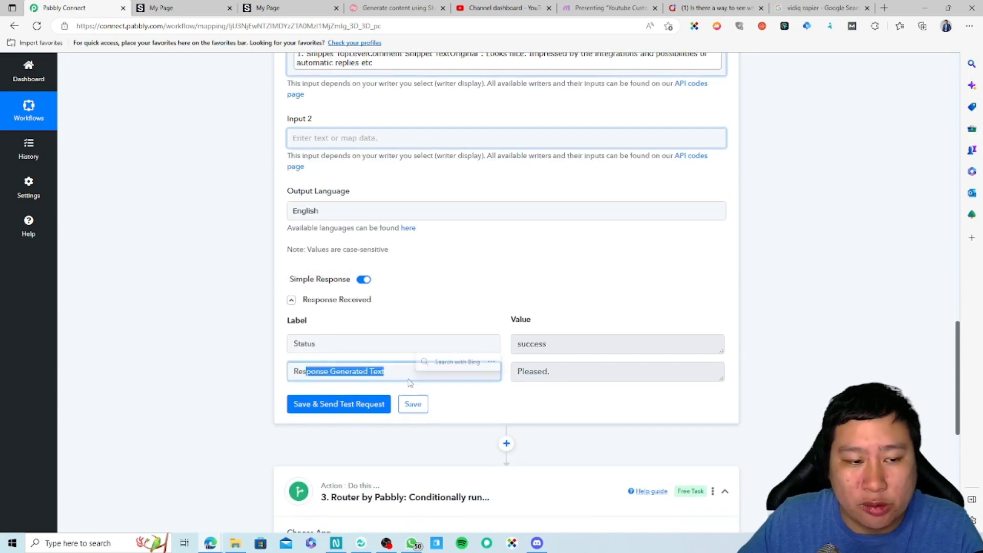
pyautogui.click(552, 372)
pyautogui.doubleClick(551, 371)
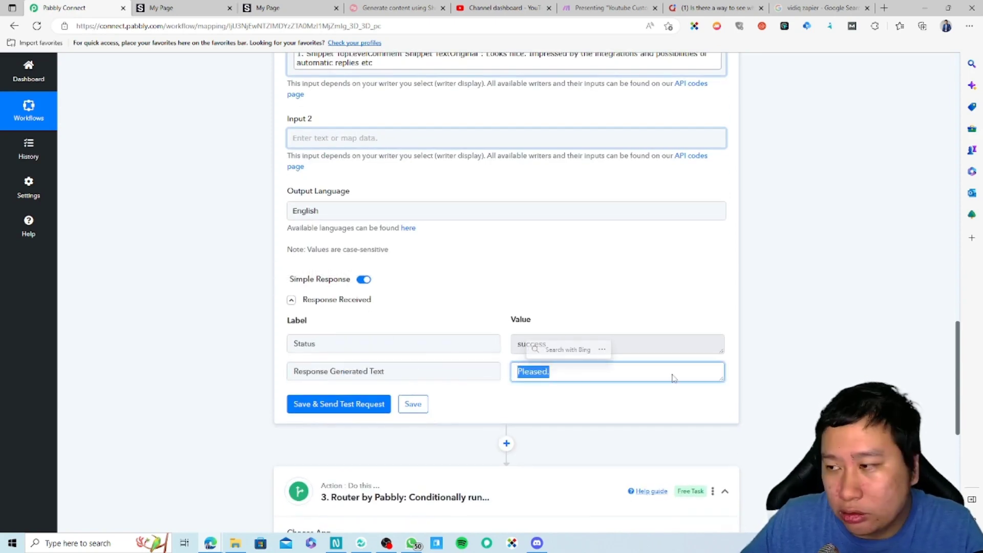
pyautogui.click(850, 341)
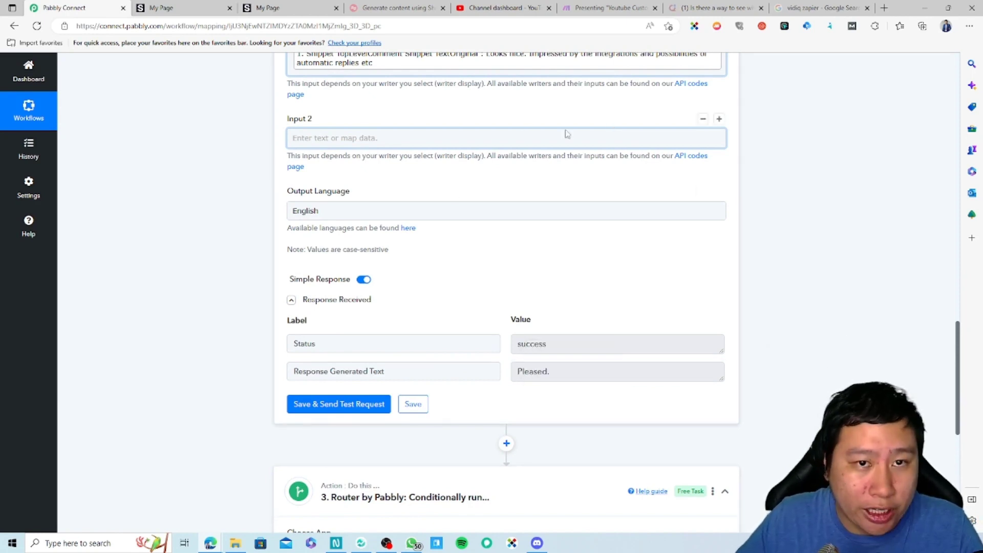
# Switch to the Tone Detector Shopia note and add the tone "Pleased." on the line below the table
pyautogui.click(336, 543)
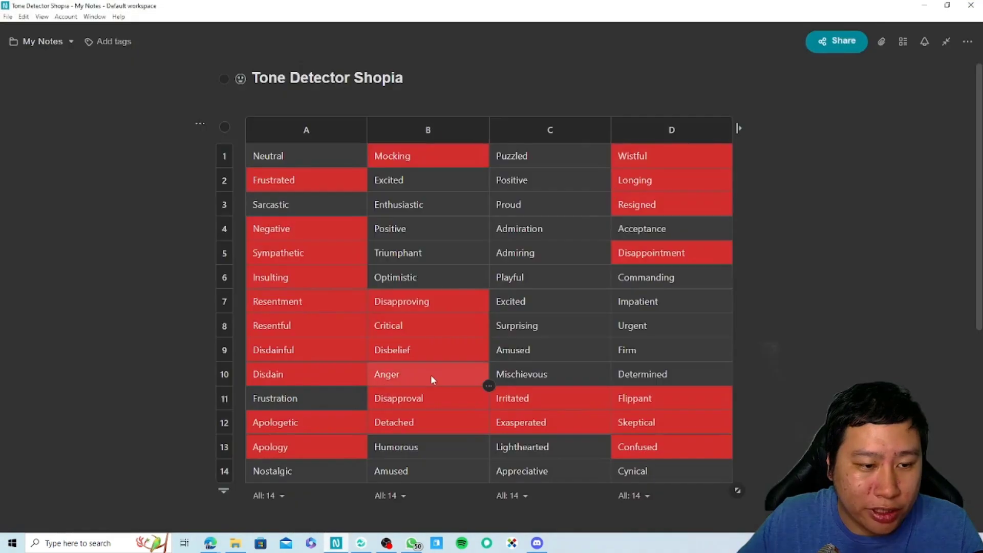
pyautogui.scroll(-2, 409, 359)
pyautogui.scroll(2, 401, 347)
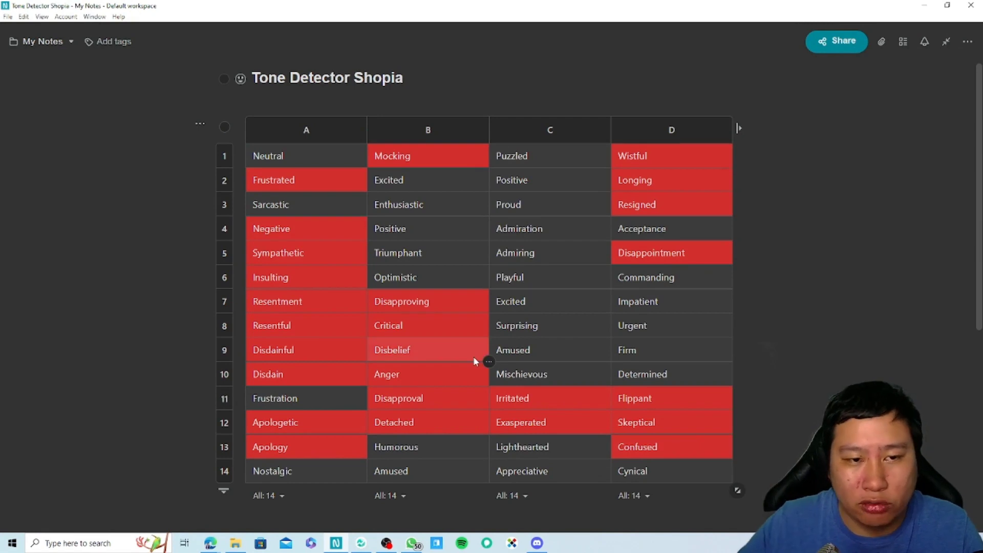
pyautogui.scroll(-1, 399, 404)
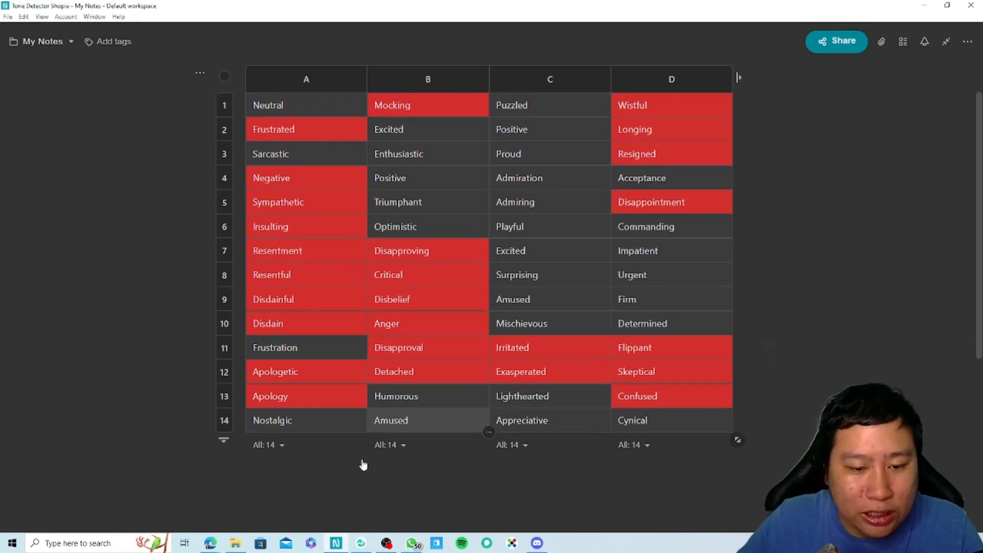
pyautogui.click(307, 476)
pyautogui.write('PLeas')
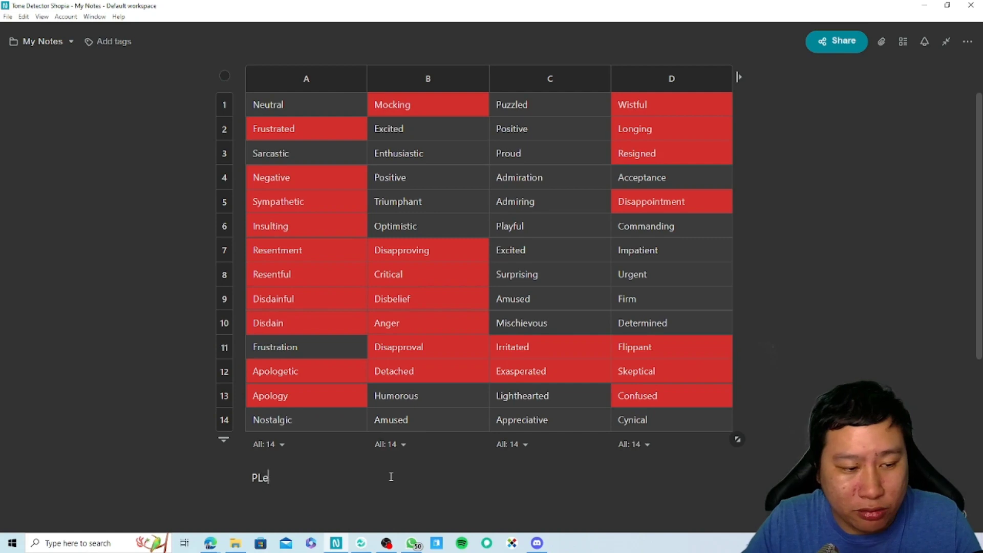
# Review the tones in the note's table and remove the red background from the Frustrated cell
pyautogui.click(272, 419)
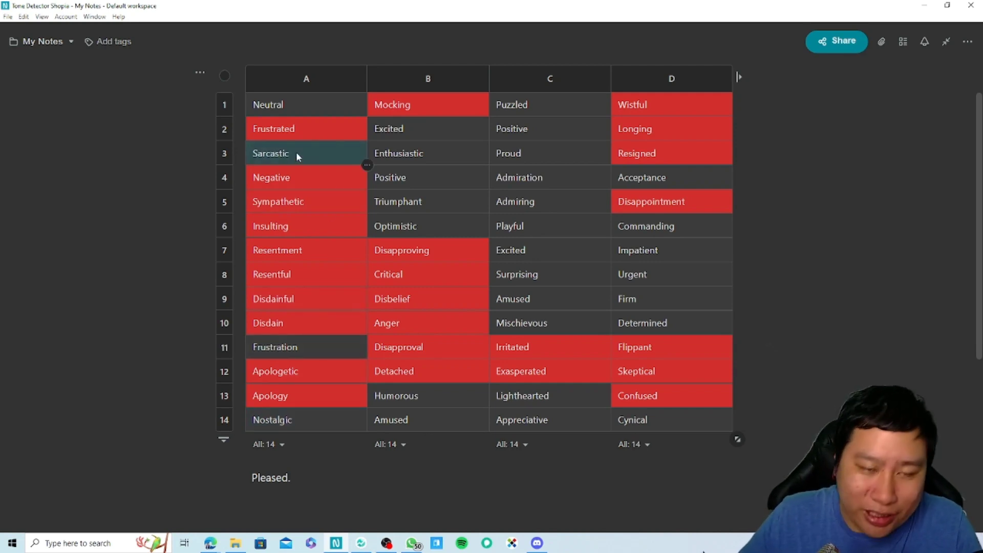
pyautogui.click(674, 424)
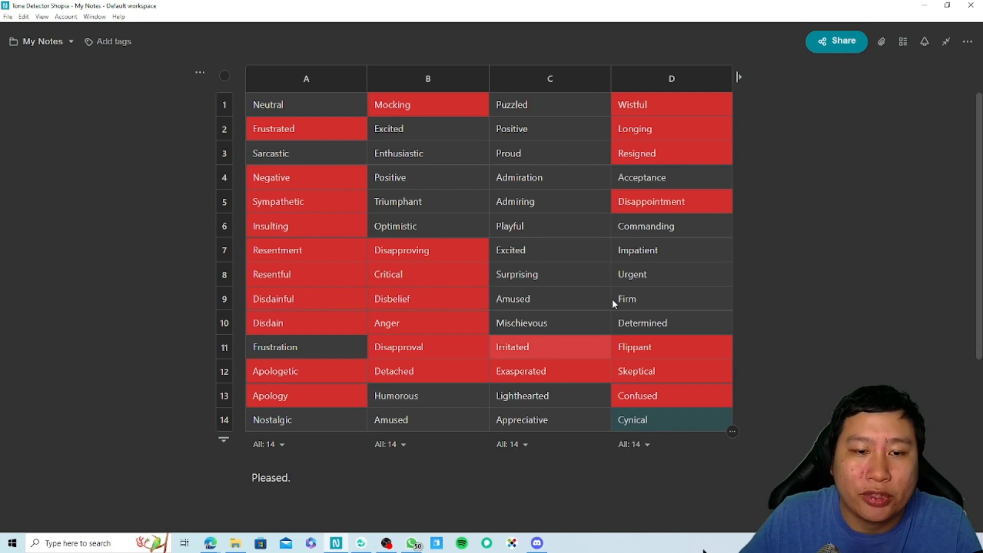
pyautogui.click(677, 250)
pyautogui.click(665, 279)
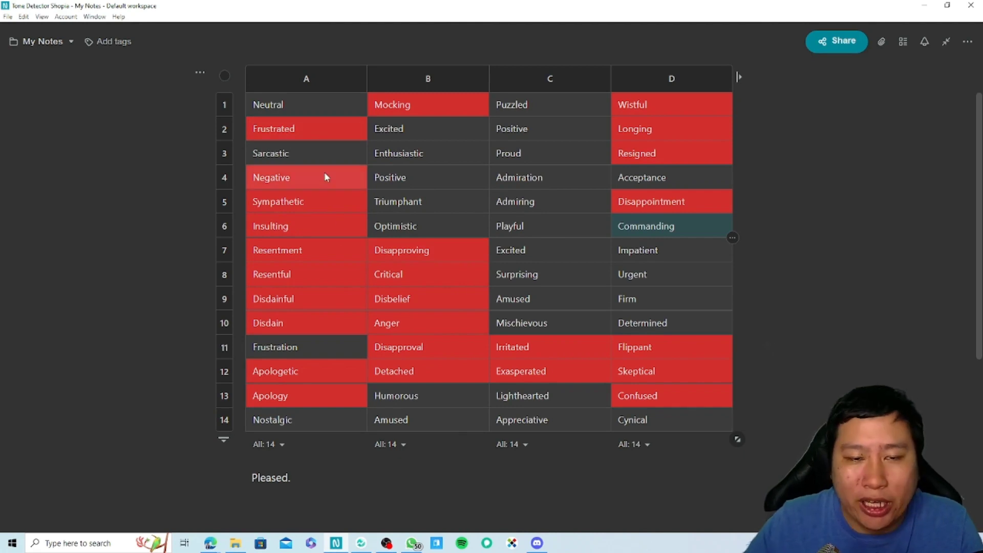
pyautogui.rightClick(313, 128)
pyautogui.moveTo(435, 236)
pyautogui.moveTo(430, 216)
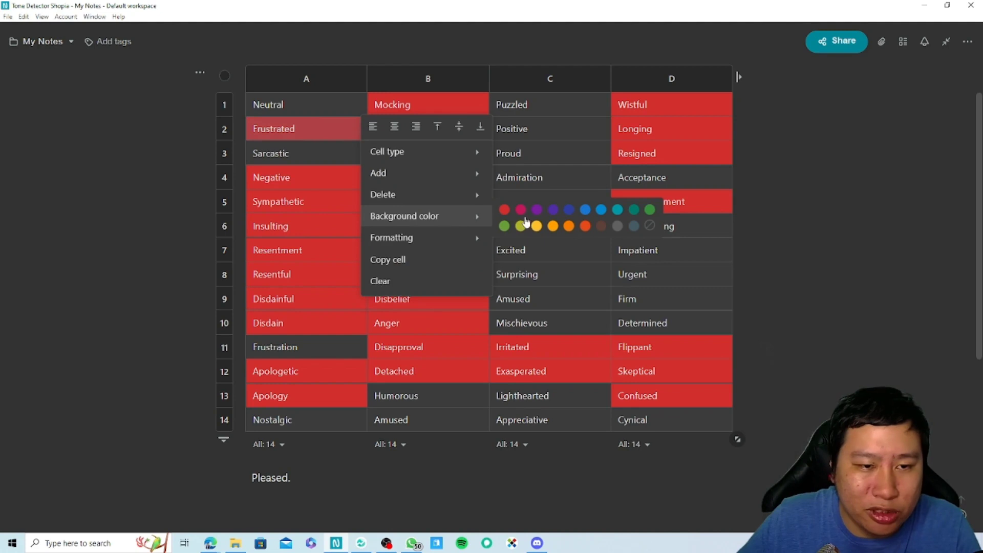
pyautogui.click(650, 226)
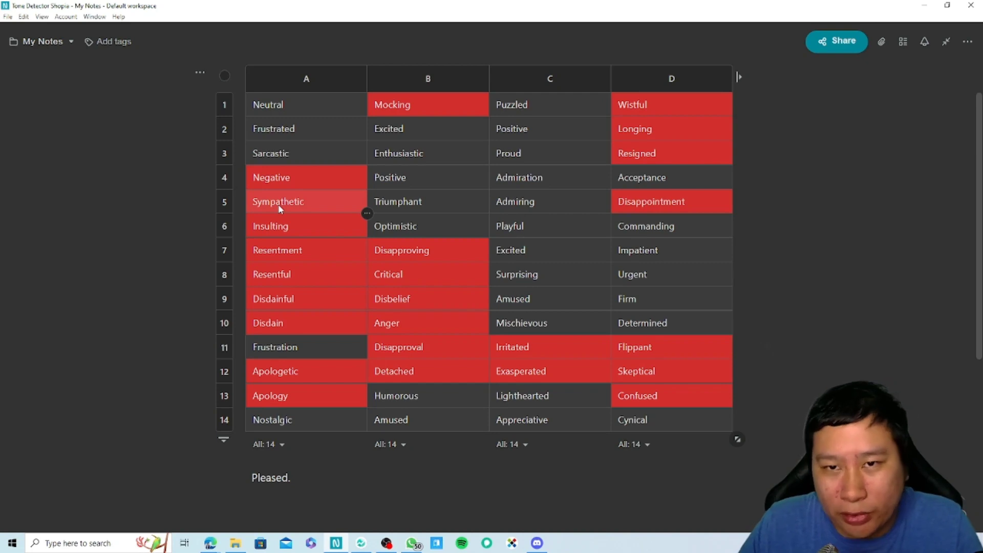
pyautogui.click(280, 208)
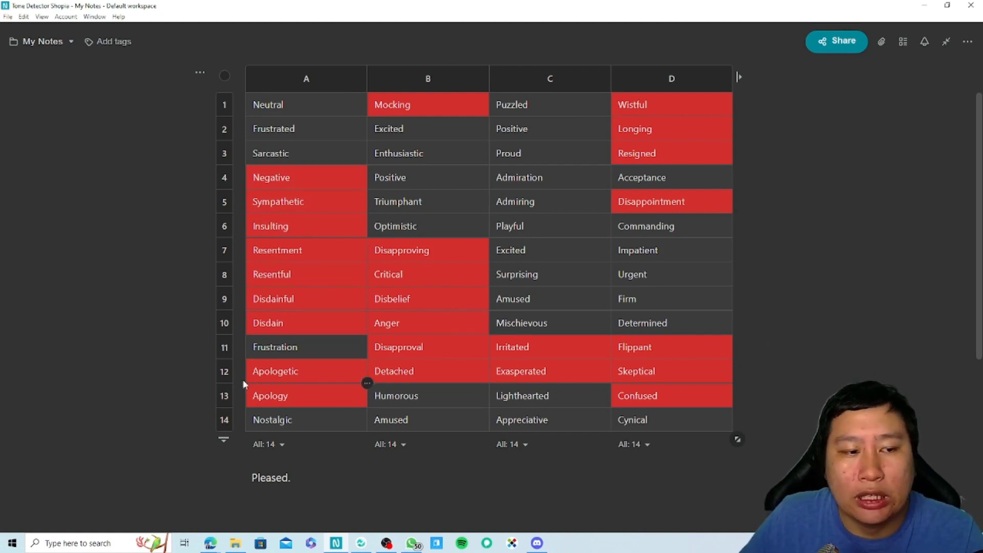
# Switch back to the Pabbly Connect workflow and set the second filter condition's value to Negative in the Negative Comments route
pyautogui.click(924, 5)
pyautogui.scroll(-5, 775, 291)
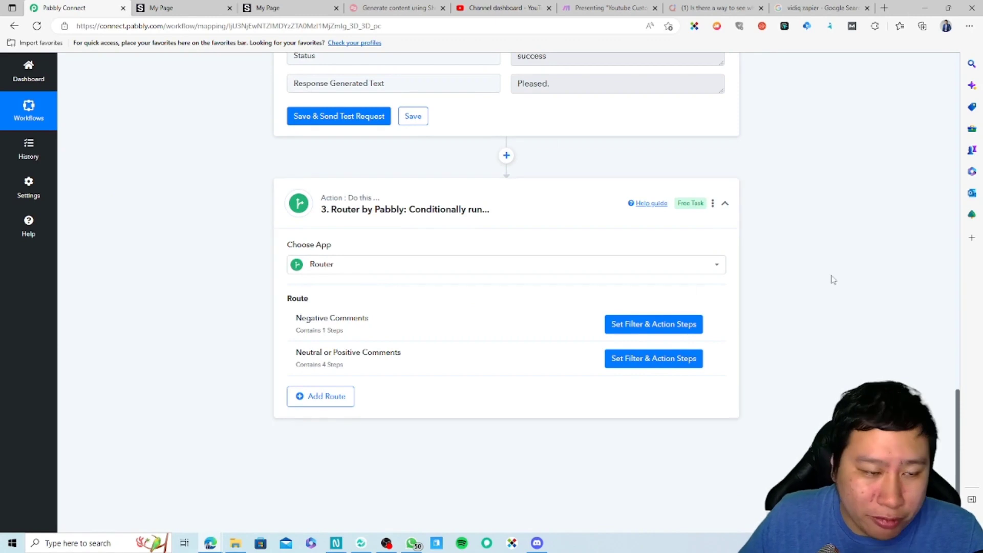
pyautogui.click(615, 324)
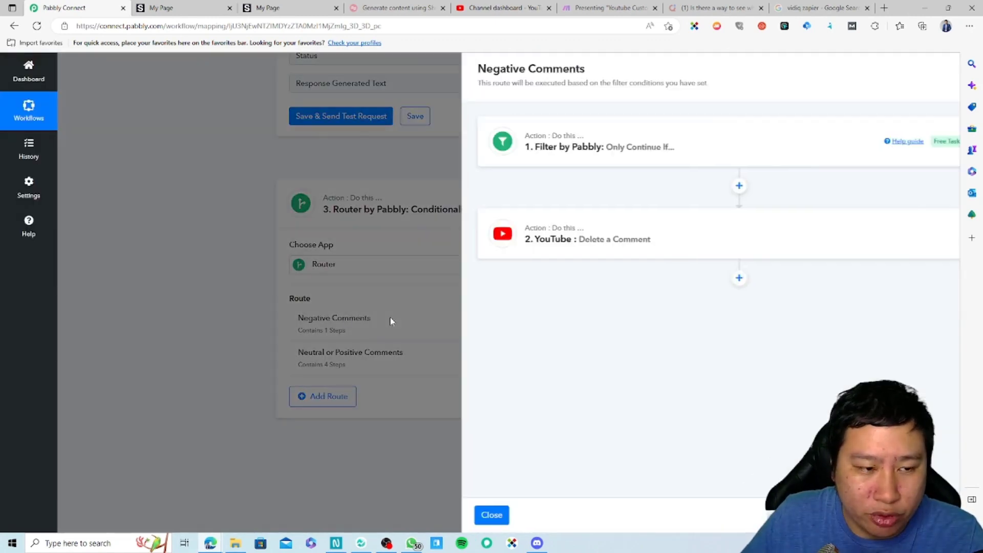
pyautogui.click(673, 143)
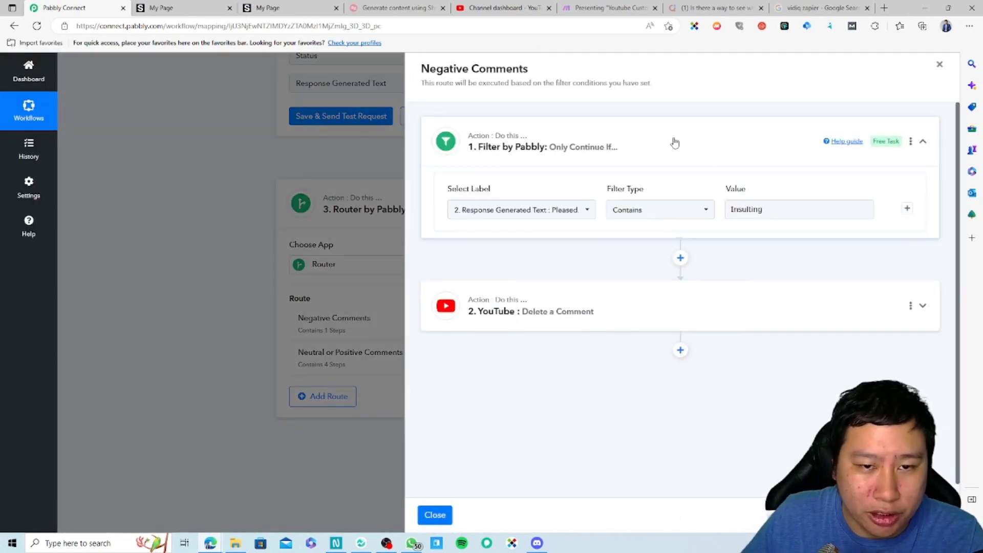
pyautogui.doubleClick(762, 293)
pyautogui.write('Negative')
pyautogui.click(668, 353)
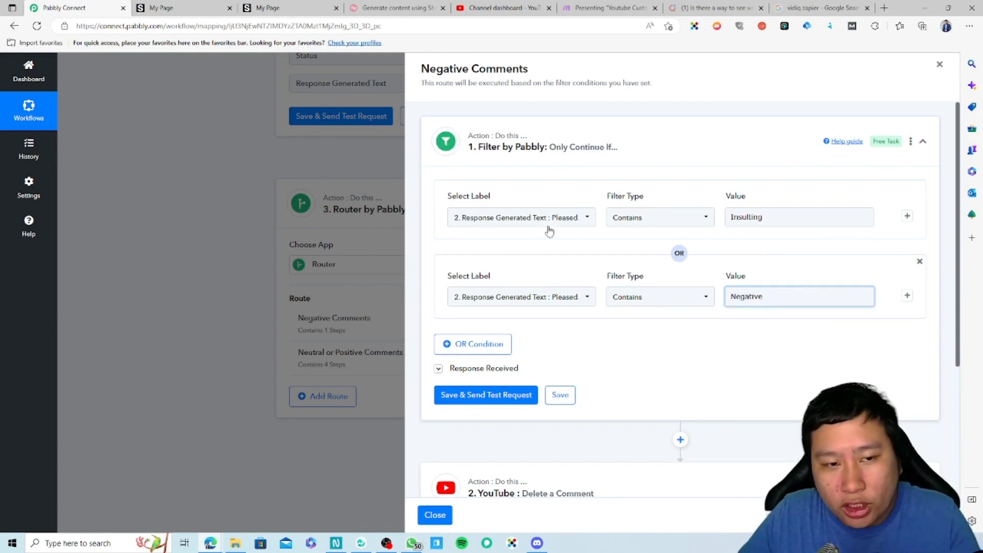
# Check the first condition's label, keeping Shopia's Response Generated Text, and highlight its value Insulting
pyautogui.click(507, 218)
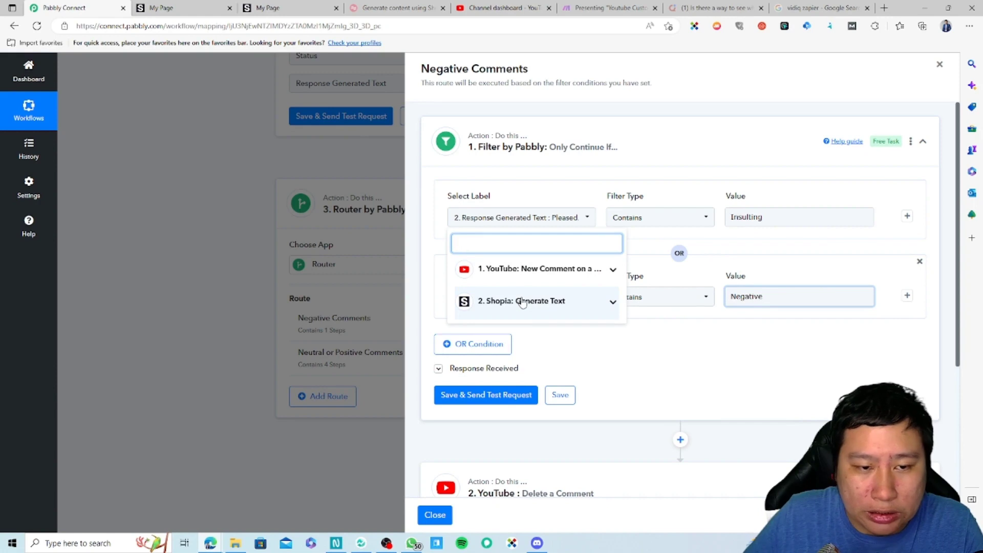
pyautogui.click(533, 301)
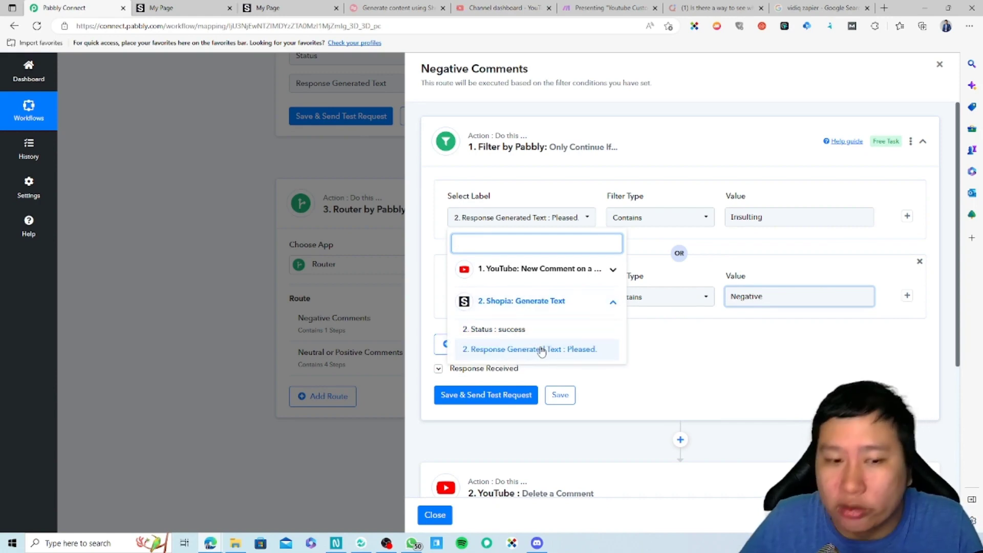
pyautogui.click(542, 349)
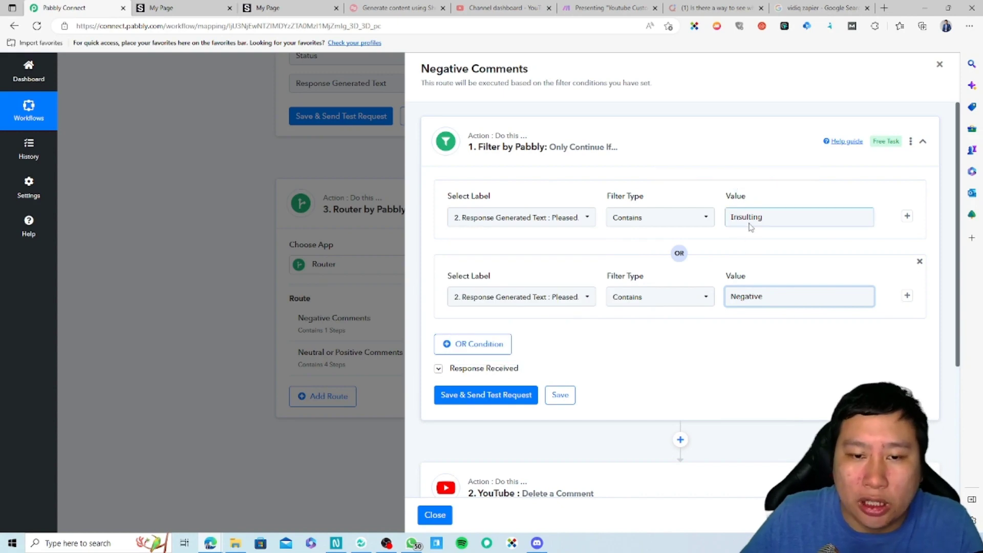
pyautogui.doubleClick(771, 214)
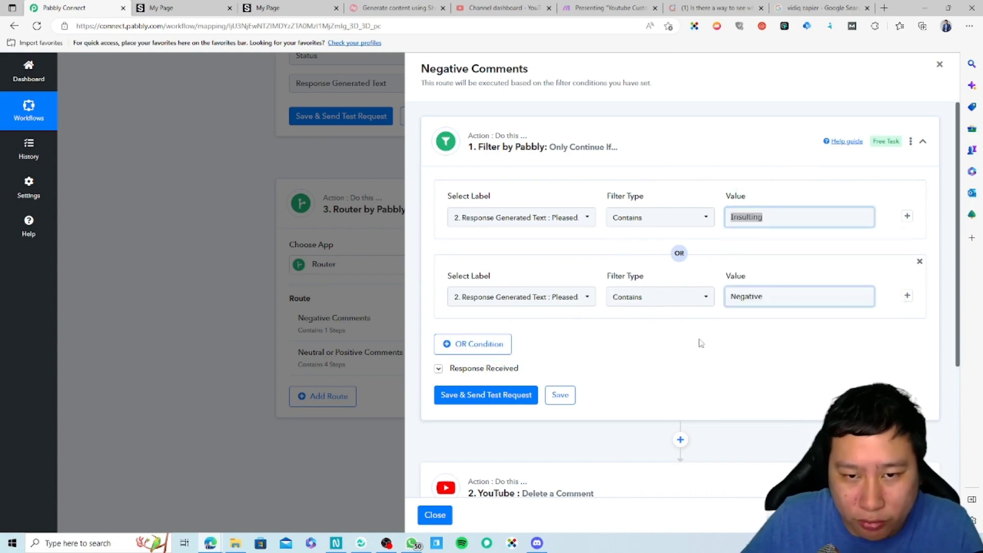
pyautogui.click(674, 353)
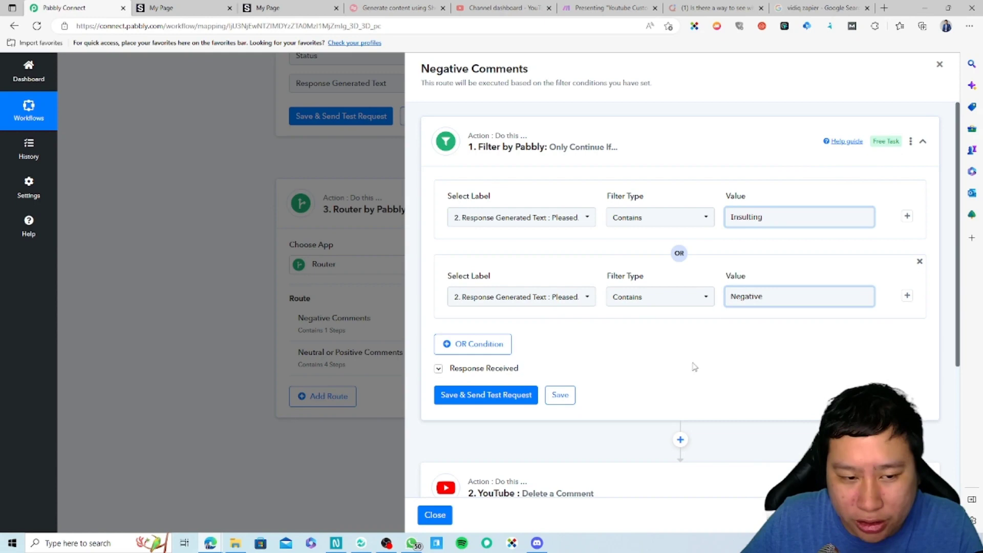
# Save the Negative Comments filter and expand its received response to examine the status and message
pyautogui.scroll(-3, 614, 355)
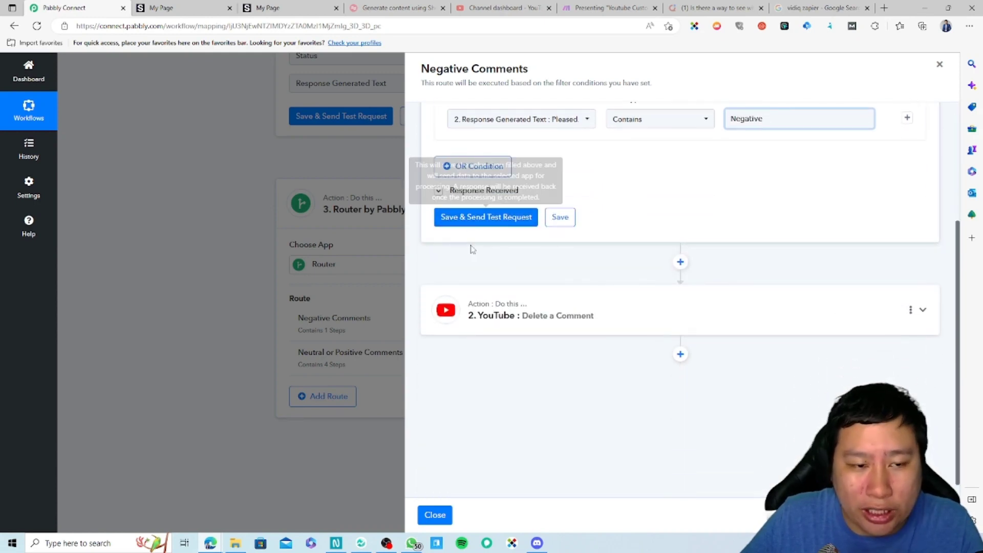
pyautogui.click(564, 219)
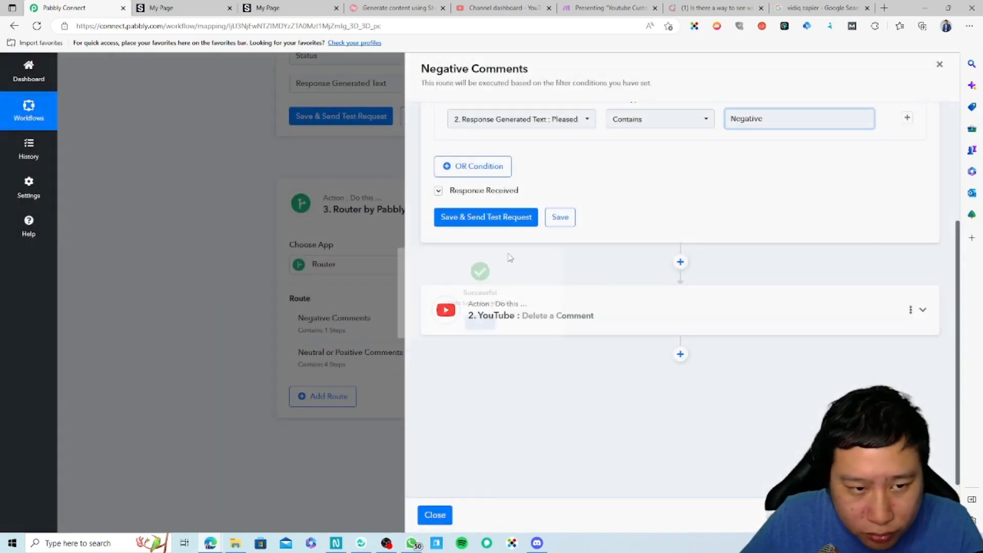
pyautogui.click(509, 190)
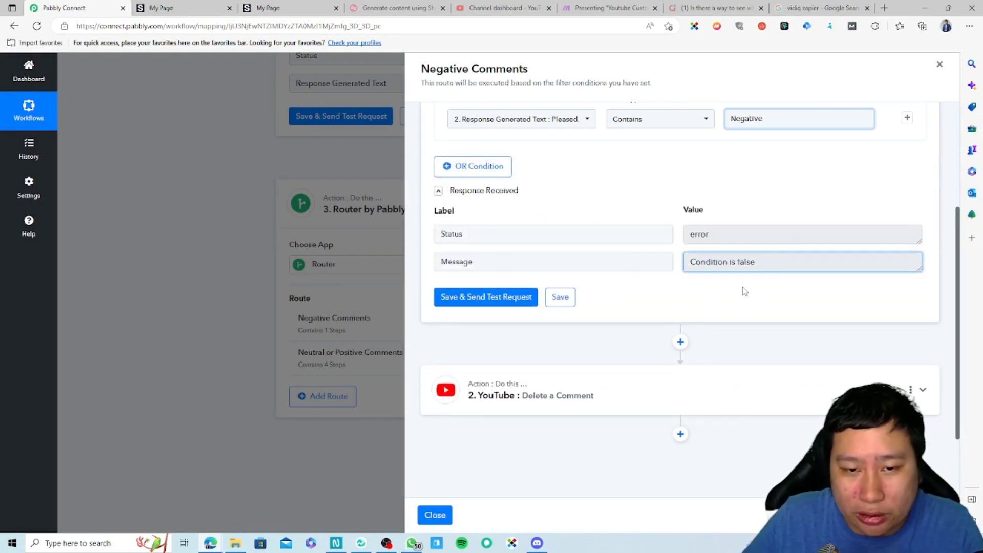
pyautogui.scroll(4, 717, 287)
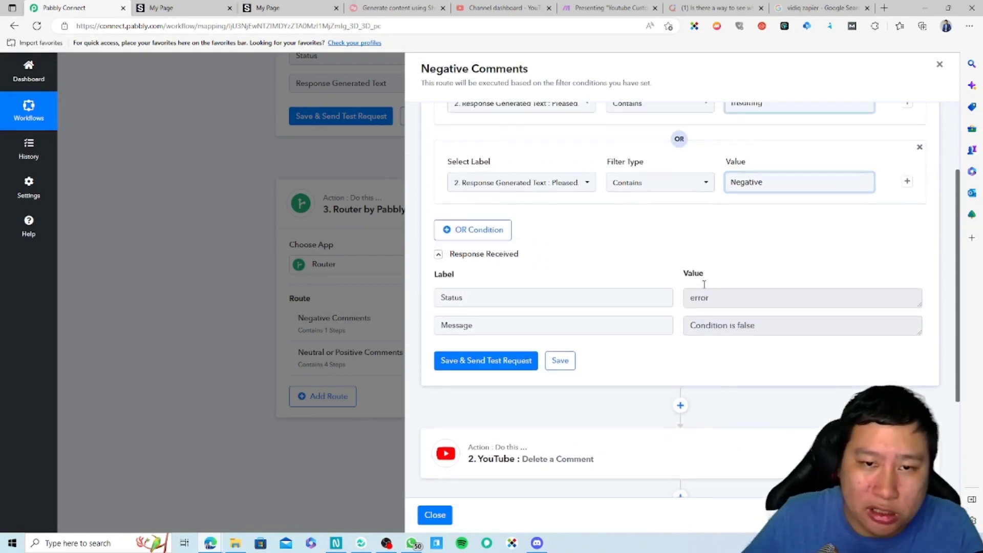
pyautogui.scroll(-4, 564, 389)
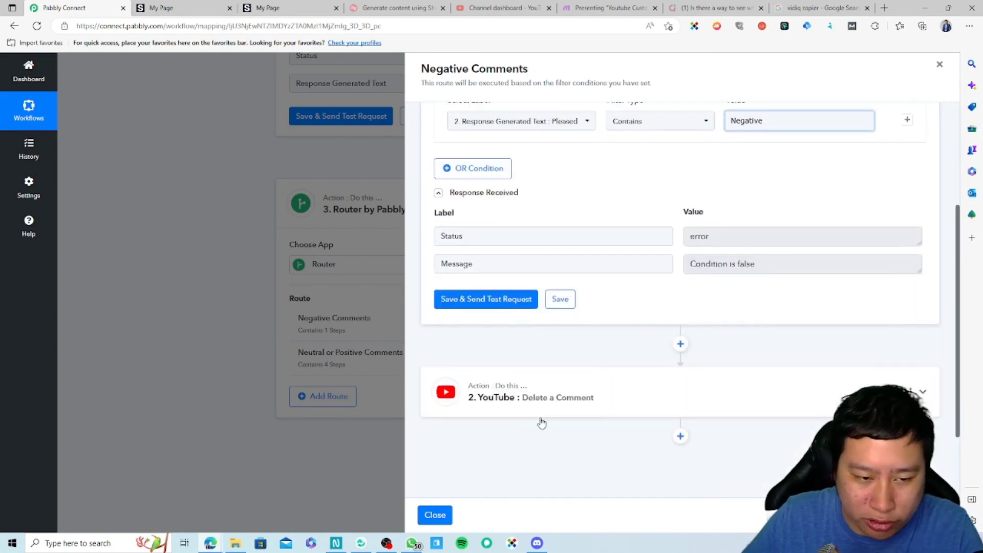
# Review the YouTube Delete a Comment action, checking the Comment ID mapping against the new comment trigger's Id, and close the route
pyautogui.click(617, 394)
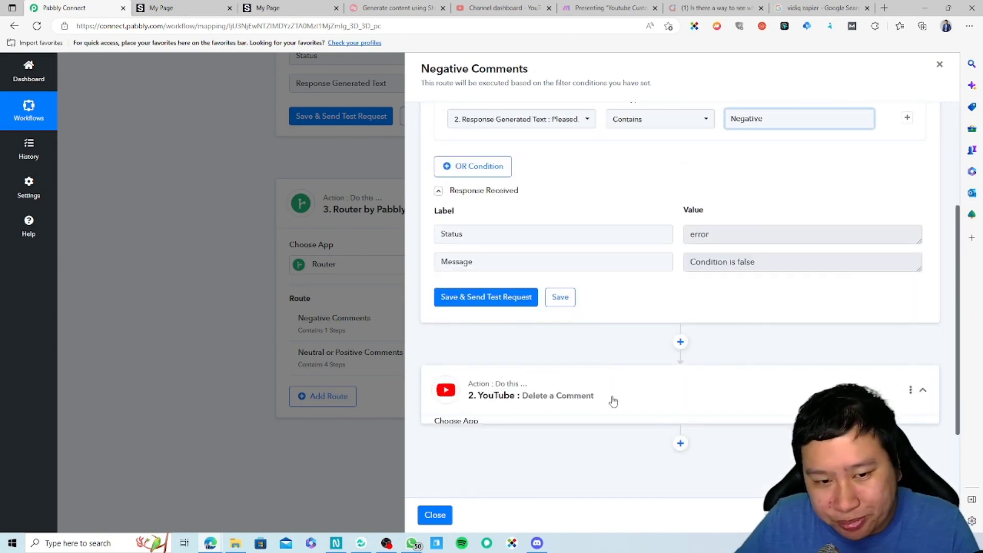
pyautogui.scroll(-5, 597, 391)
pyautogui.click(496, 294)
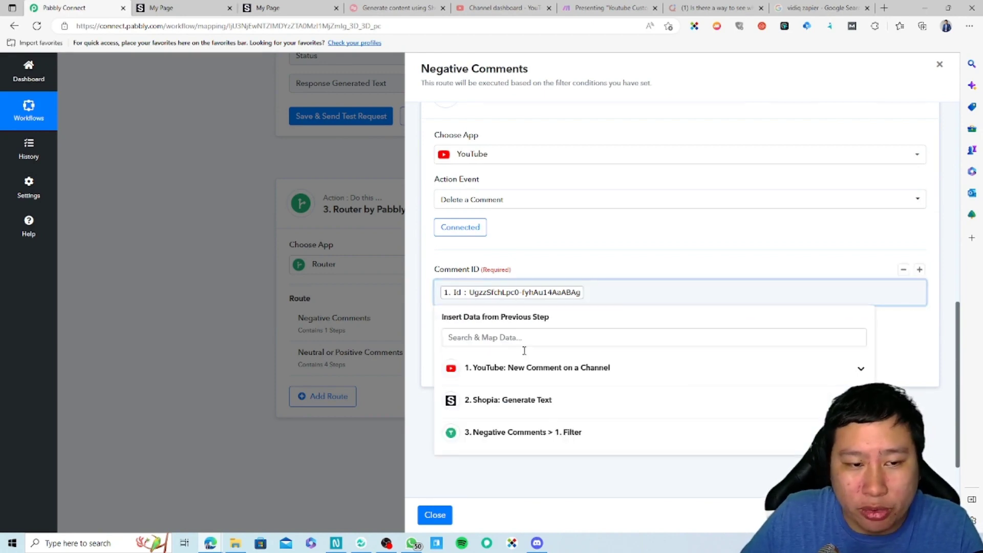
pyautogui.click(527, 366)
pyautogui.scroll(-2, 450, 315)
pyautogui.scroll(-8, 450, 315)
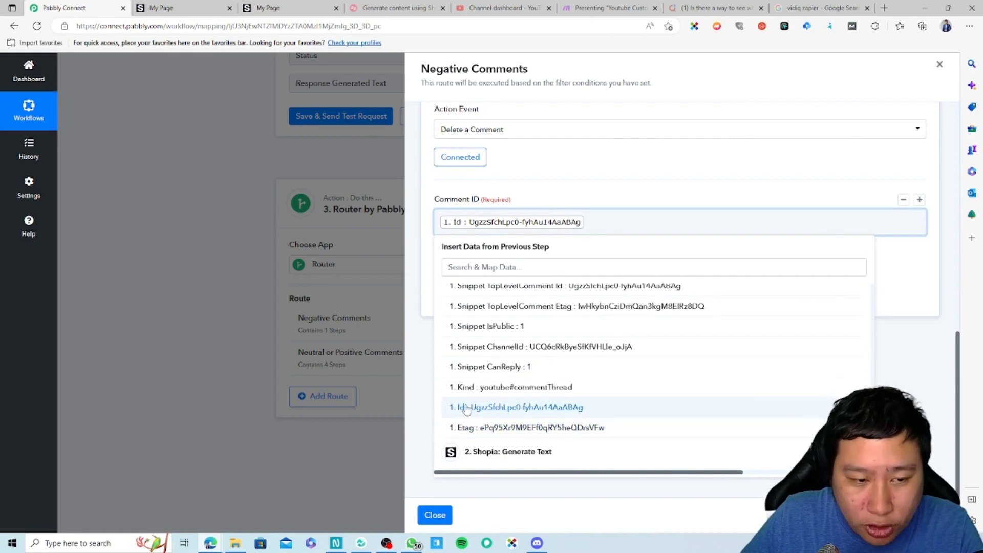
pyautogui.click(411, 323)
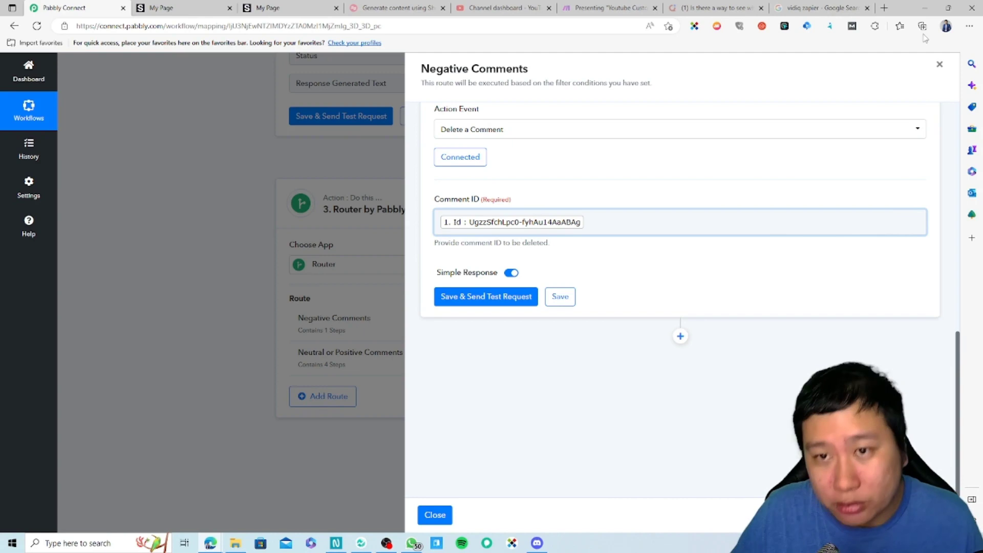
pyautogui.click(940, 64)
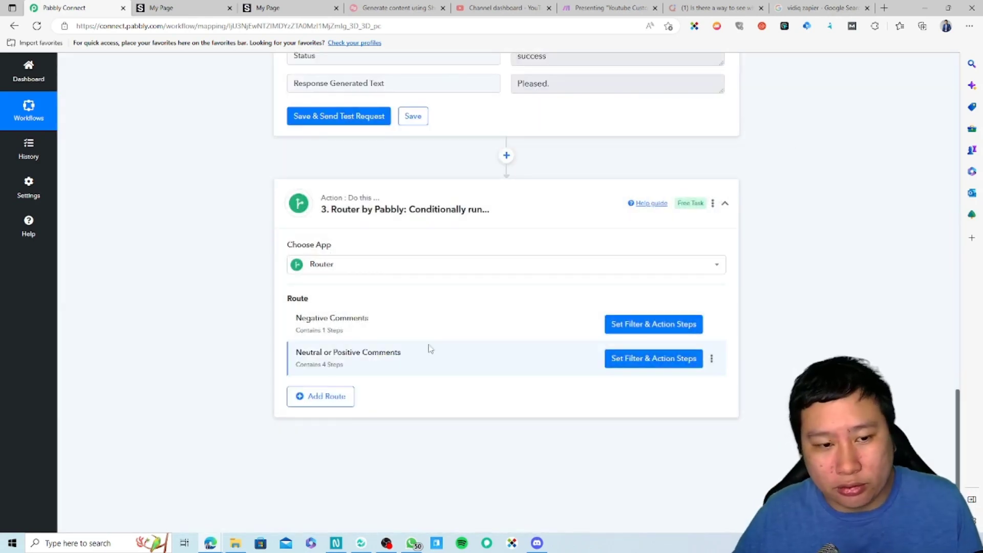
# In the Neutral or Positive Comments route's filter, set the second Does not contain condition's value to Negative and save it
pyautogui.click(630, 358)
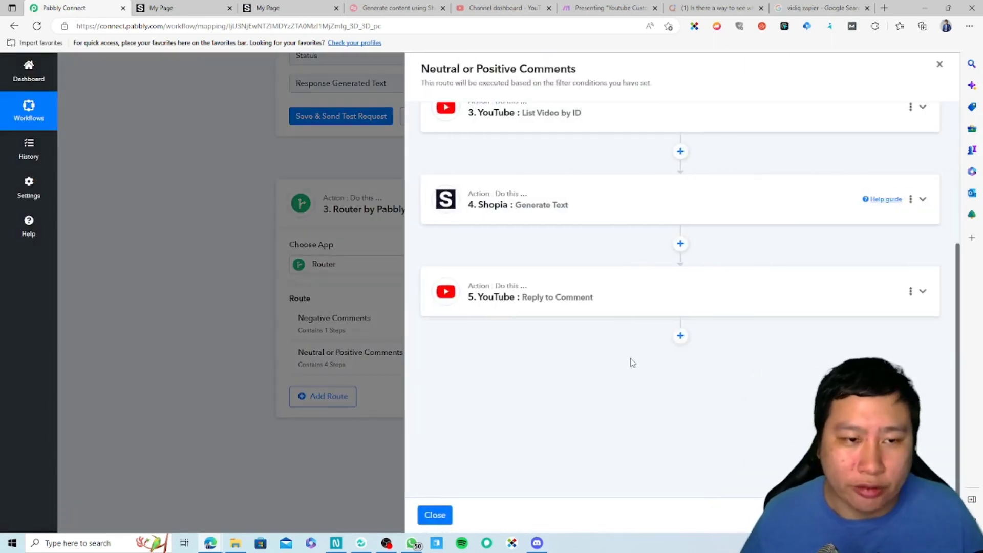
pyautogui.scroll(5, 644, 344)
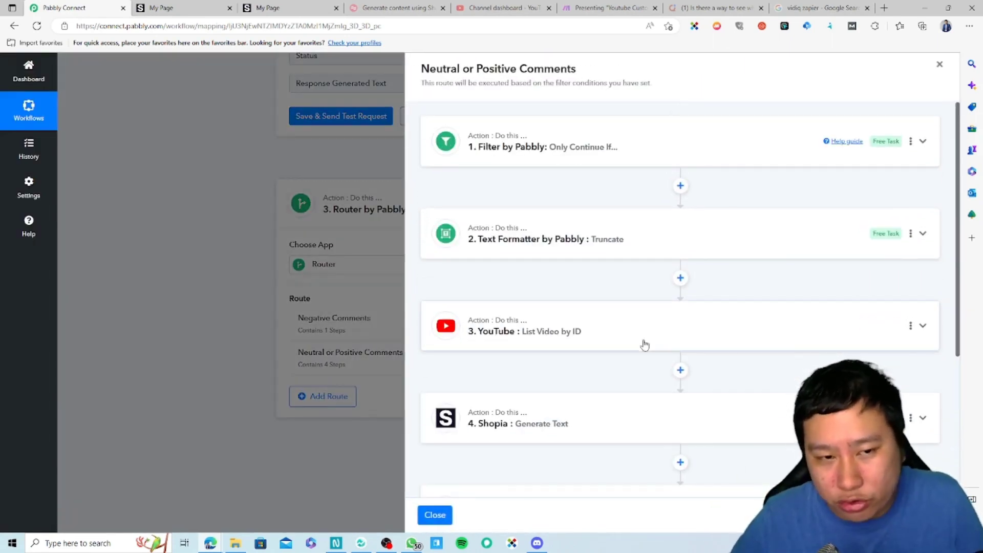
pyautogui.click(589, 154)
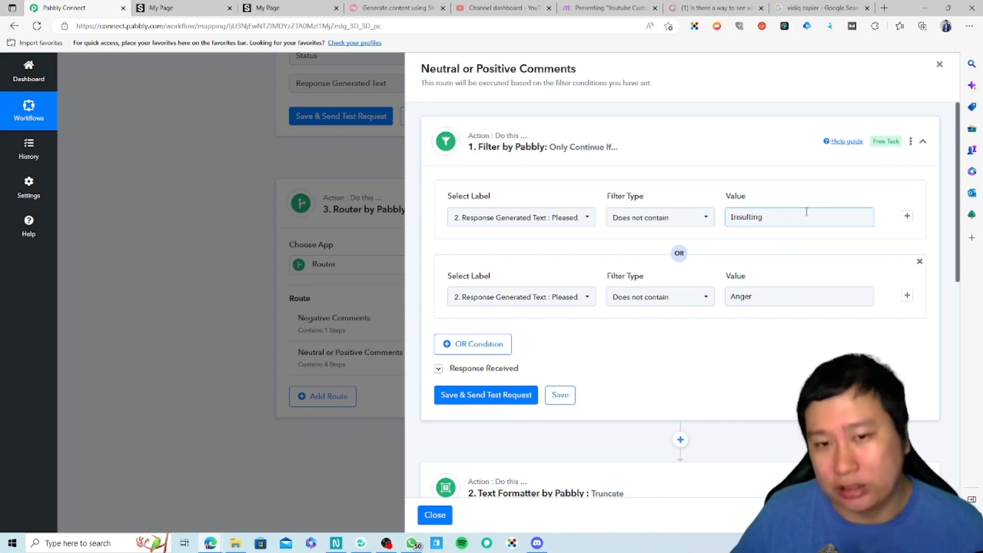
pyautogui.doubleClick(742, 297)
pyautogui.write('Negaitve')
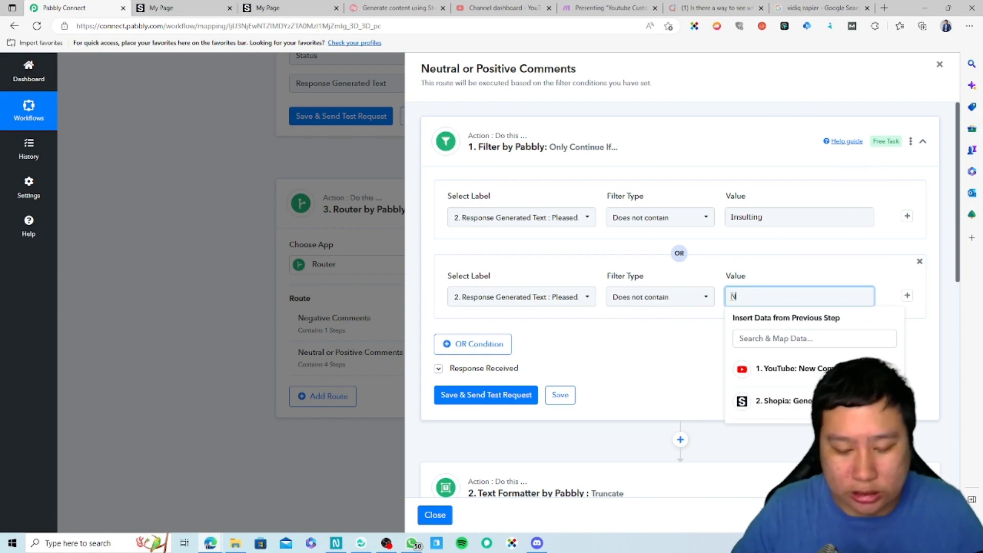
pyautogui.press('BackSpace')
pyautogui.press('BackSpace')
pyautogui.press('BackSpace')
pyautogui.press('BackSpace')
pyautogui.write('tive')
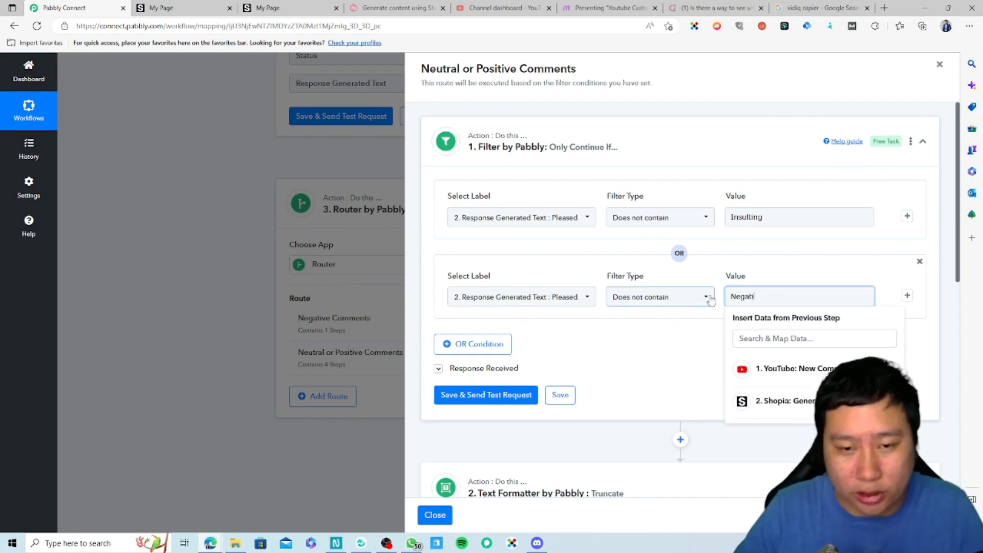
pyautogui.click(560, 394)
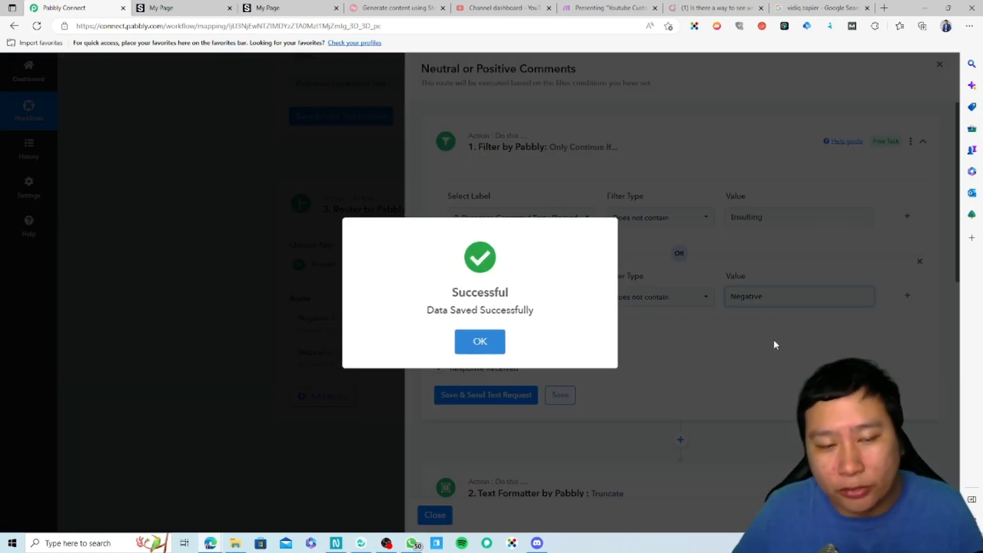
# Expand the Text Formatter Truncate action and examine its mapped comment text, maximum length and ellipsis settings
pyautogui.scroll(-4, 742, 343)
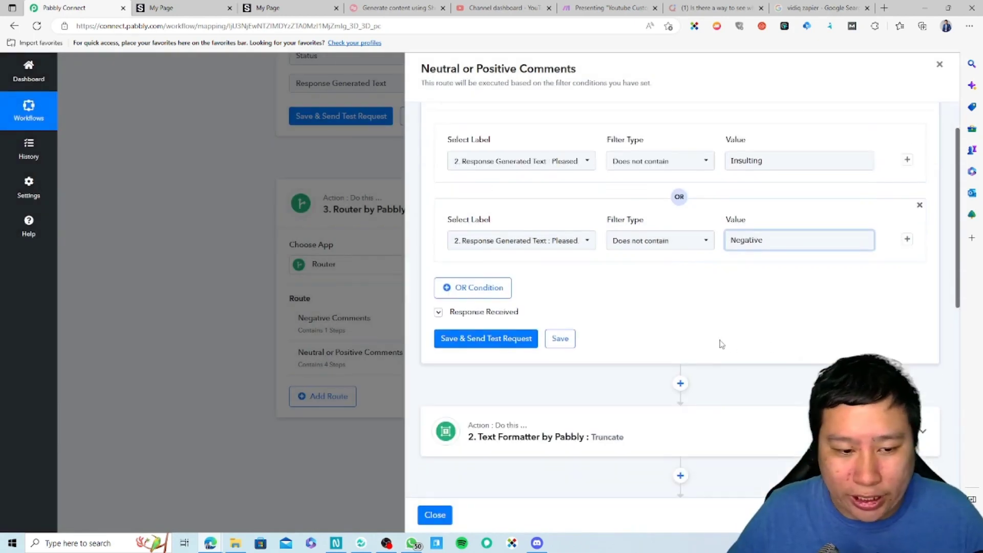
pyautogui.click(601, 313)
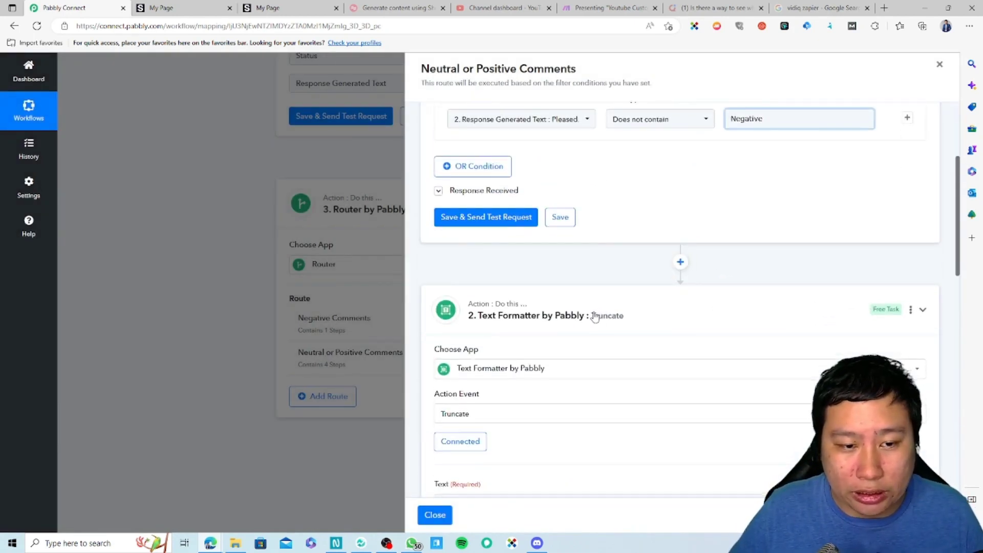
pyautogui.click(598, 314)
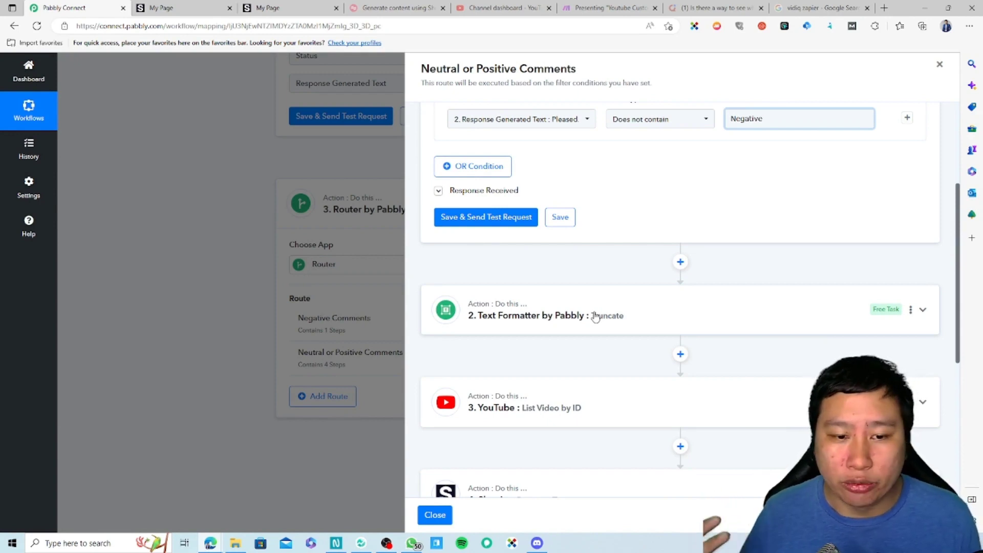
pyautogui.click(595, 316)
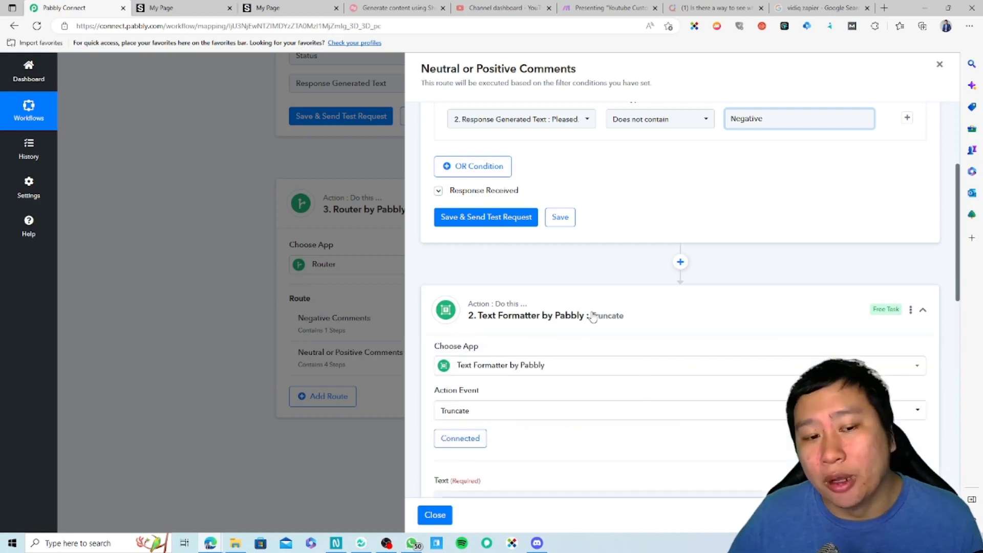
pyautogui.click(589, 316)
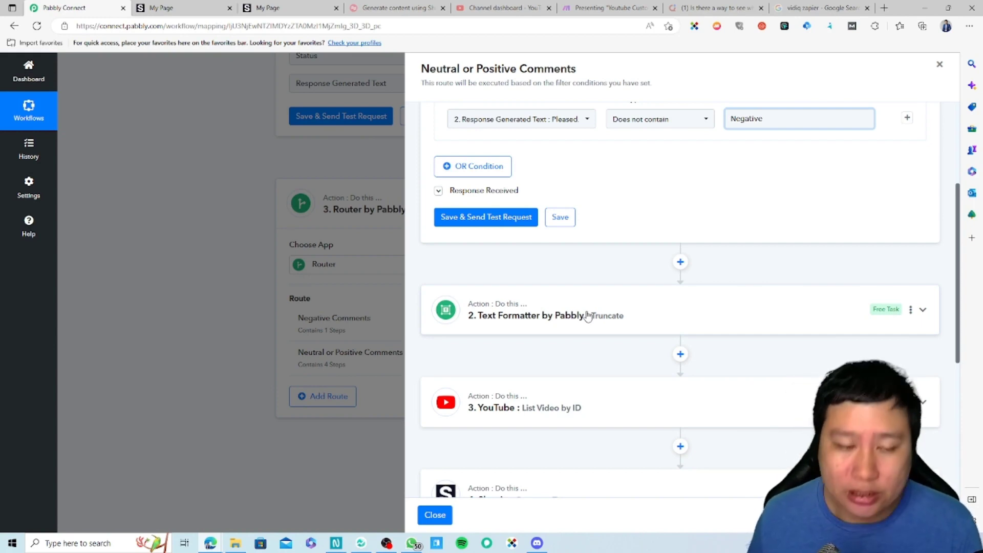
pyautogui.click(588, 316)
pyautogui.scroll(-2, 594, 338)
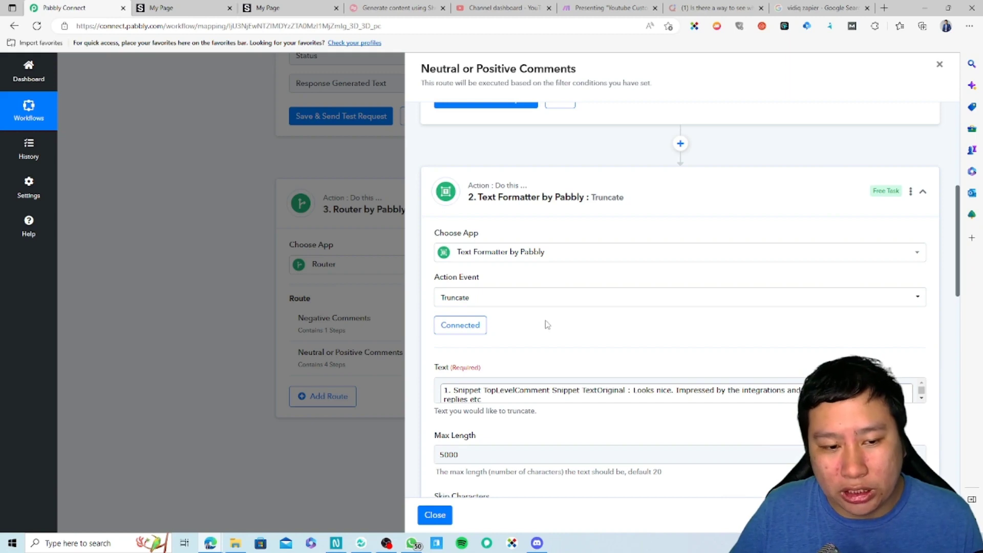
pyautogui.scroll(-1, 547, 324)
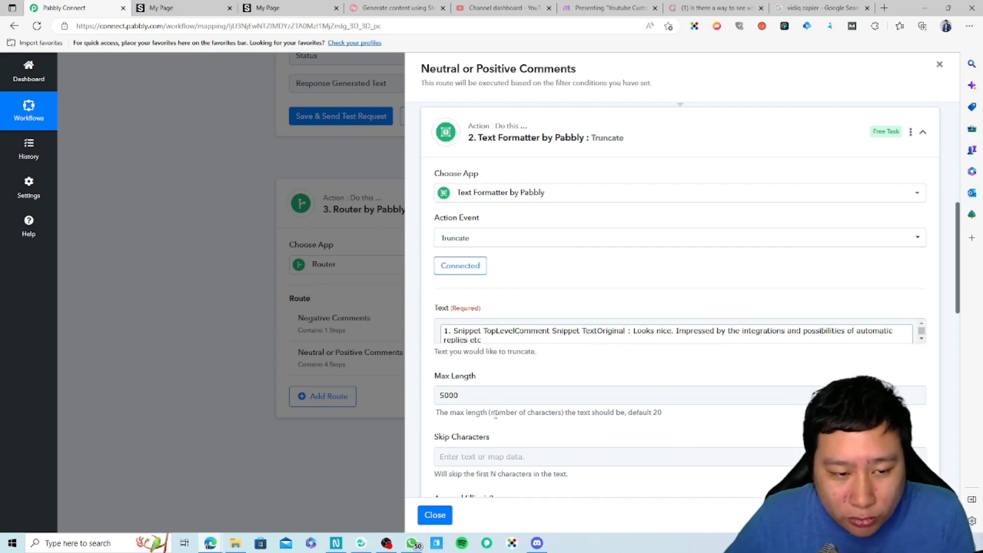
pyautogui.scroll(-2, 569, 276)
pyautogui.scroll(-1, 571, 280)
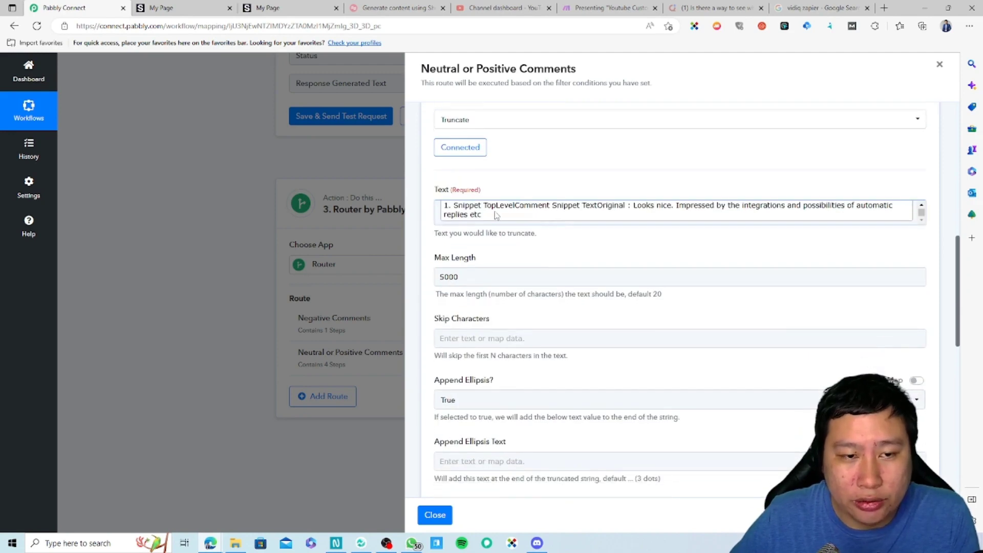
# Highlight the Truncate action's Max Length value and expand its received response to view the truncated result
pyautogui.click(487, 276)
pyautogui.click(417, 306)
pyautogui.scroll(-5, 443, 310)
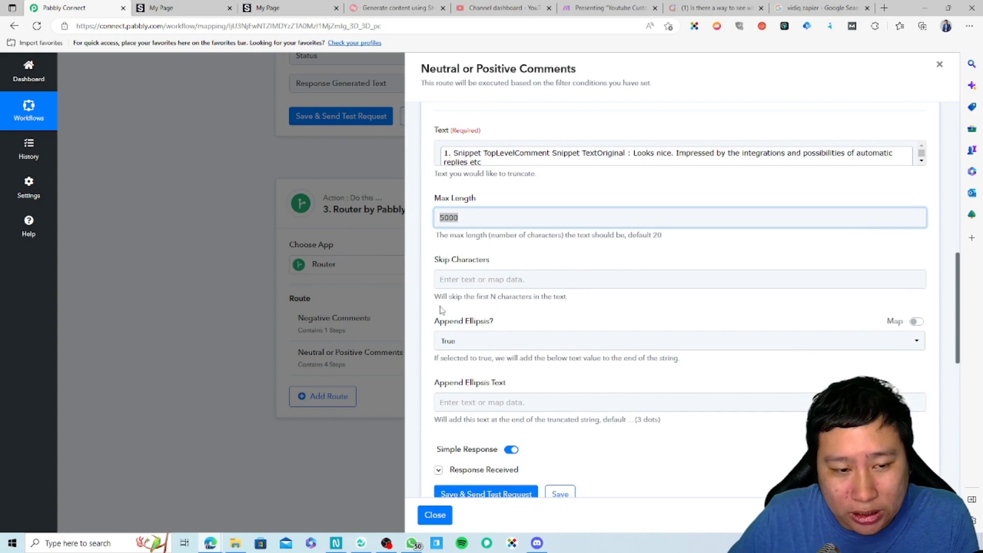
pyautogui.click(485, 323)
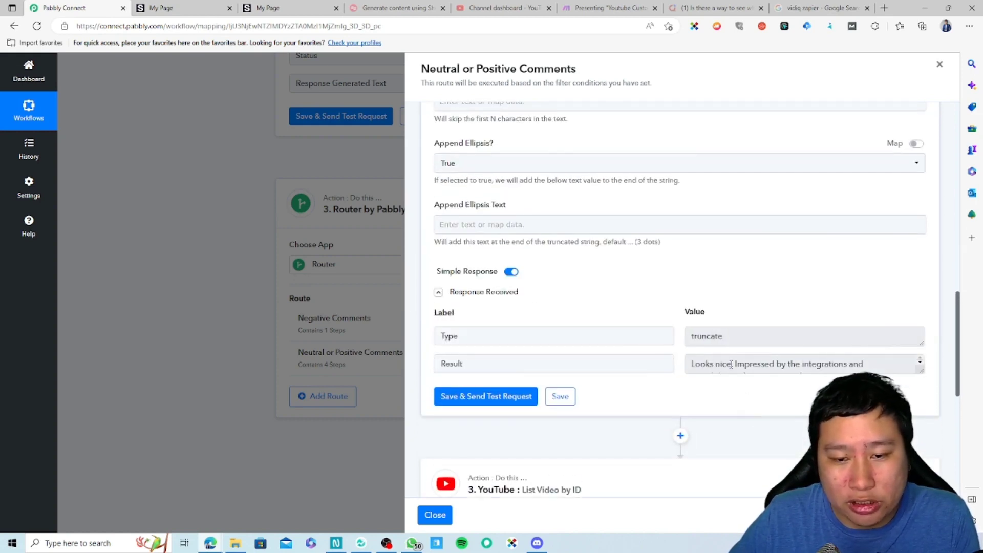
# Enlarge the Truncate response's Result field and highlight the whole truncated comment text for reading
pyautogui.moveTo(920, 368); pyautogui.dragTo(922, 440)
pyautogui.moveTo(783, 376); pyautogui.dragTo(692, 365)
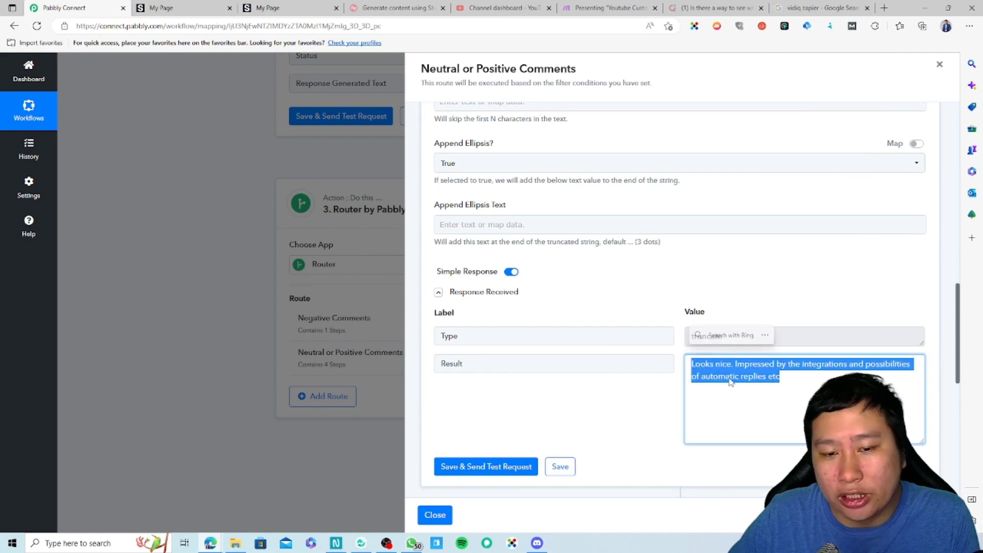
pyautogui.click(746, 418)
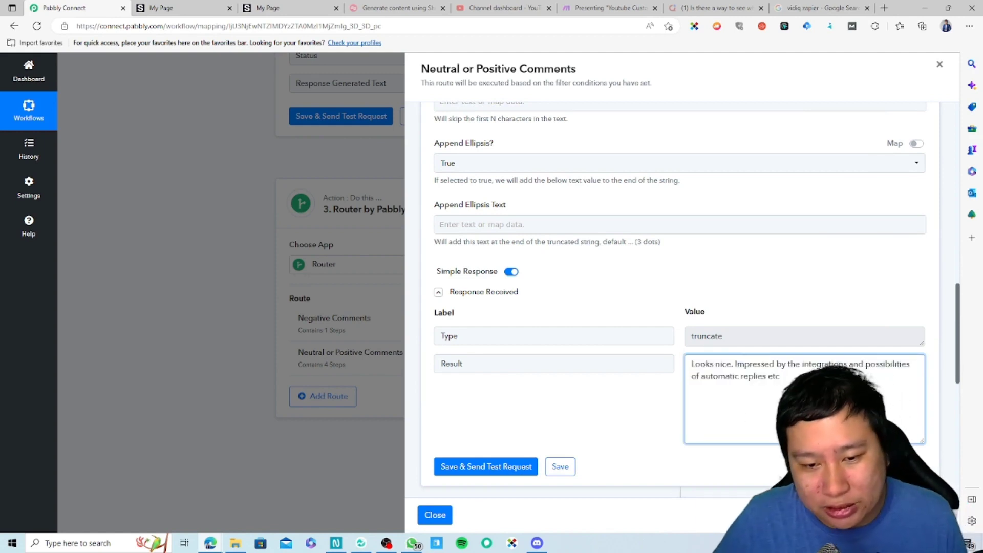
pyautogui.click(698, 451)
pyautogui.scroll(-1, 697, 452)
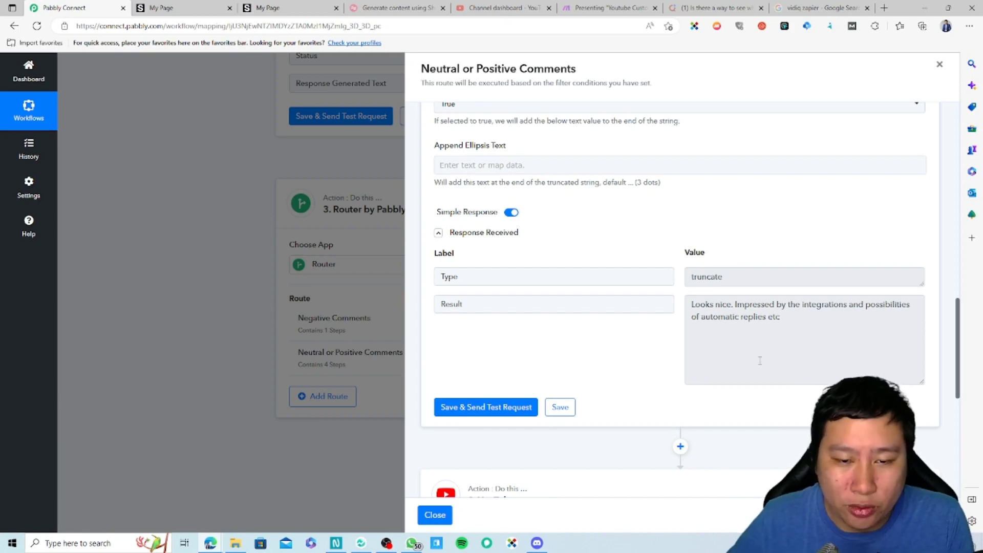
pyautogui.click(805, 336)
pyautogui.click(665, 397)
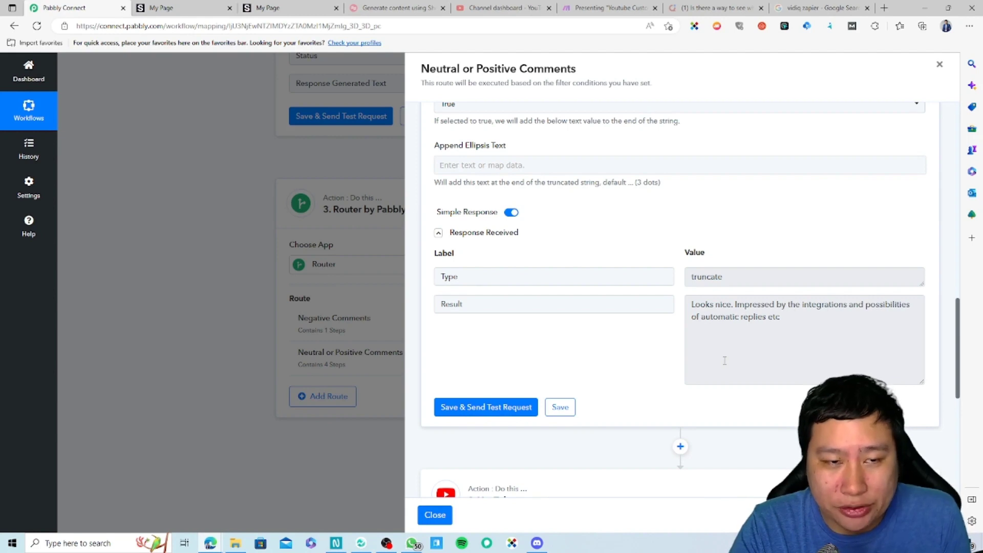
# Expand the YouTube List Video by ID action and examine its action event and Video Id mapping
pyautogui.scroll(-5, 640, 409)
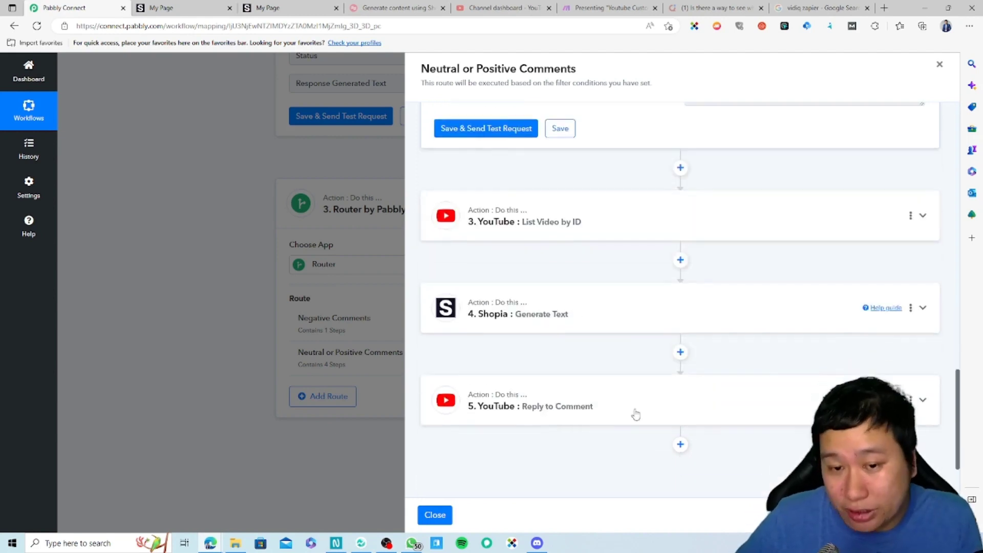
pyautogui.click(563, 215)
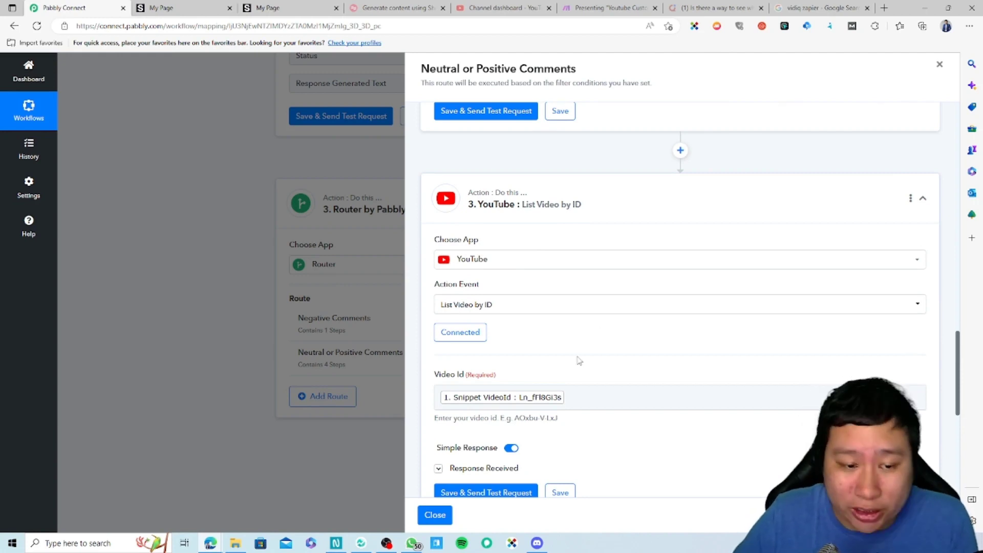
pyautogui.scroll(2, 607, 330)
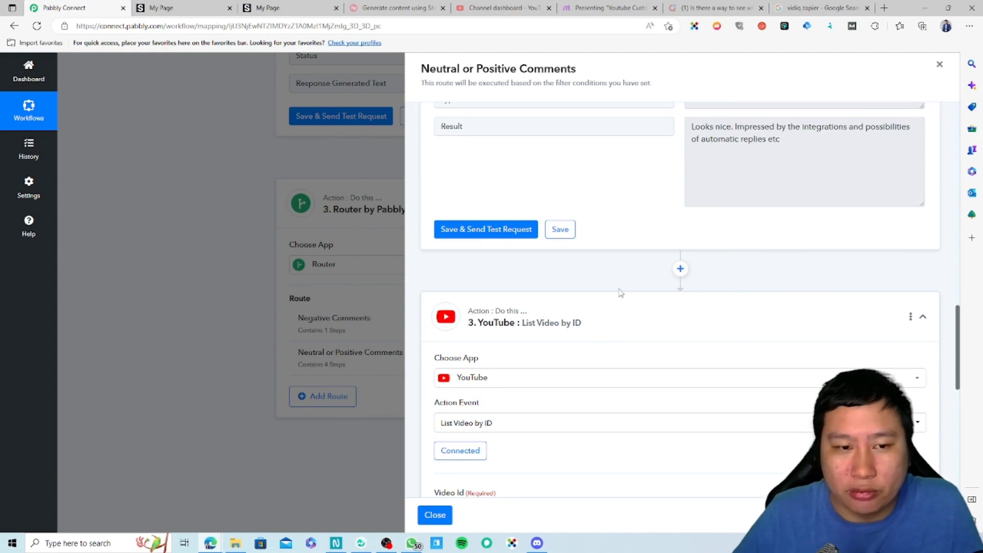
pyautogui.scroll(-4, 617, 320)
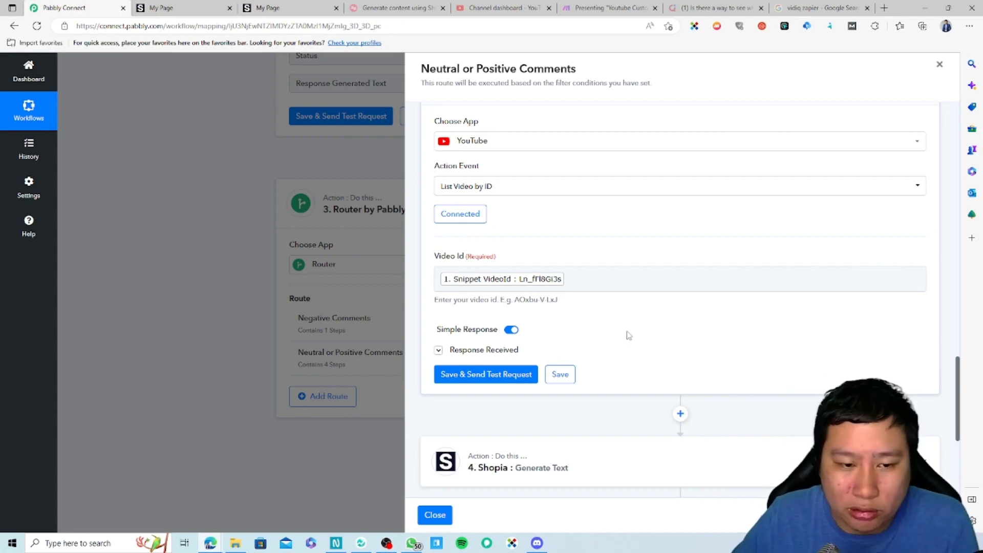
pyautogui.scroll(-2, 609, 353)
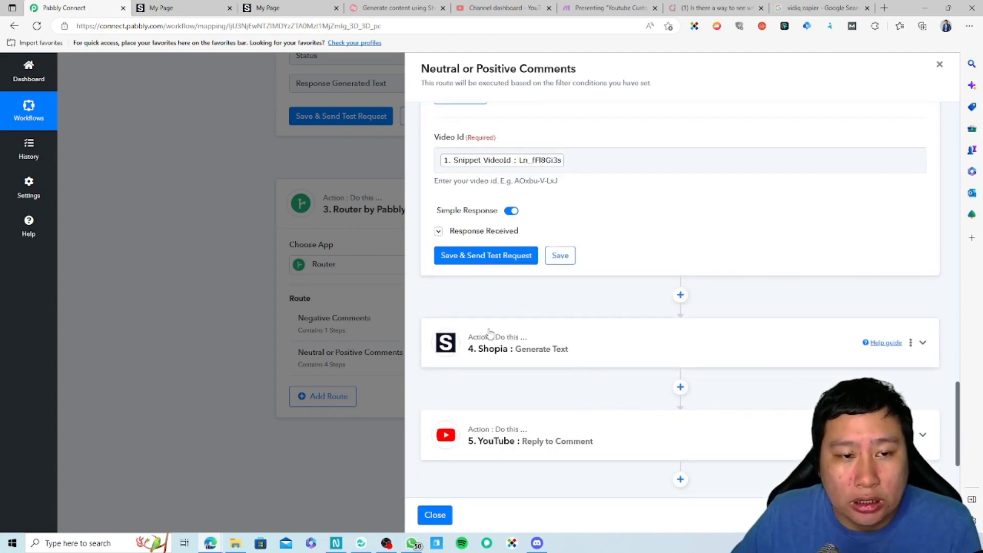
pyautogui.scroll(2, 512, 169)
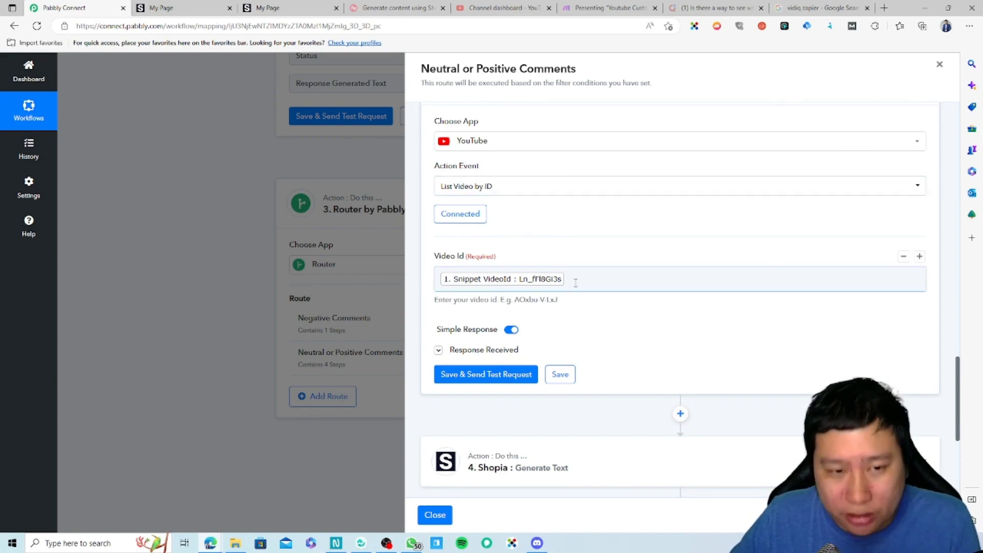
pyautogui.click(603, 282)
pyautogui.click(739, 229)
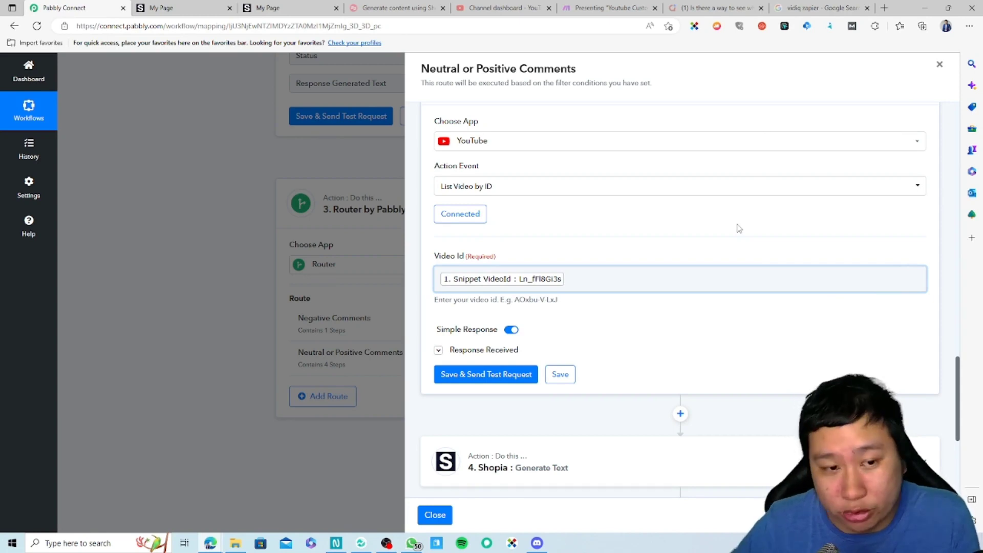
# Check the Video Id mapping against the Snippet VideoId in the New Comment on a Channel trigger's data
pyautogui.click(544, 279)
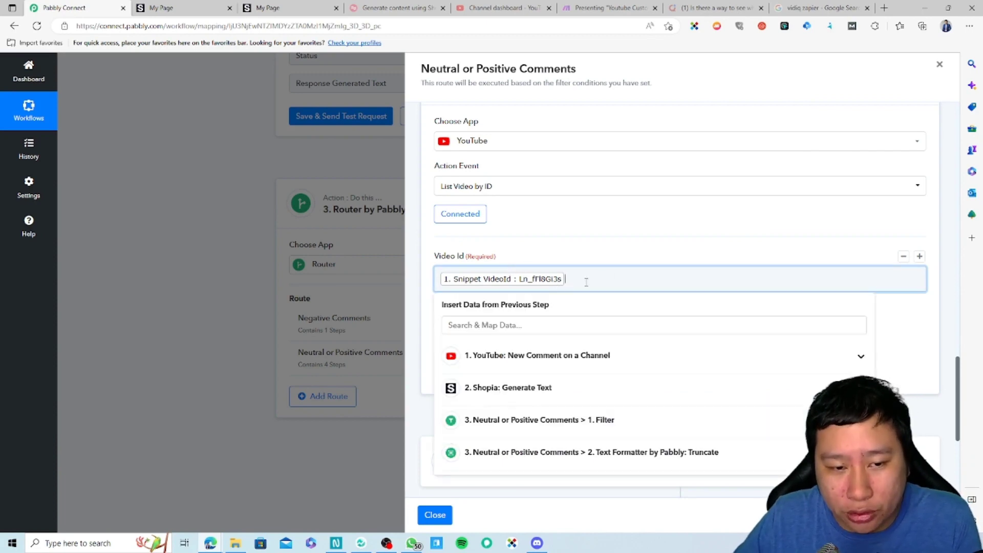
pyautogui.click(555, 361)
pyautogui.scroll(-10, 501, 453)
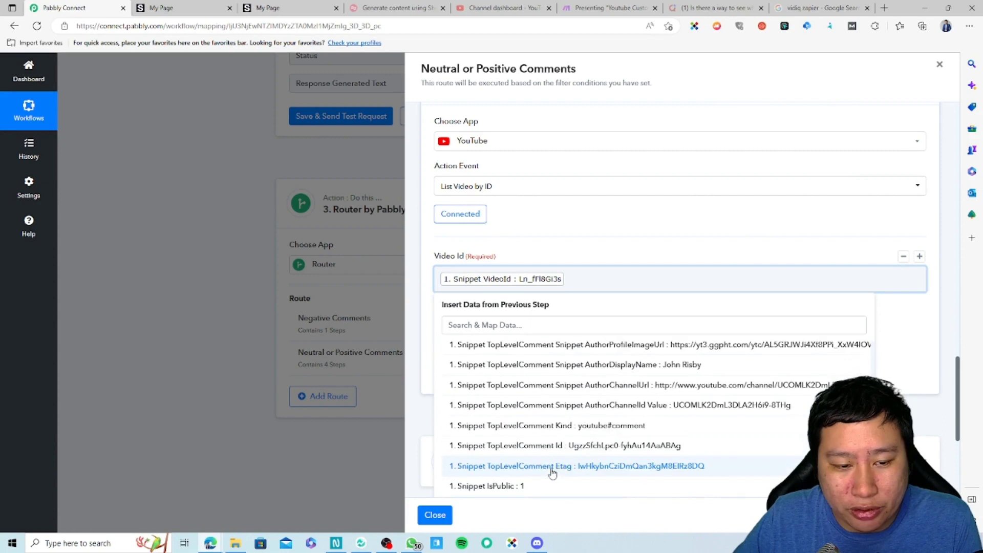
pyautogui.scroll(-2, 509, 450)
pyautogui.scroll(3, 546, 418)
pyautogui.scroll(6, 542, 421)
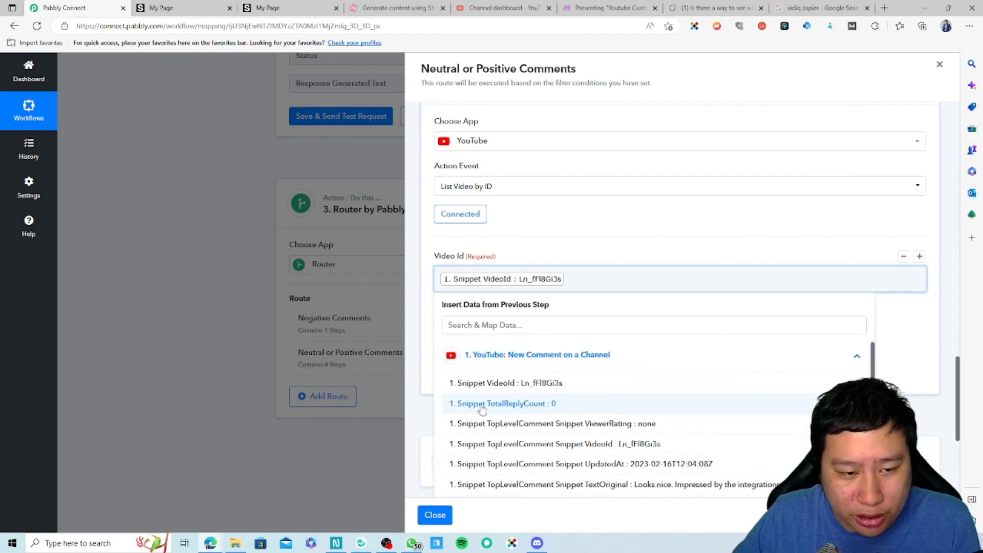
pyautogui.click(425, 290)
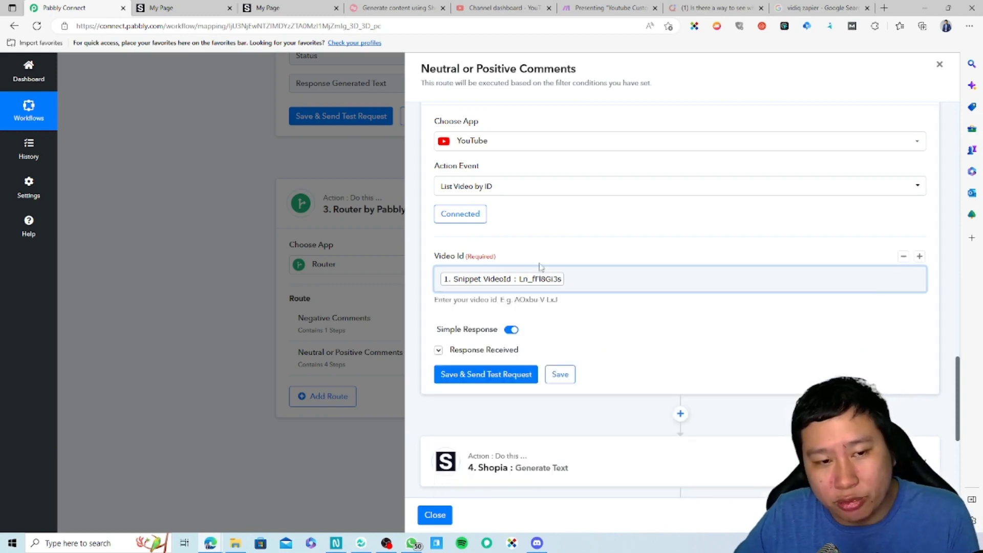
# Expand the List Video by ID action's received response and highlight the Items 0 Snippet Title value
pyautogui.click(509, 350)
pyautogui.scroll(-5, 766, 376)
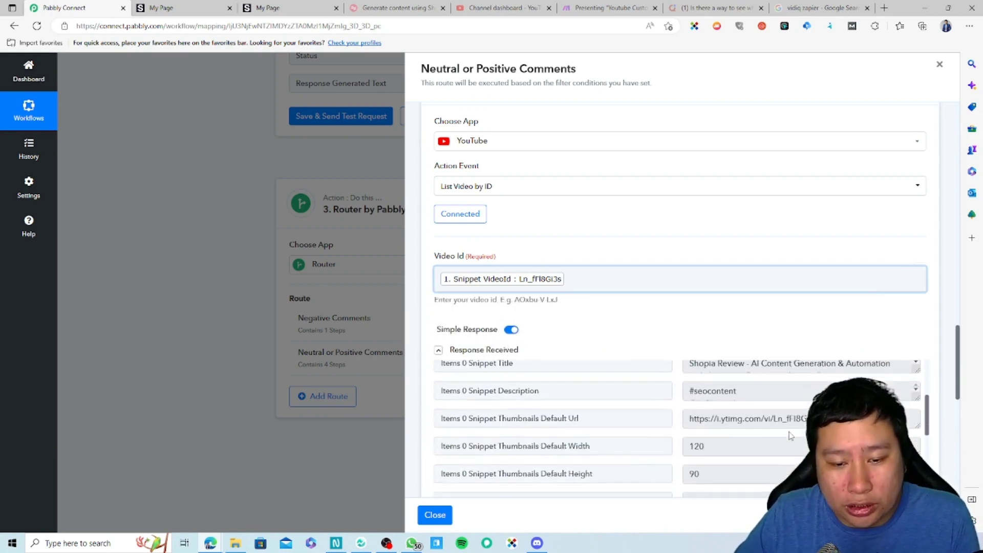
pyautogui.scroll(1, 783, 433)
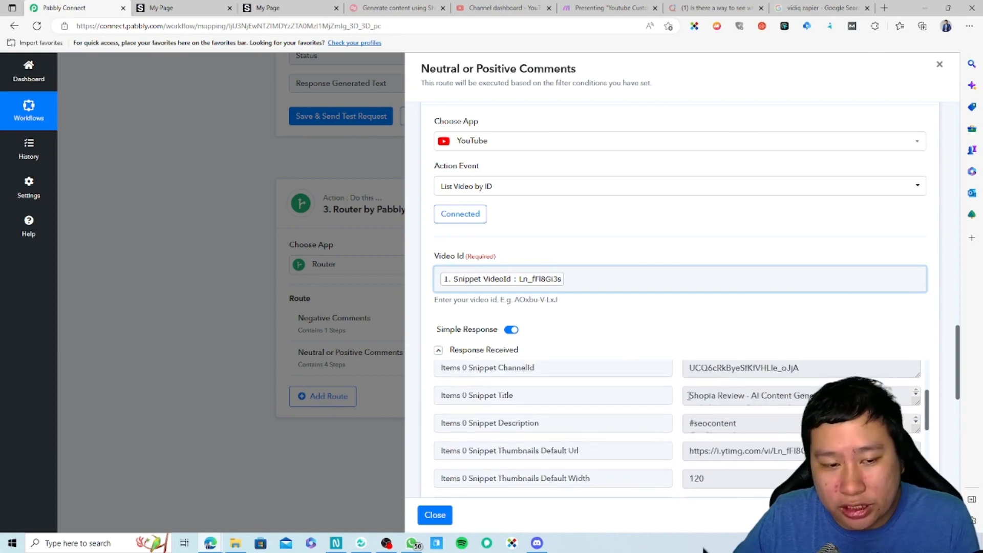
pyautogui.moveTo(686, 395); pyautogui.dragTo(787, 412)
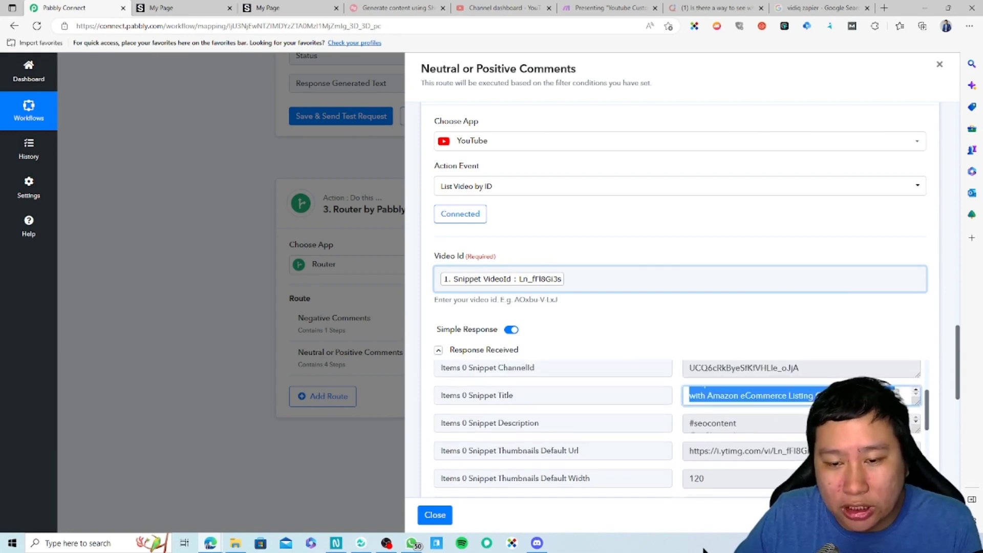
pyautogui.click(695, 400)
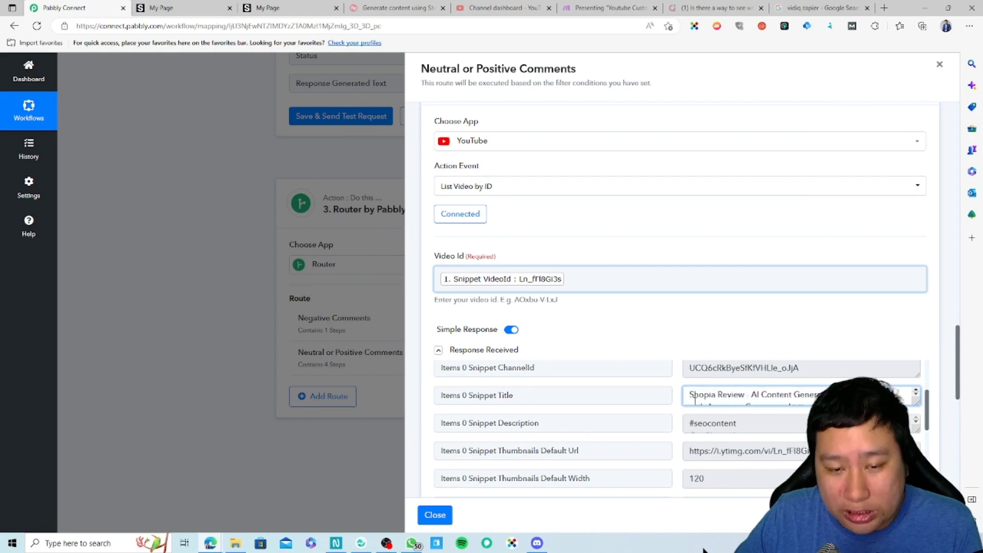
pyautogui.moveTo(689, 396); pyautogui.dragTo(671, 420)
pyautogui.moveTo(730, 401); pyautogui.dragTo(614, 330)
pyautogui.click(614, 330)
# Expand the route's Shopia Generate Text action and review its Email Reply writer, both inputs and output language
pyautogui.scroll(-5, 638, 452)
pyautogui.scroll(-10, 638, 452)
pyautogui.scroll(-3, 423, 411)
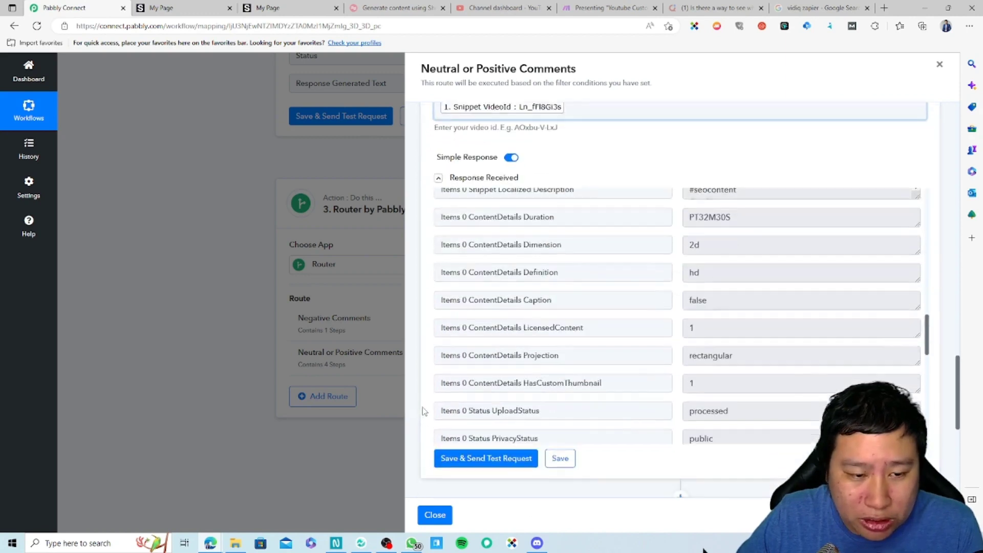
pyautogui.scroll(-5, 423, 410)
pyautogui.click(636, 299)
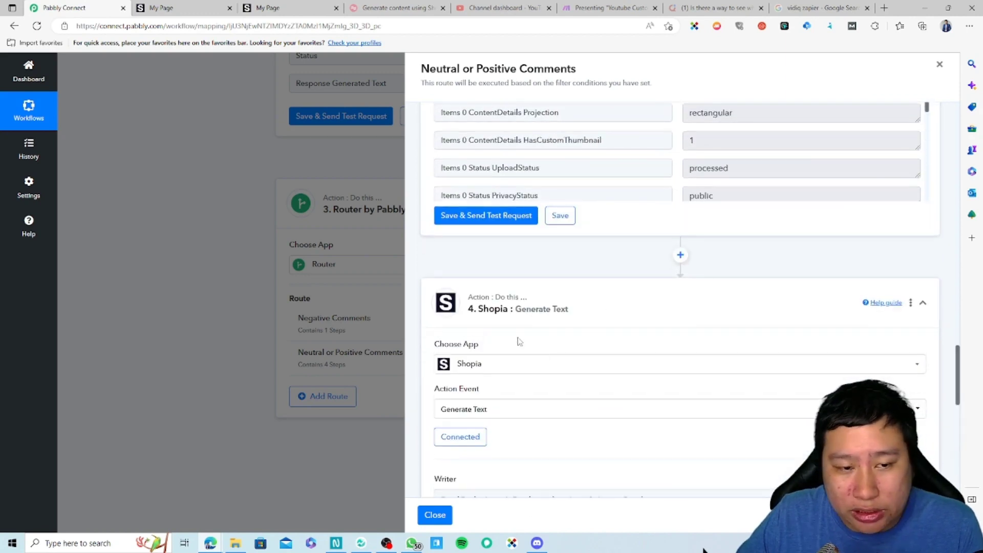
pyautogui.scroll(-3, 519, 321)
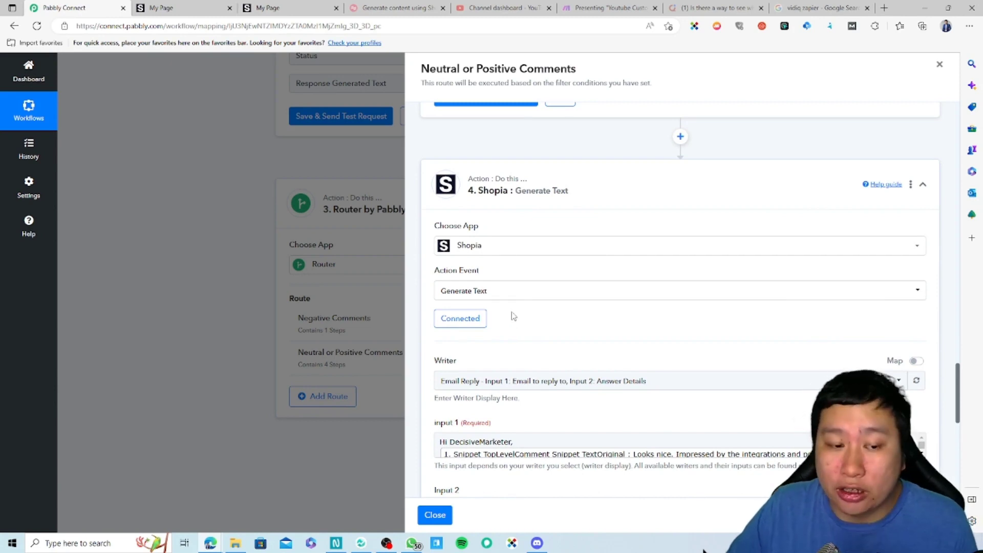
pyautogui.scroll(-5, 513, 316)
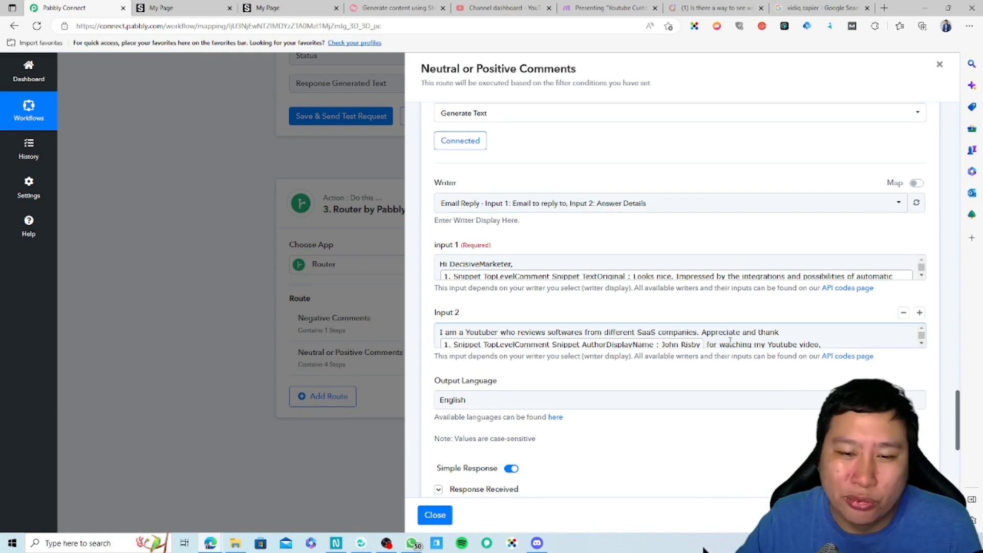
pyautogui.scroll(-2, 732, 404)
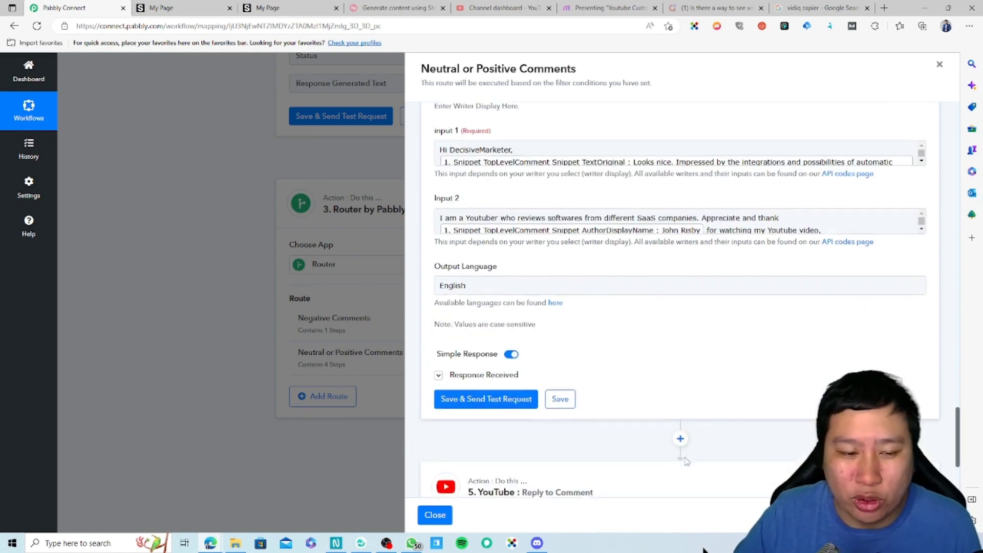
# Expand the Shopia action's received response, enlarge the Response Generated Text field and read the generated reply against the inputs
pyautogui.click(508, 372)
pyautogui.scroll(-1, 508, 377)
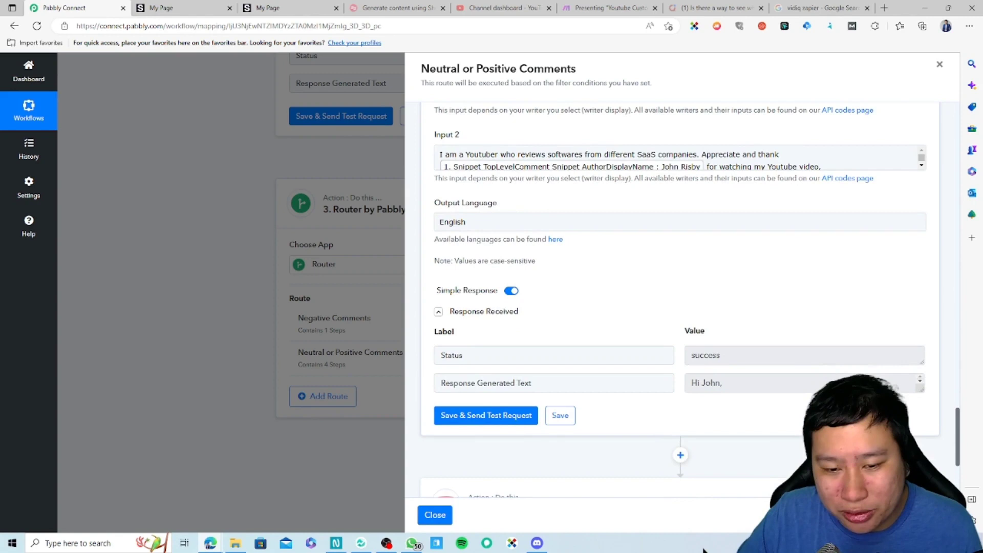
pyautogui.moveTo(922, 392); pyautogui.dragTo(921, 528)
pyautogui.scroll(-2, 647, 394)
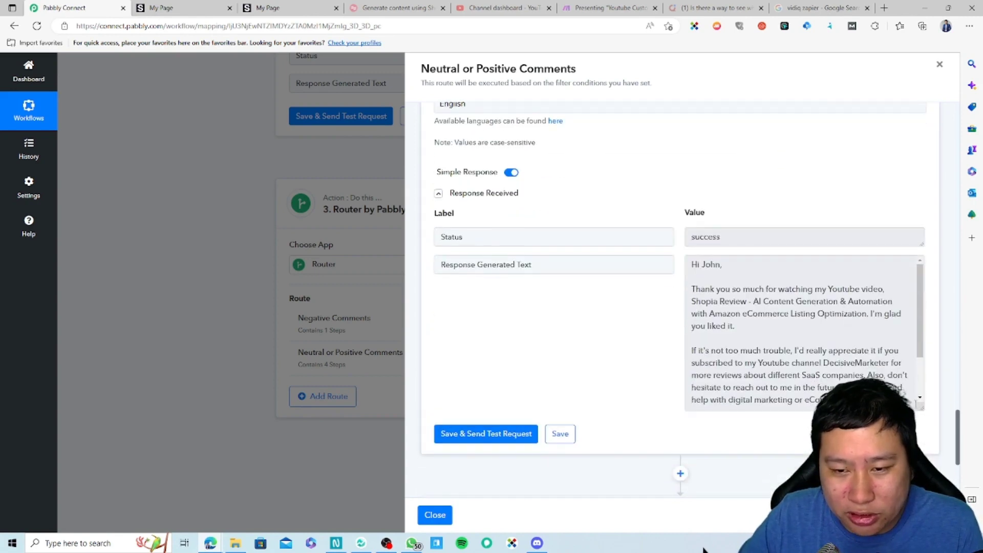
pyautogui.scroll(2, 605, 404)
pyautogui.scroll(-3, 605, 404)
pyautogui.scroll(1, 615, 400)
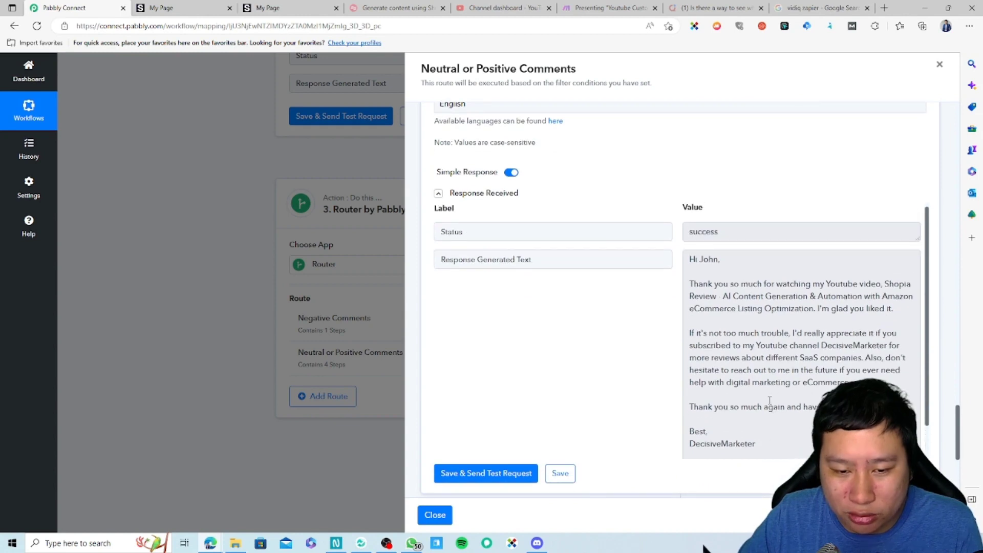
pyautogui.scroll(5, 563, 379)
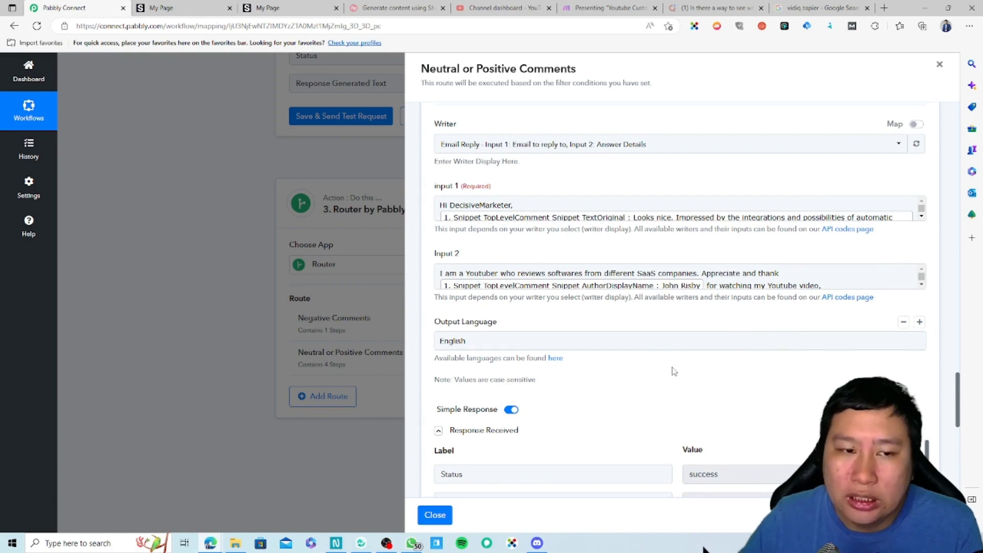
# Add a new action after the YouTube Reply to Comment action and choose Shopia as its app
pyautogui.scroll(-10, 642, 410)
pyautogui.scroll(-1, 642, 423)
pyautogui.click(680, 337)
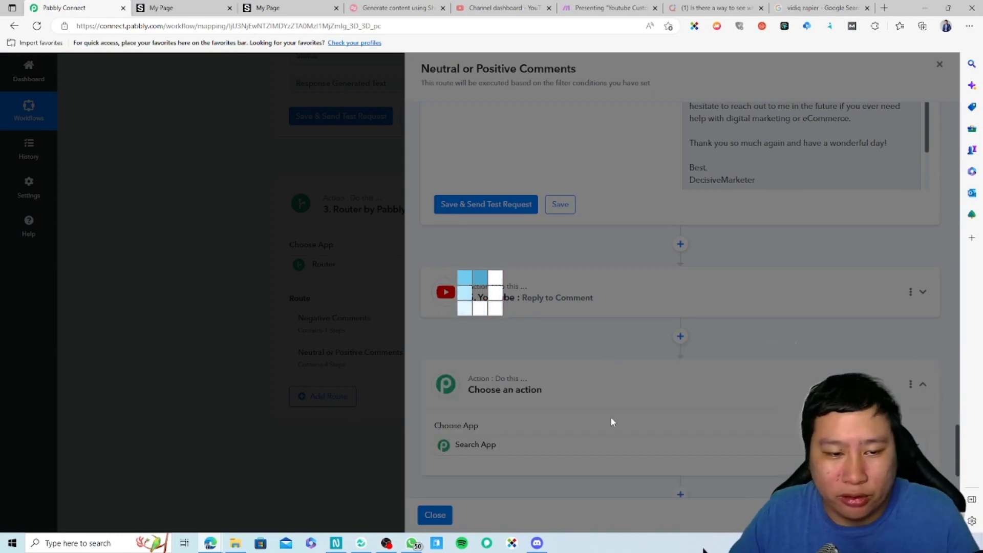
pyautogui.click(586, 445)
pyautogui.write('shopia')
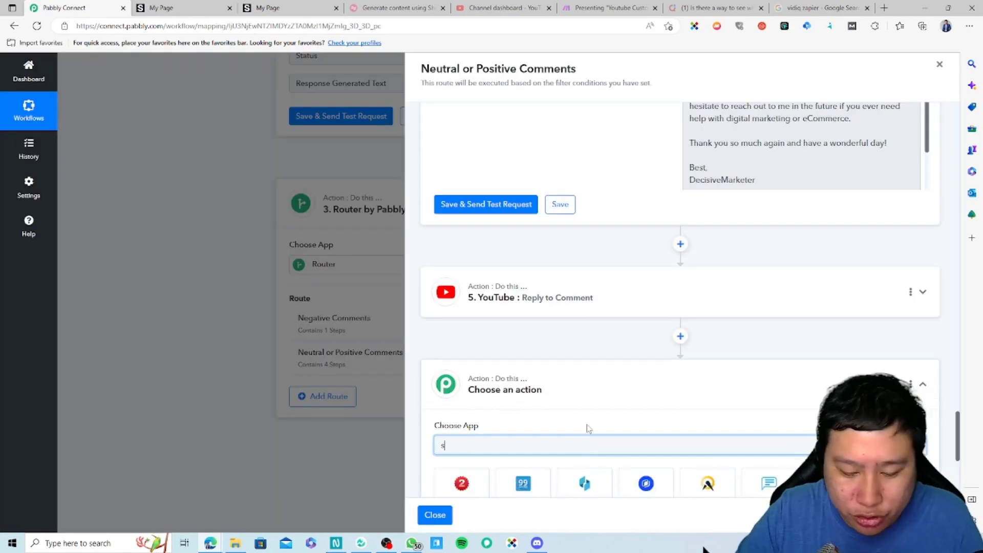
pyautogui.click(475, 287)
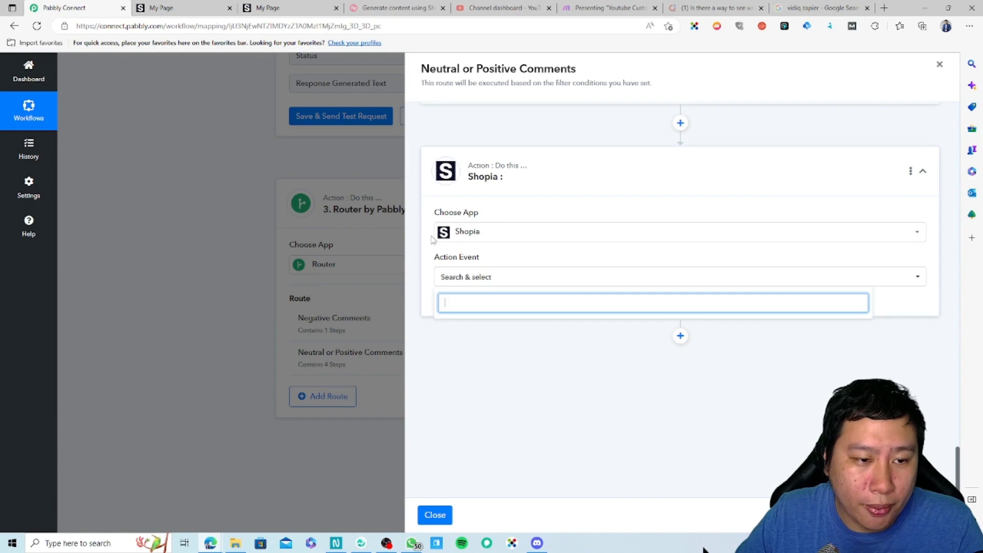
# Set the new Shopia action's event to Generate Text and connect it with the existing Shopia #2 connection
pyautogui.click(495, 327)
pyautogui.click(471, 308)
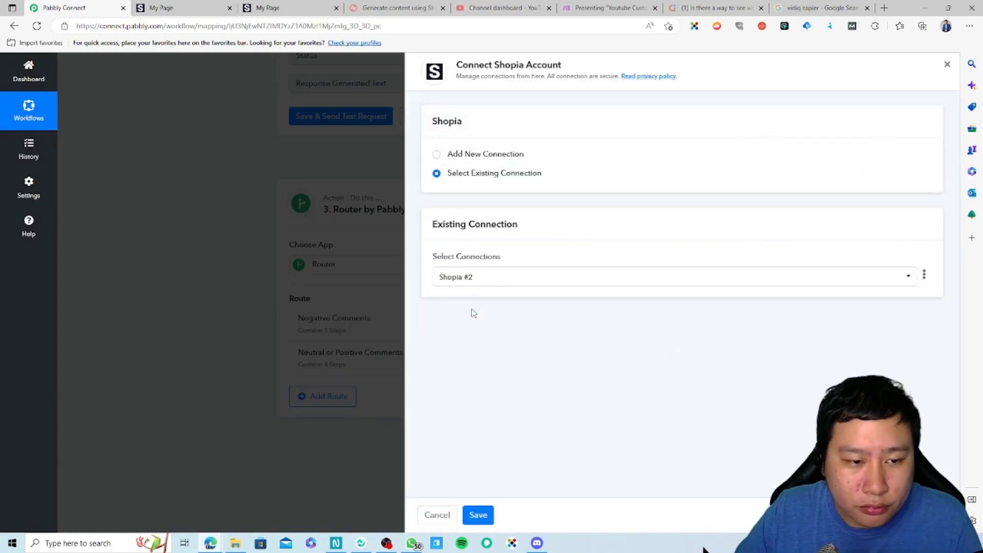
pyautogui.click(478, 514)
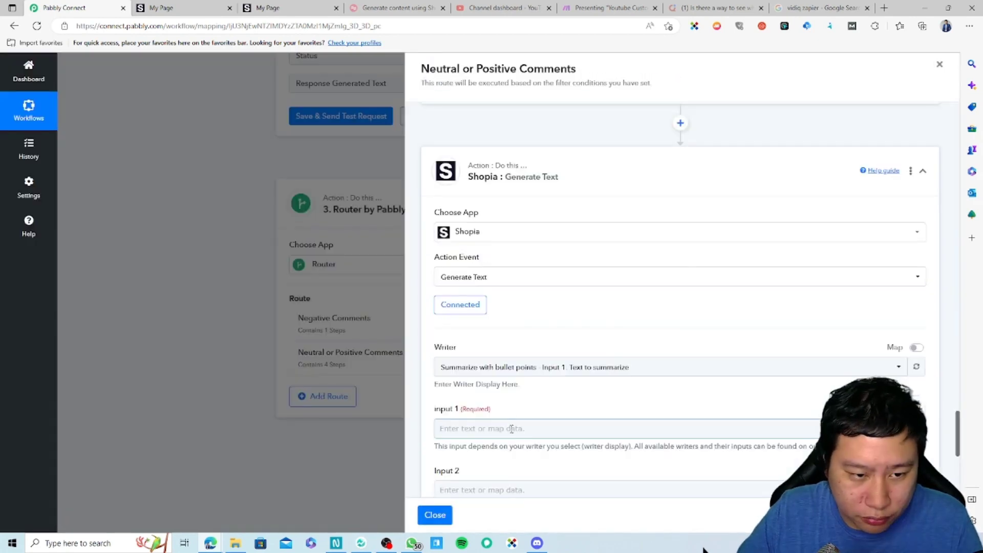
# Find the writers matching "reply" and set the new Shopia action's writer to Customer comment reply
pyautogui.click(584, 367)
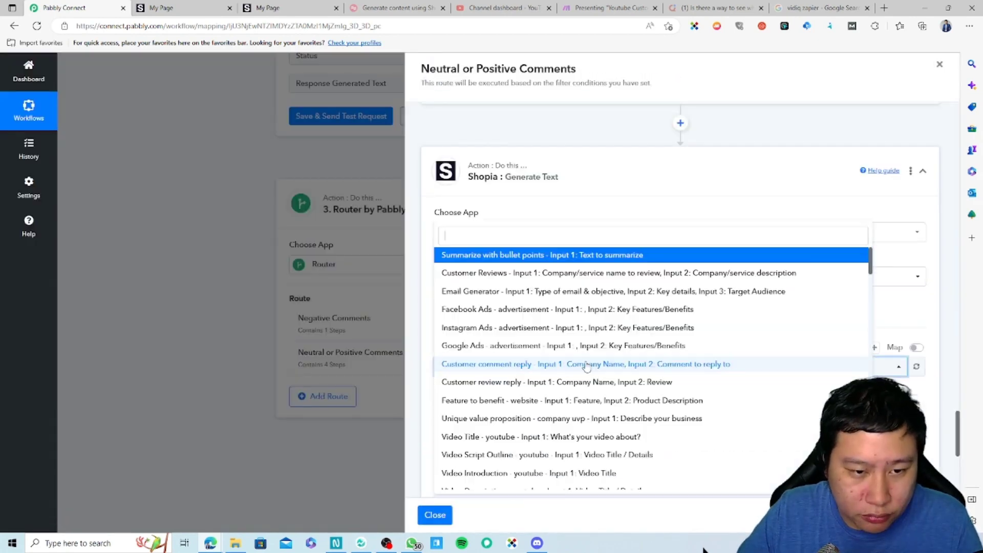
pyautogui.write('reply')
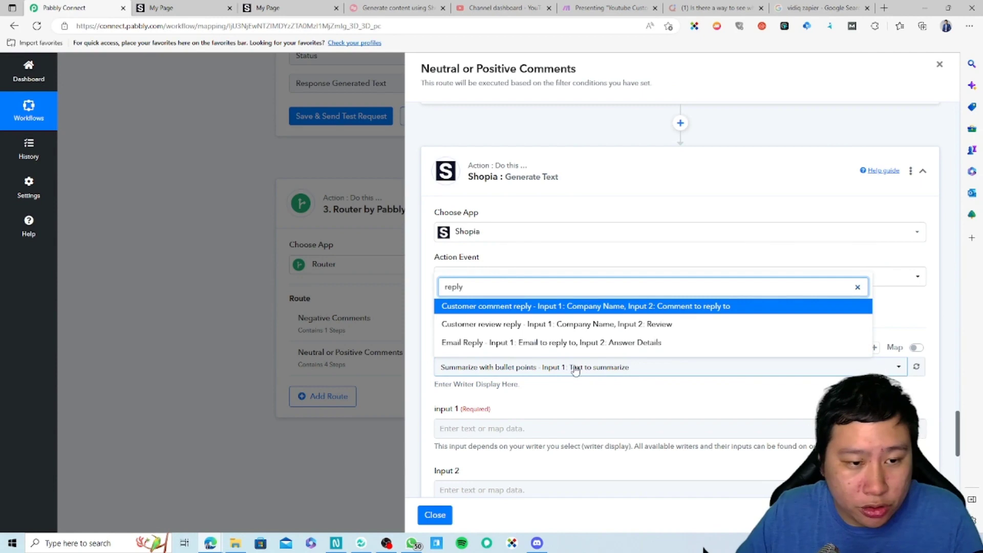
pyautogui.click(492, 310)
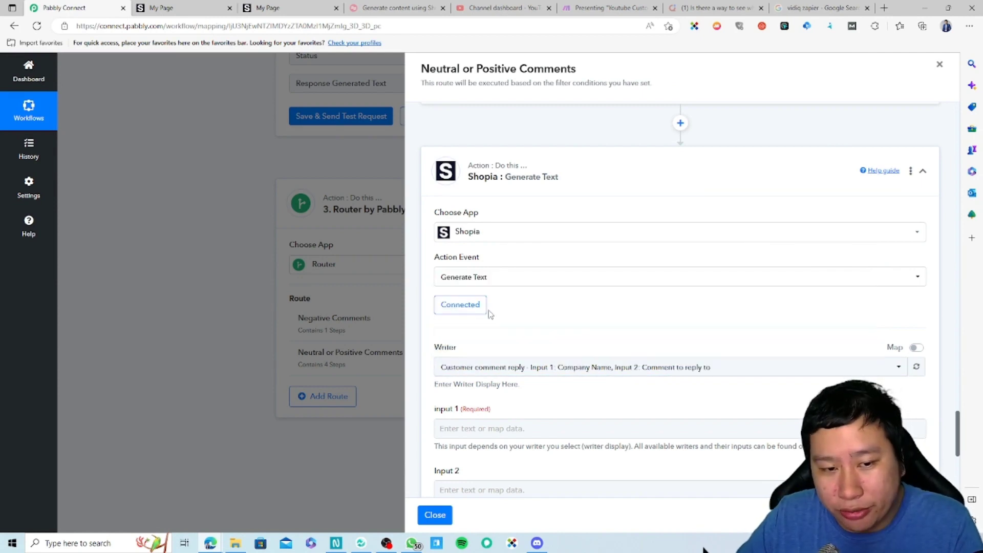
pyautogui.scroll(-1, 595, 387)
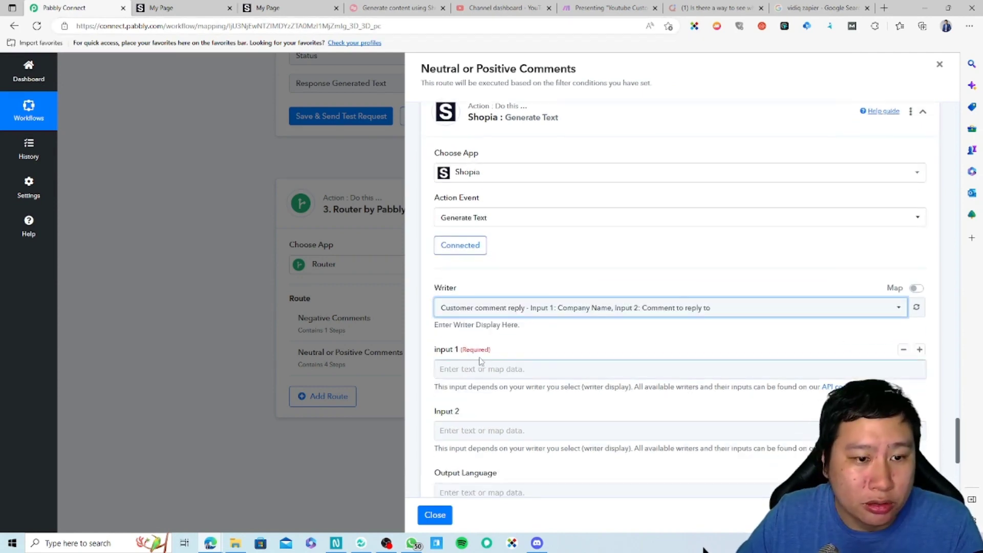
# Switch to Shopia's API codes page, search it for "reply" and check the inputs required by the customer comment reply writer
pyautogui.click(163, 8)
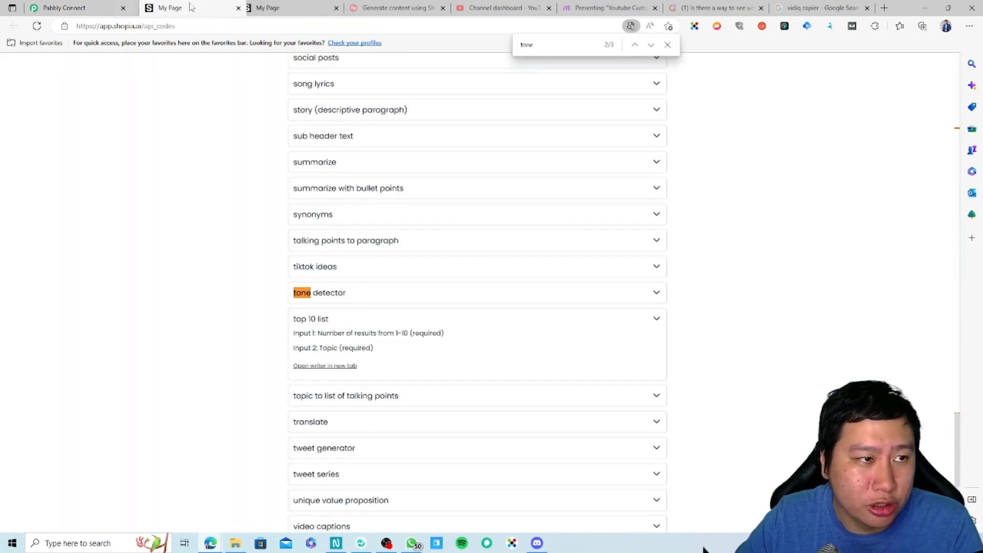
pyautogui.hotkey('ctrl', 'f')
pyautogui.write('re')
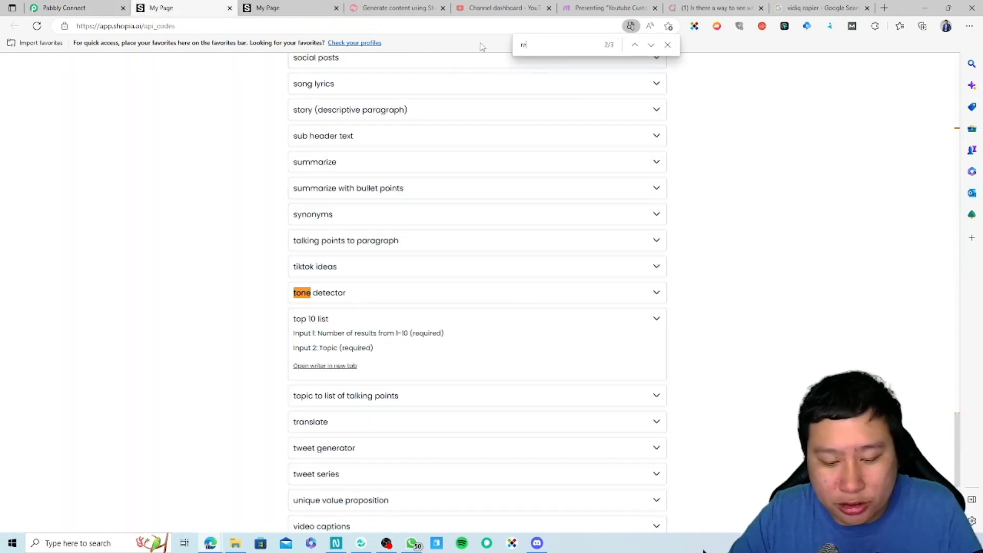
pyautogui.write('ply')
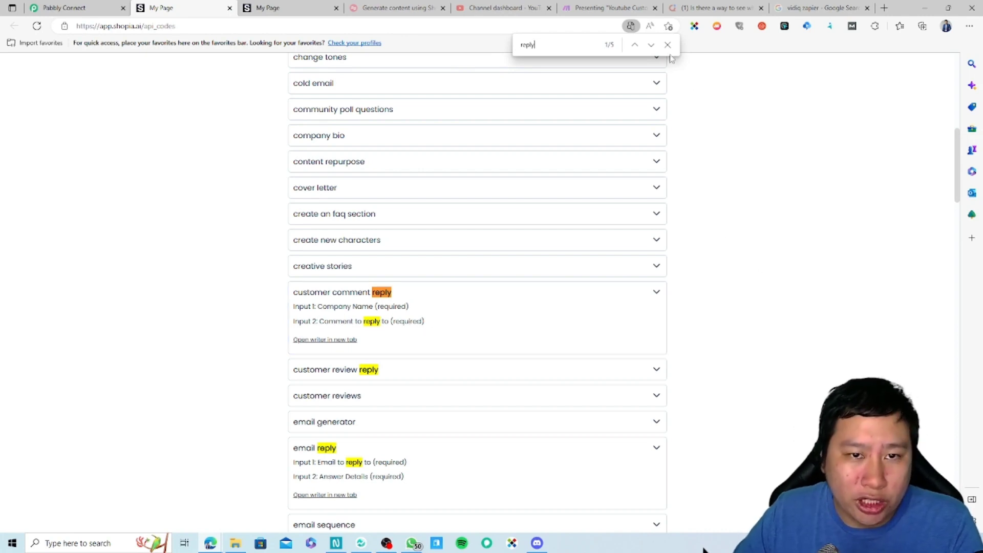
pyautogui.click(61, 8)
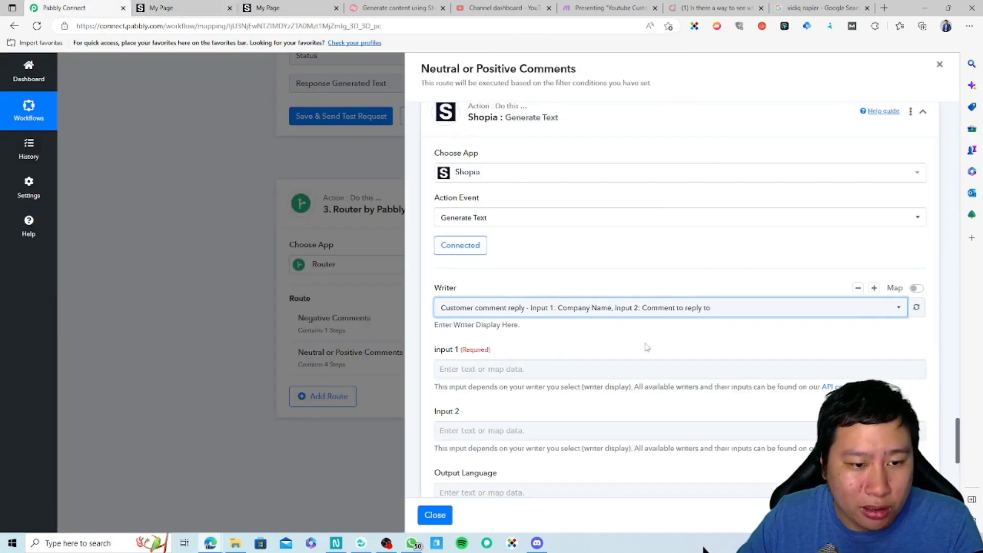
pyautogui.click(194, 8)
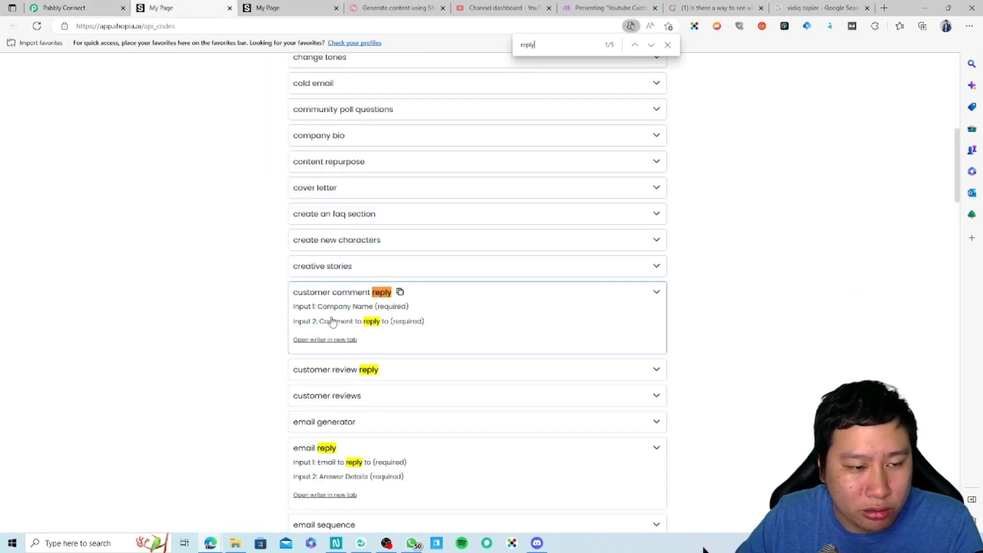
# Return to Pabbly Connect and set Input 1 to "I am a Youtuber who reviews softwares from different SaaS comapnies. My channel name is DecisiveMarketer."
pyautogui.click(69, 6)
pyautogui.click(583, 370)
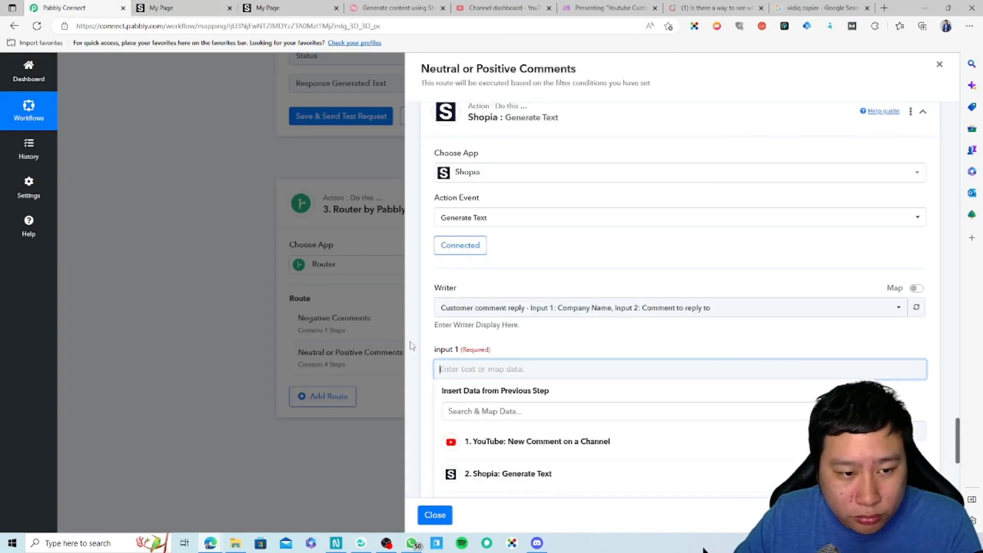
pyautogui.write('I am a')
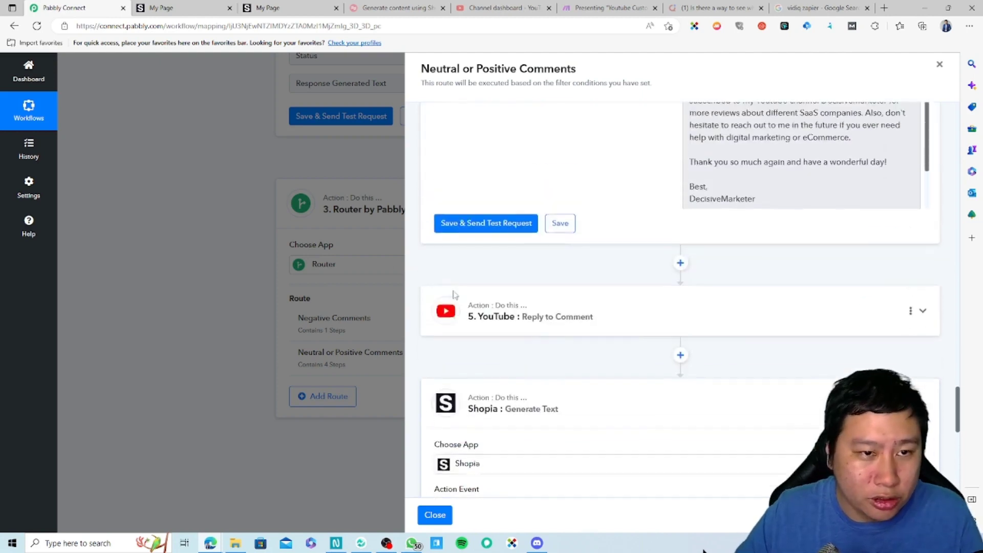
pyautogui.scroll(-8, 460, 378)
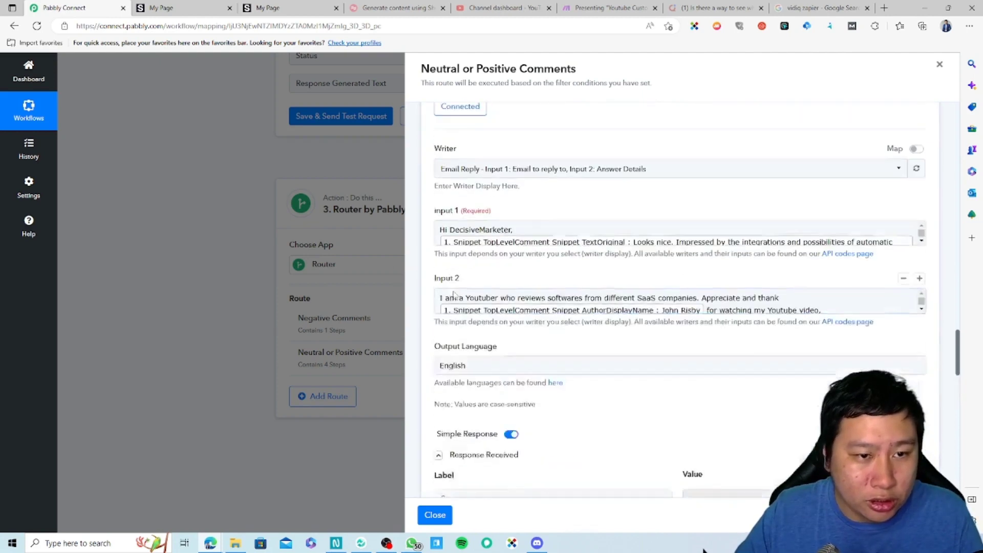
pyautogui.scroll(2, 460, 378)
pyautogui.scroll(-1, 447, 378)
pyautogui.scroll(1, 448, 379)
pyautogui.scroll(-3, 451, 380)
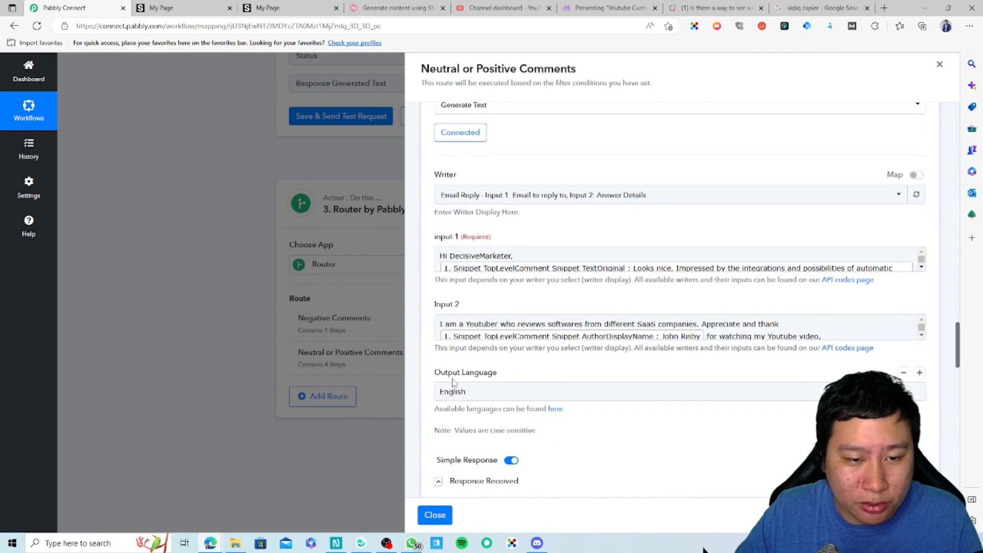
pyautogui.scroll(-10, 449, 384)
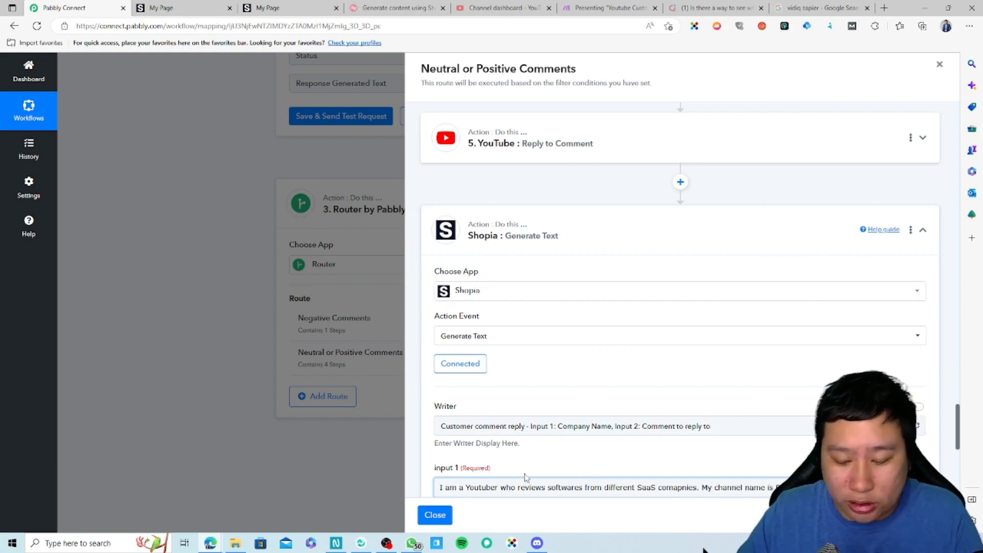
pyautogui.scroll(-2, 501, 456)
pyautogui.click(421, 348)
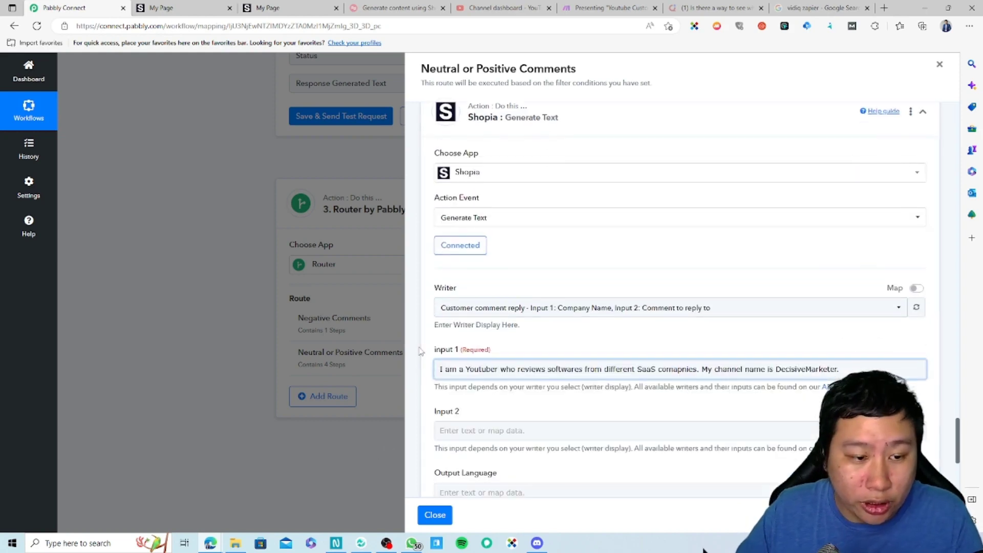
# Consult the earlier Shopia Email Reply action's inputs and begin the new action's Input 2 with "Hi", the recipient's first name and a comma
pyautogui.click(484, 435)
pyautogui.scroll(10, 433, 408)
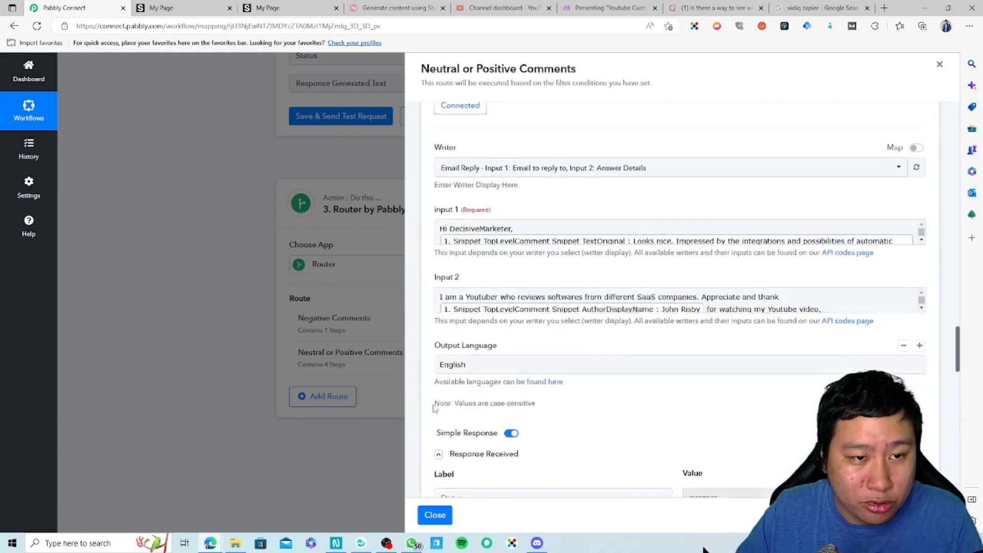
pyautogui.scroll(-3, 558, 255)
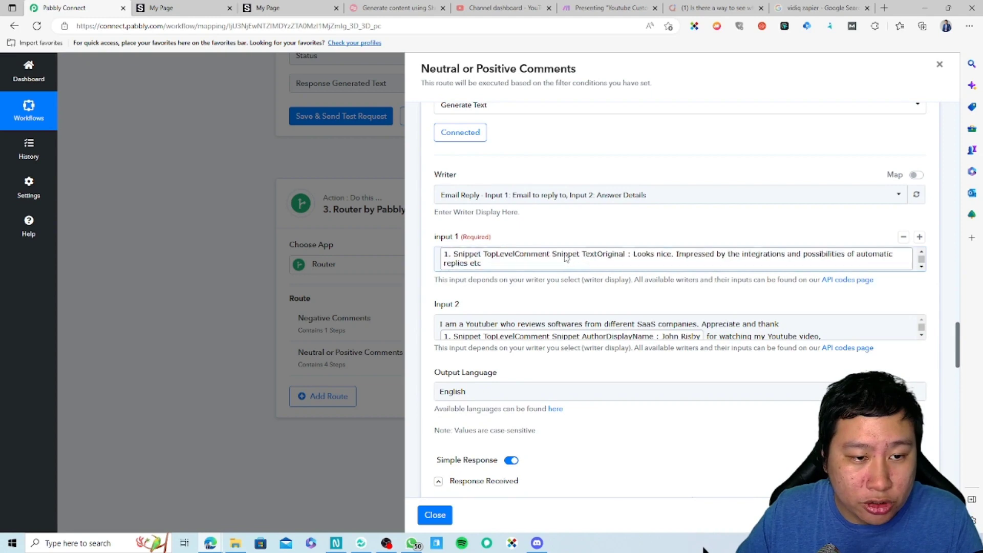
pyautogui.scroll(-1, 557, 256)
pyautogui.scroll(-4, 512, 327)
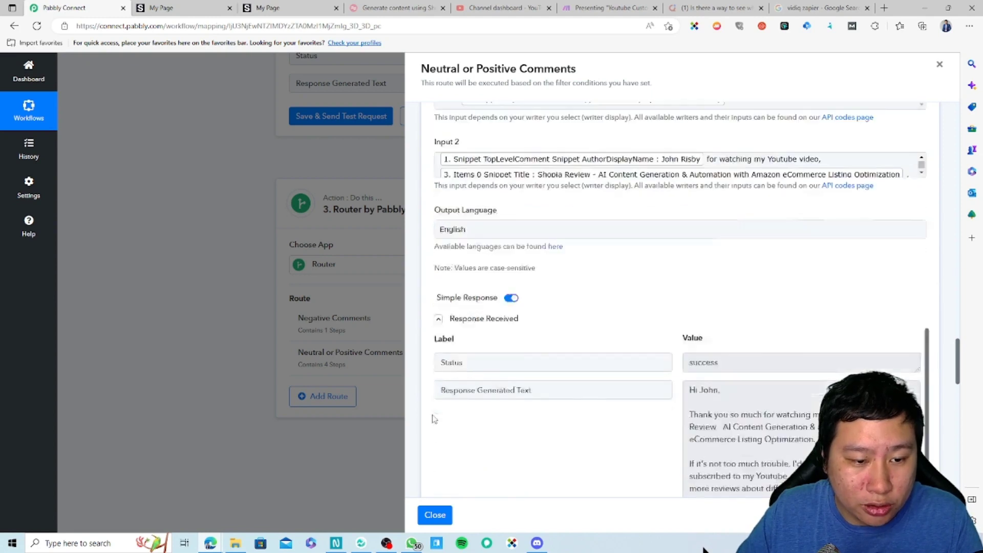
pyautogui.scroll(10, 449, 439)
pyautogui.scroll(1, 450, 440)
pyautogui.scroll(-4, 483, 466)
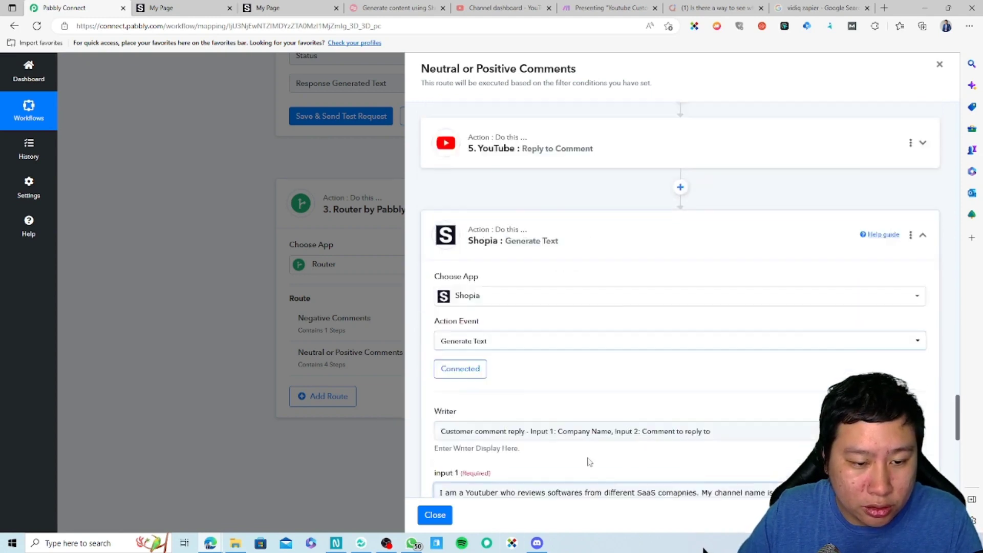
pyautogui.scroll(-1, 459, 398)
pyautogui.write('Hi Henry,')
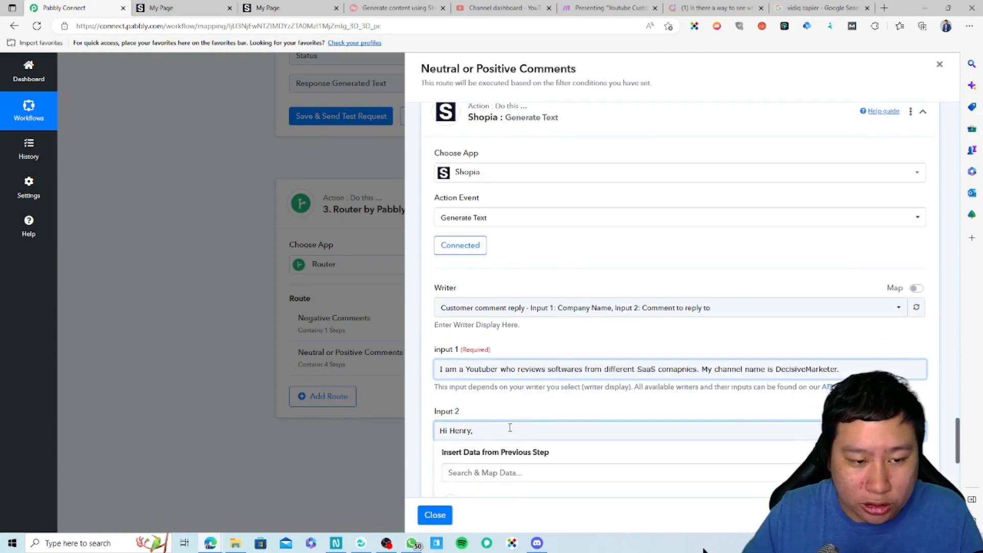
# Map the Snippet TopLevelComment Snippet TextOriginal value from YouTube: New Comment on a Channel into Input 2 after the greeting
pyautogui.scroll(-1, 423, 423)
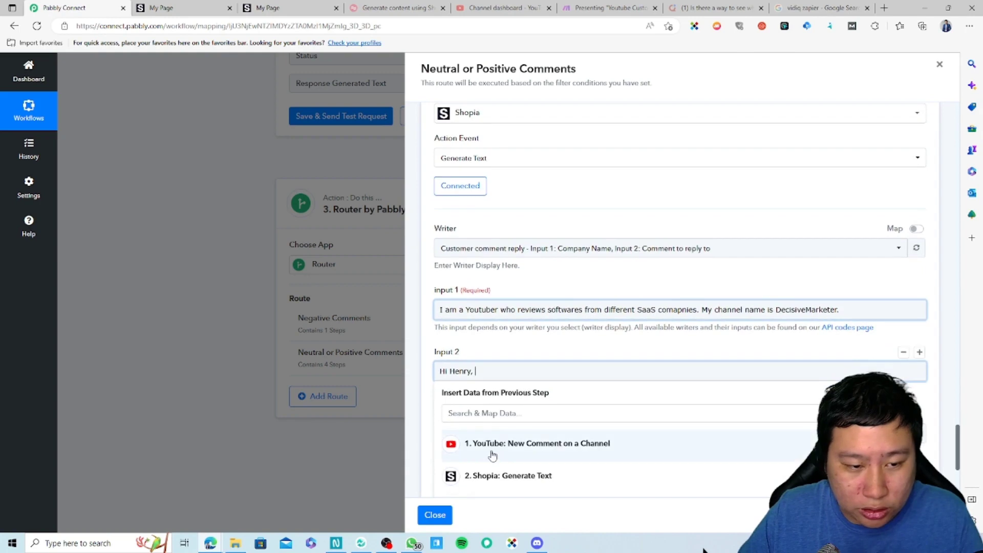
pyautogui.scroll(-2, 459, 421)
pyautogui.click(512, 331)
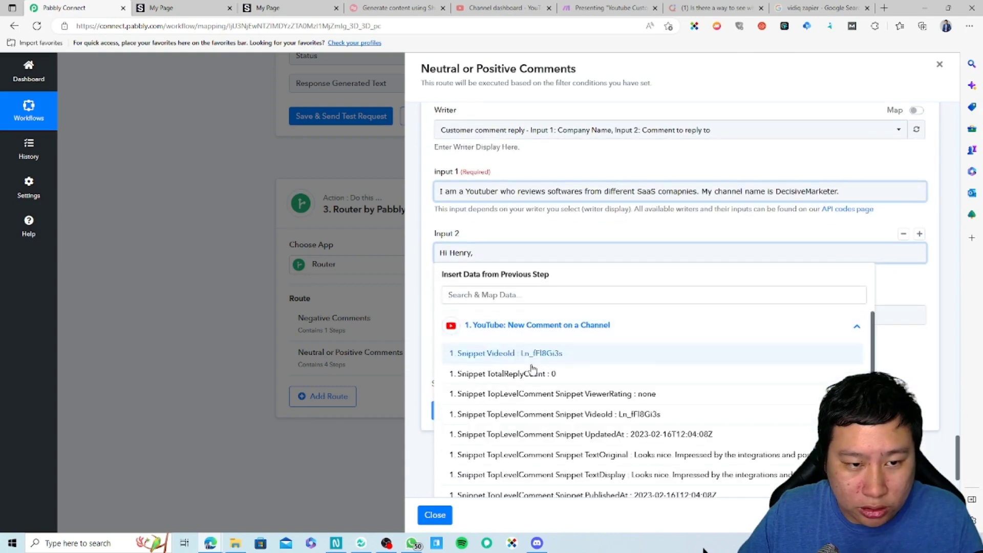
pyautogui.scroll(-3, 598, 460)
pyautogui.scroll(2, 594, 400)
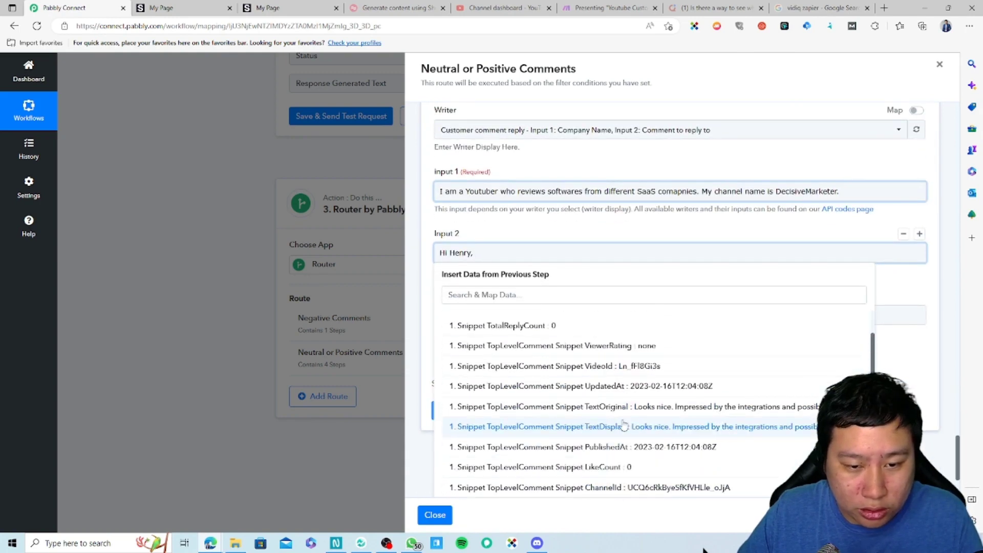
pyautogui.click(593, 398)
pyautogui.click(651, 282)
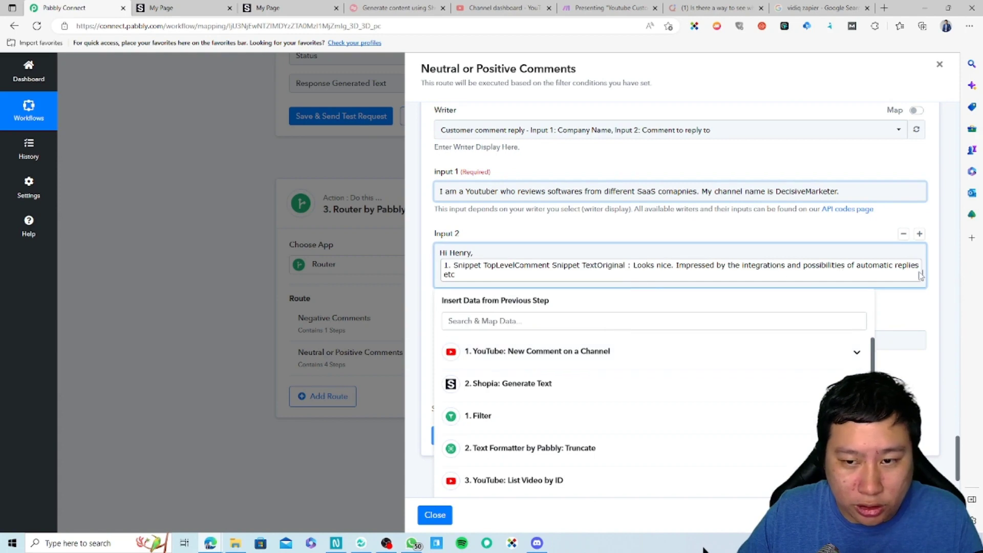
# End Input 2 with a period and the mapped Snippet TopLevelComment Snippet AuthorDisplayName value from the YouTube comment trigger
pyautogui.press('Return')
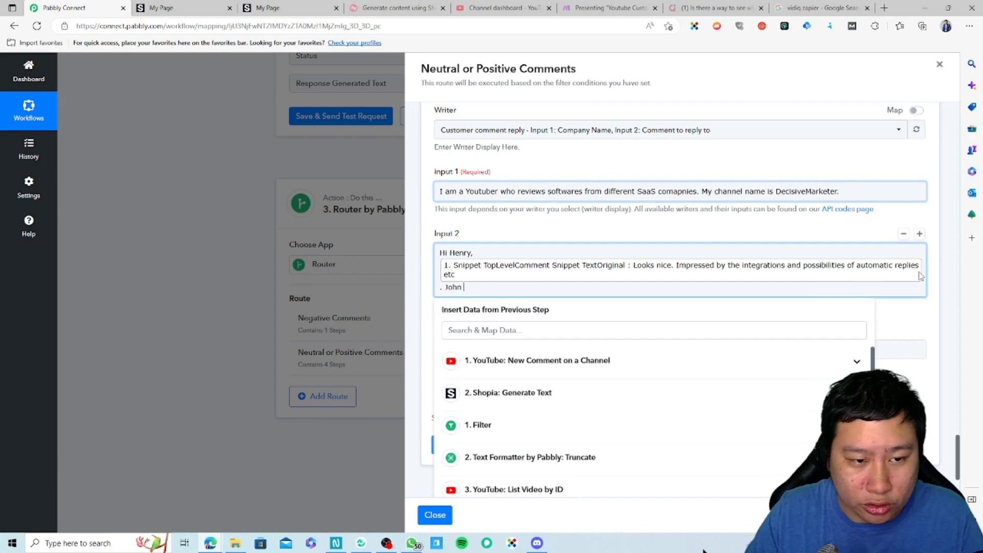
pyautogui.click(625, 359)
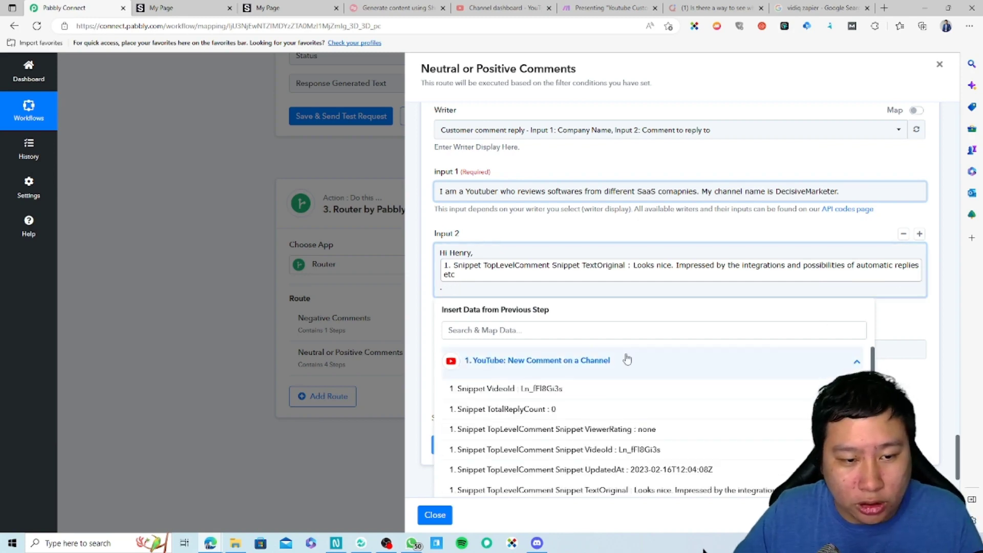
pyautogui.scroll(-5, 594, 415)
pyautogui.scroll(2, 627, 428)
pyautogui.click(635, 405)
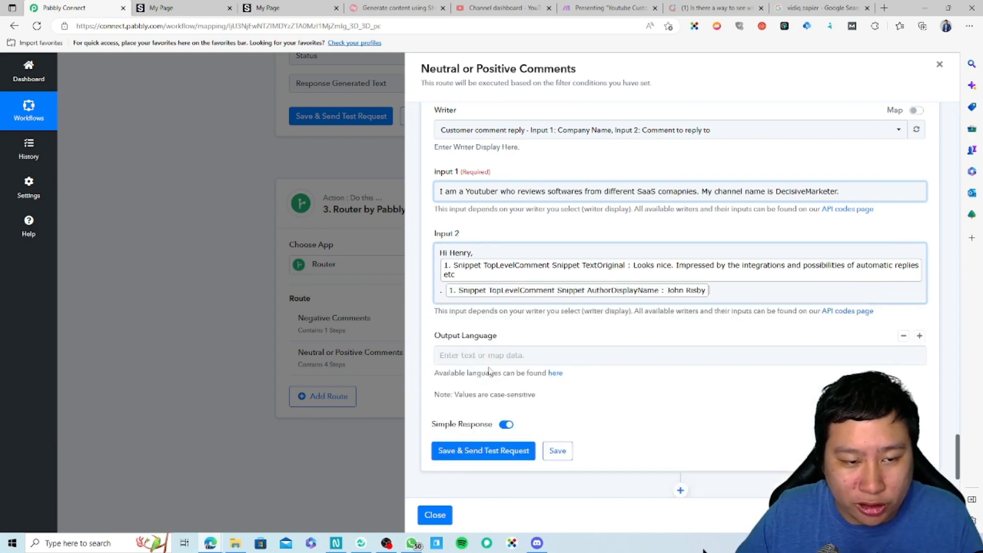
pyautogui.click(424, 313)
# Set the Output Language to English, then save the Shopia action and send a test request
pyautogui.click(441, 360)
pyautogui.write('En')
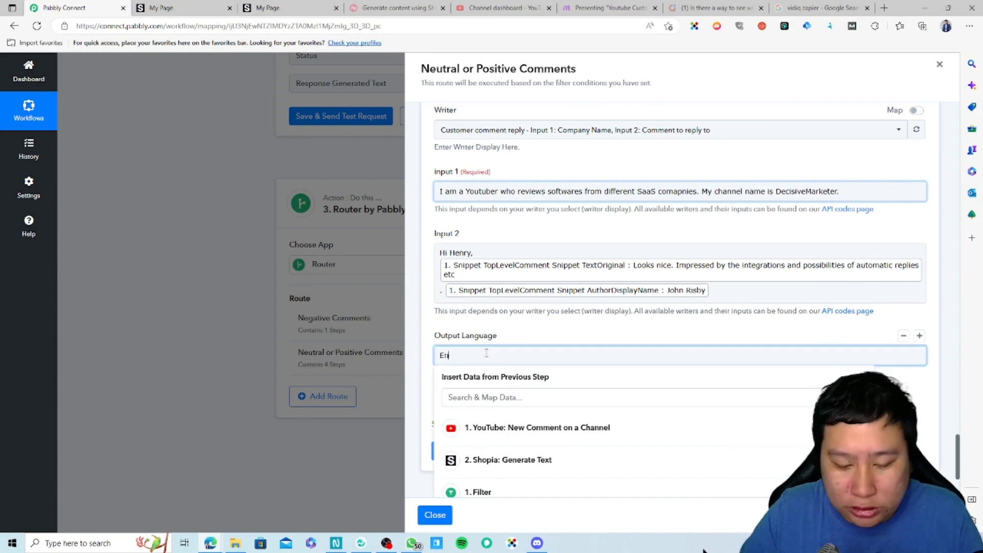
pyautogui.write('glish')
pyautogui.click(426, 340)
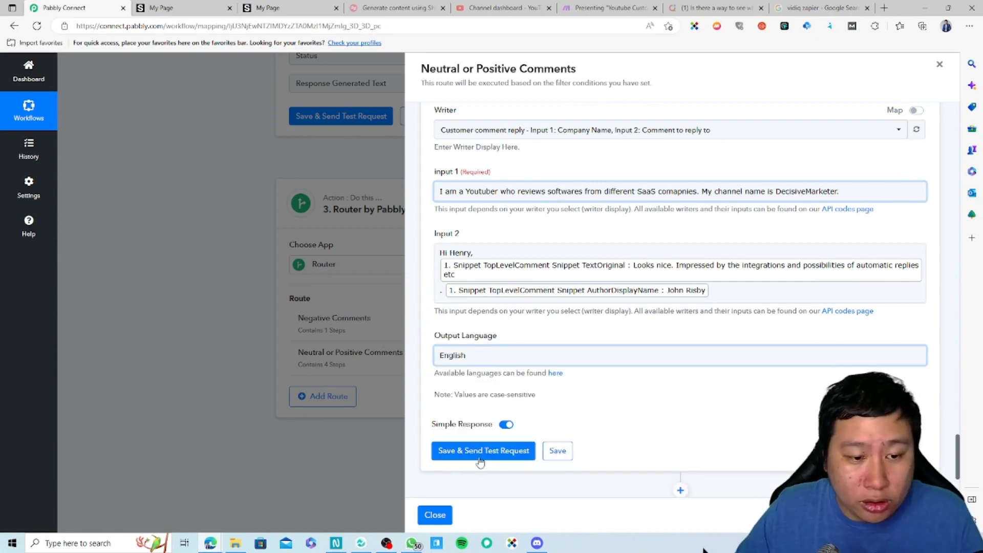
pyautogui.click(478, 454)
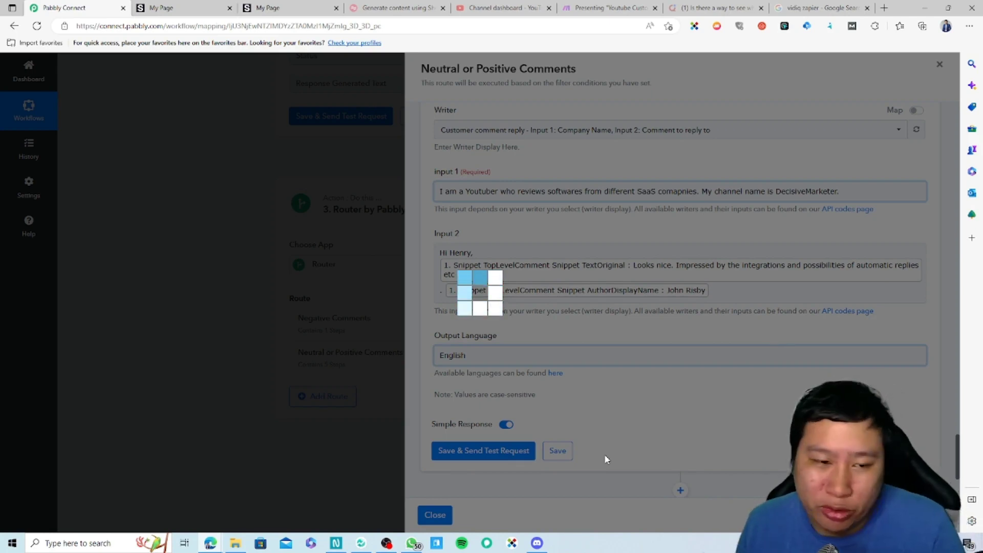
# Enlarge the Response Generated Text field in the received response and read the generated reply against the action's inputs
pyautogui.scroll(-5, 614, 430)
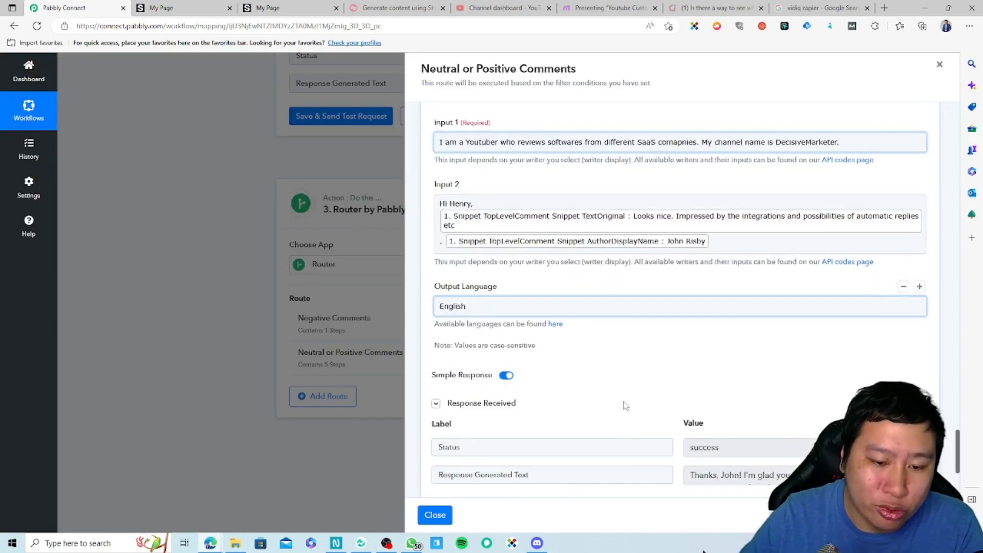
pyautogui.moveTo(920, 295); pyautogui.dragTo(922, 405)
pyautogui.click(822, 335)
pyautogui.moveTo(848, 315); pyautogui.dragTo(745, 288)
pyautogui.click(820, 338)
pyautogui.scroll(2, 821, 331)
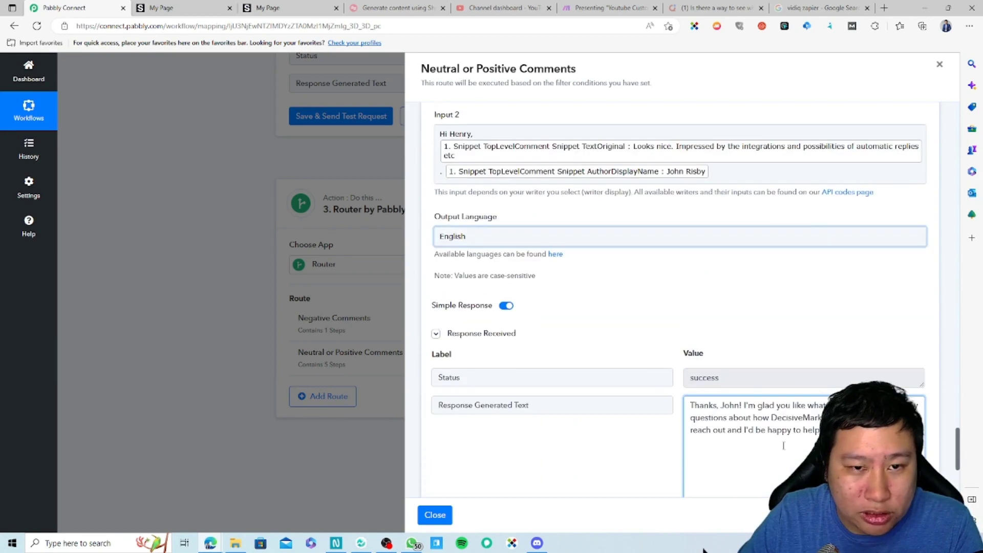
pyautogui.scroll(1, 587, 352)
# Save and send the Shopia test request again, then enlarge the Response Generated Text field to read the new reply
pyautogui.scroll(-5, 518, 329)
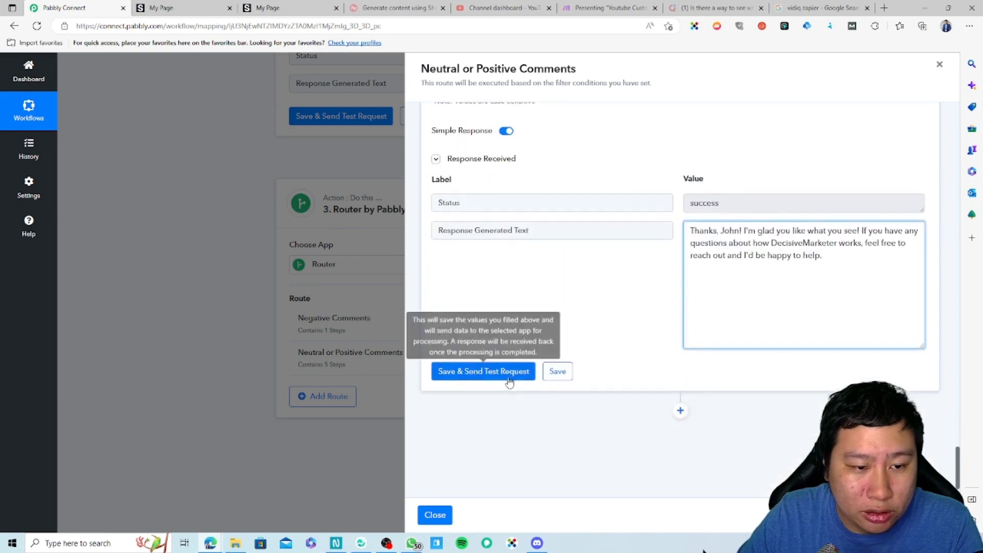
pyautogui.click(483, 368)
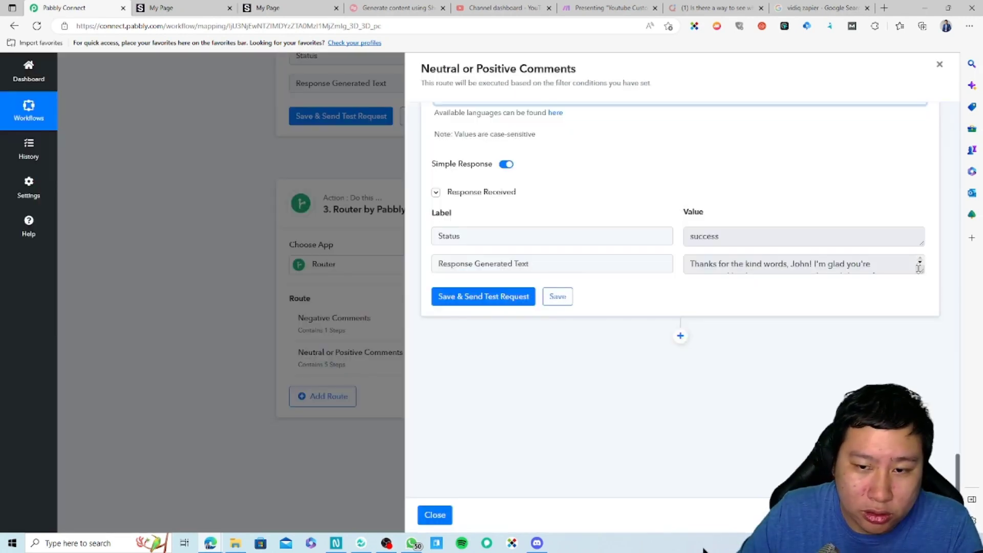
pyautogui.moveTo(919, 267); pyautogui.dragTo(921, 353)
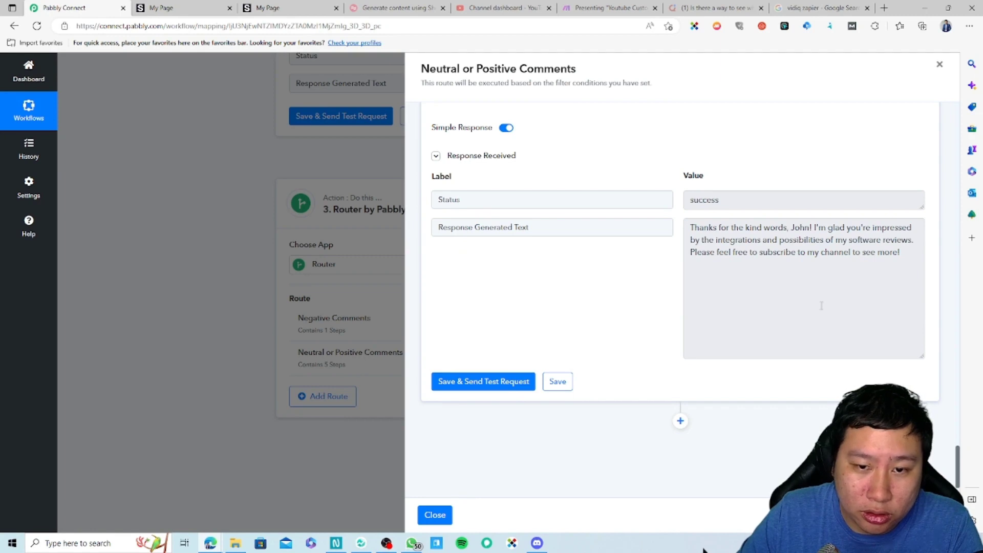
# Review the current reply, request another test response from the Shopia action, and adjust the size of the Response Generated Text field
pyautogui.click(839, 266)
pyautogui.scroll(5, 768, 266)
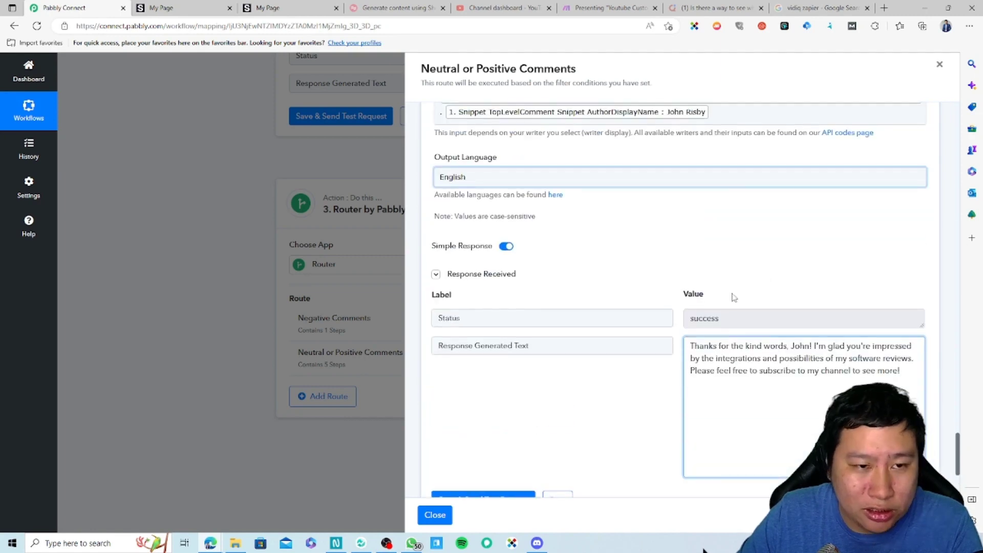
pyautogui.scroll(-3, 727, 311)
pyautogui.scroll(2, 575, 390)
pyautogui.scroll(-5, 564, 384)
pyautogui.click(485, 296)
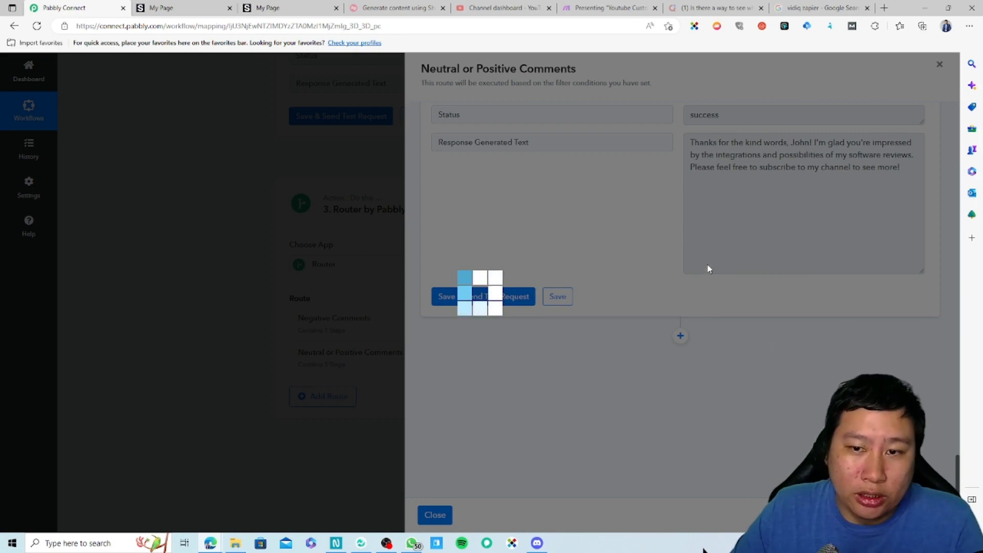
pyautogui.scroll(-2, 902, 269)
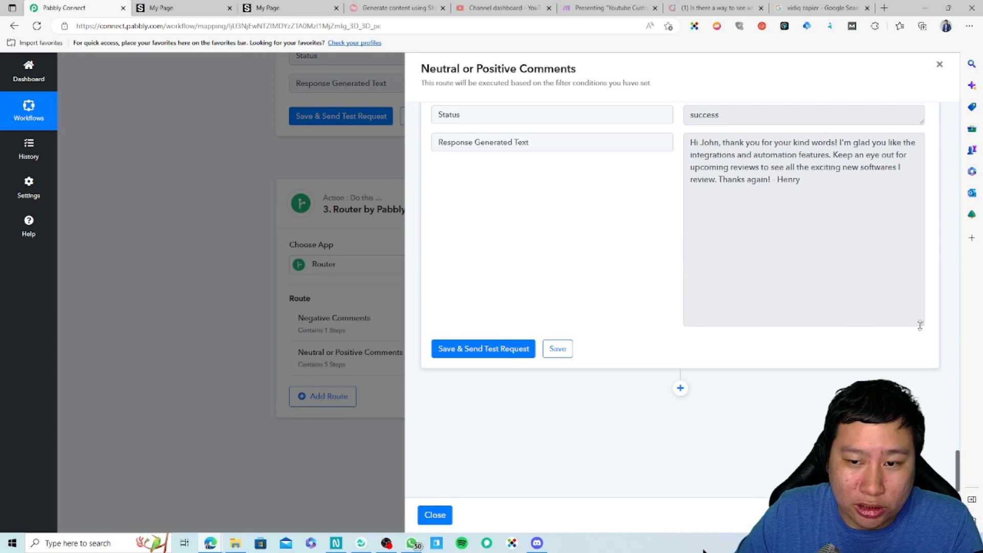
pyautogui.moveTo(920, 324); pyautogui.dragTo(843, 223)
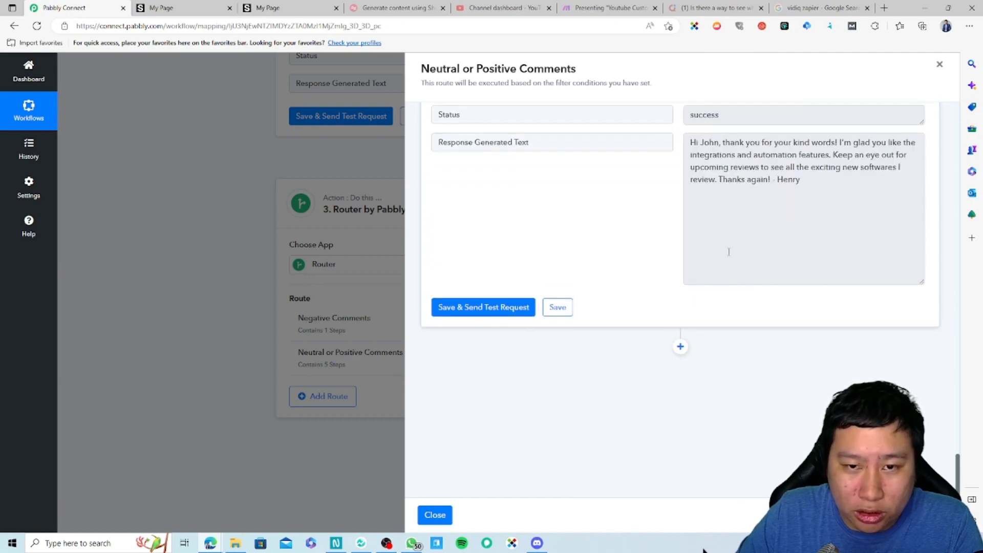
# Read the newly generated reply, checking its greeting, its thanks for the comment, the mention of upcoming reviews and the sign-off
pyautogui.scroll(3, 659, 327)
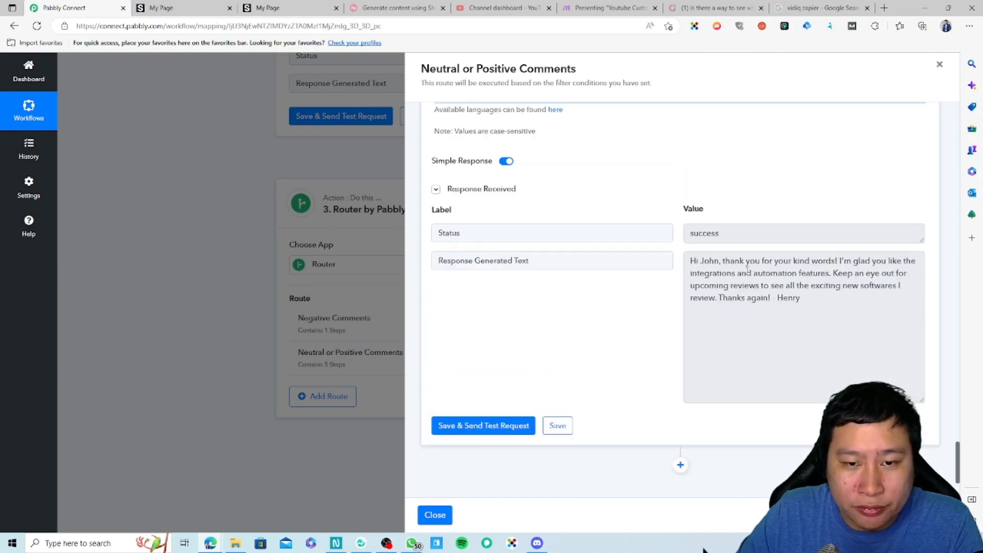
pyautogui.moveTo(692, 261); pyautogui.dragTo(755, 262)
pyautogui.click(786, 257)
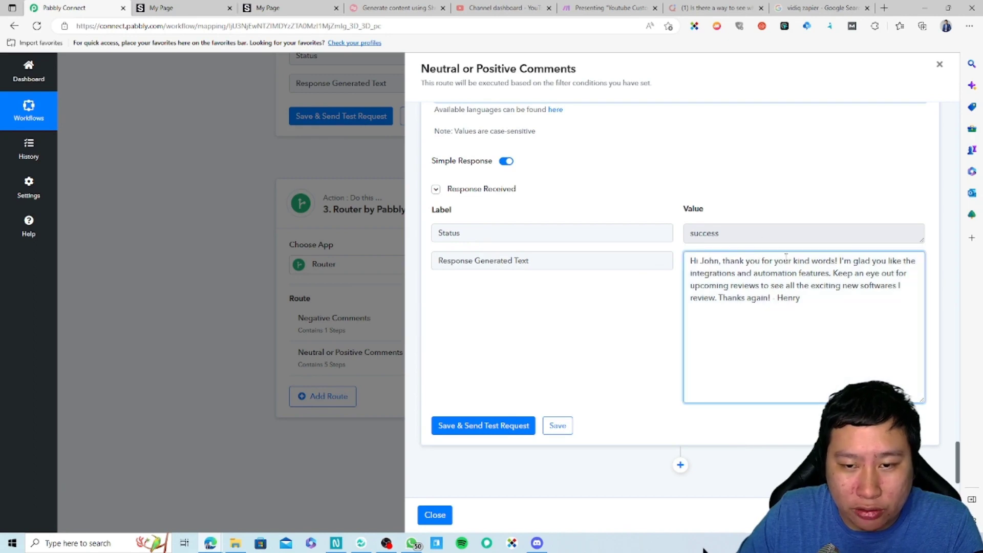
pyautogui.doubleClick(817, 262)
pyautogui.click(727, 305)
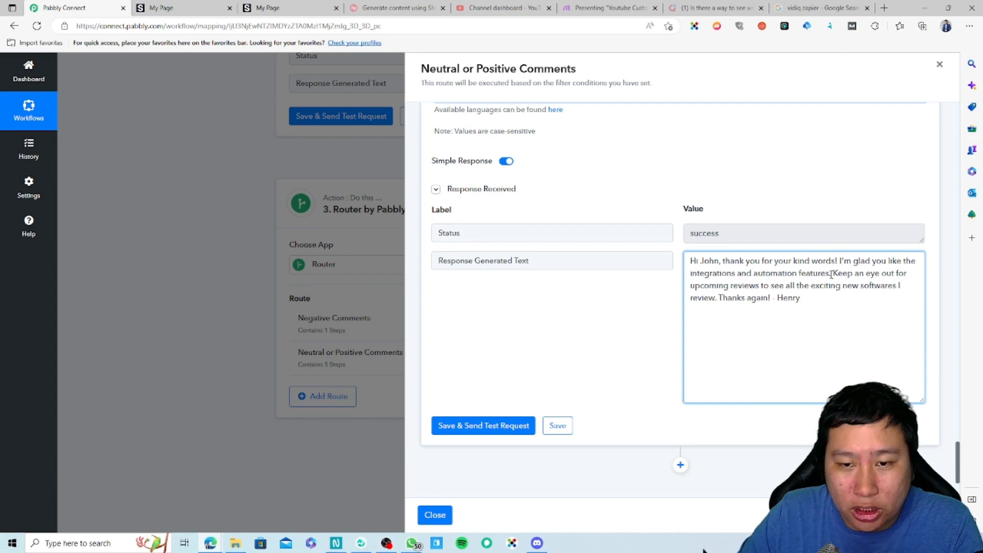
pyautogui.moveTo(690, 285); pyautogui.dragTo(759, 285)
pyautogui.click(775, 291)
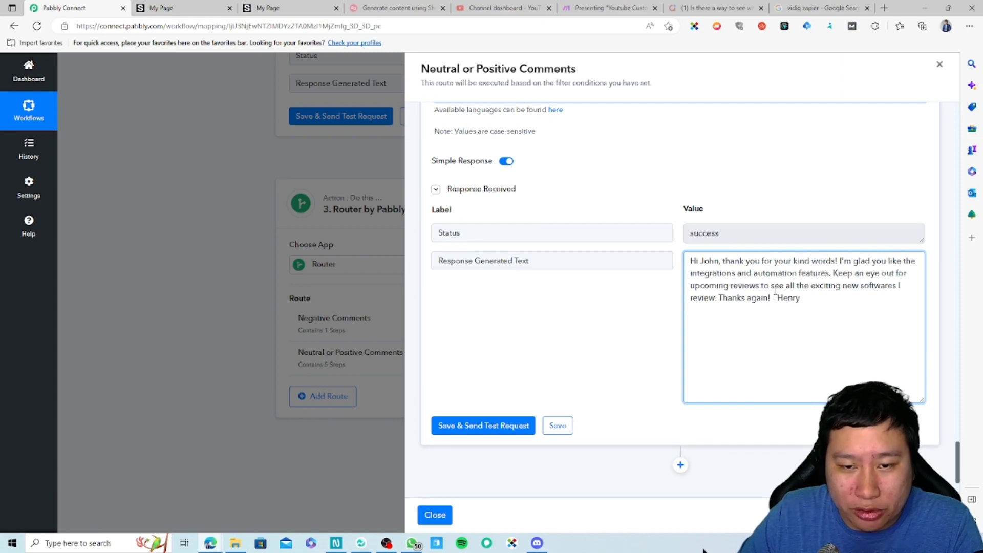
pyautogui.moveTo(812, 286); pyautogui.dragTo(831, 315)
pyautogui.click(825, 308)
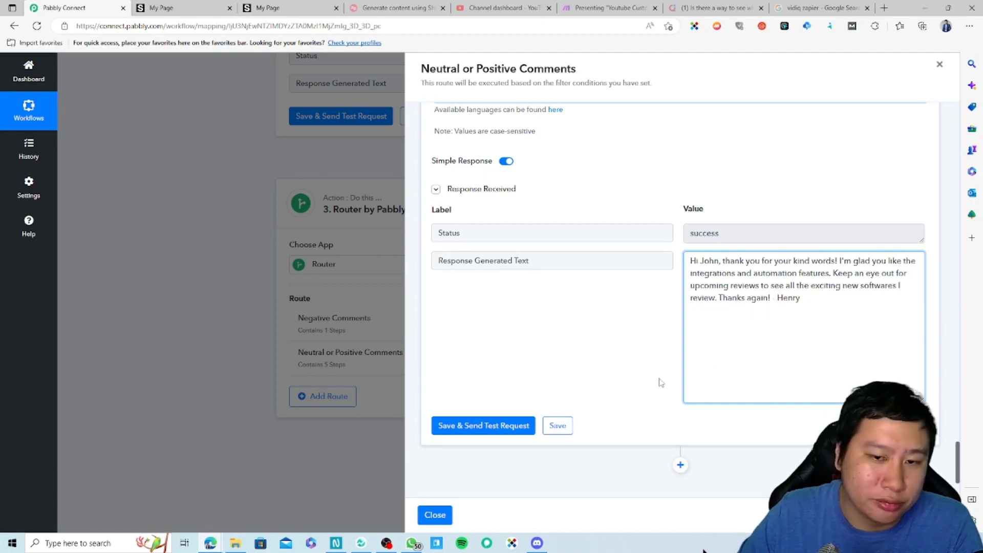
# Add "on" and the mapped Items 0 Snippet Title after the comment text in Input 2, then save and send a test request
pyautogui.scroll(7, 589, 400)
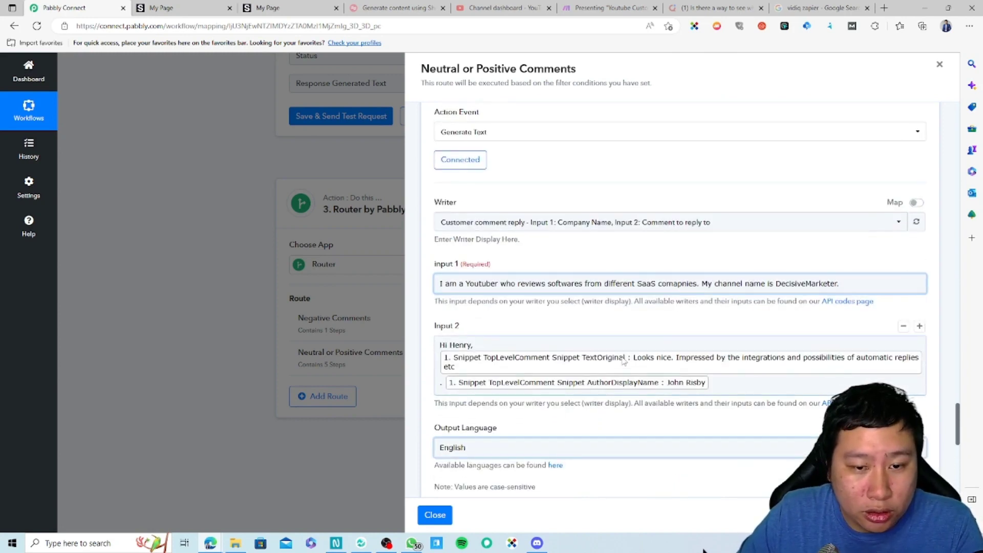
pyautogui.click(514, 373)
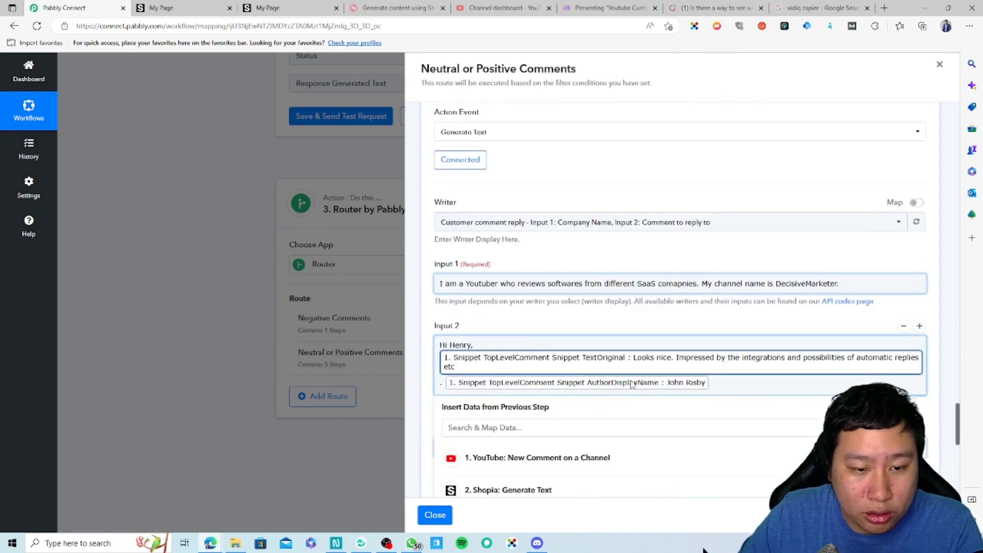
pyautogui.click(441, 383)
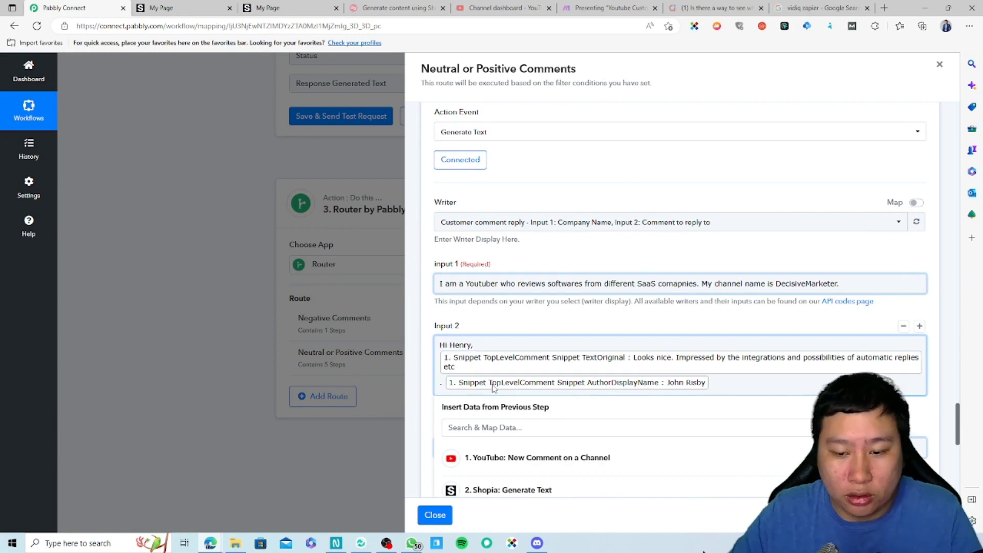
pyautogui.write('on')
pyautogui.scroll(-5, 476, 403)
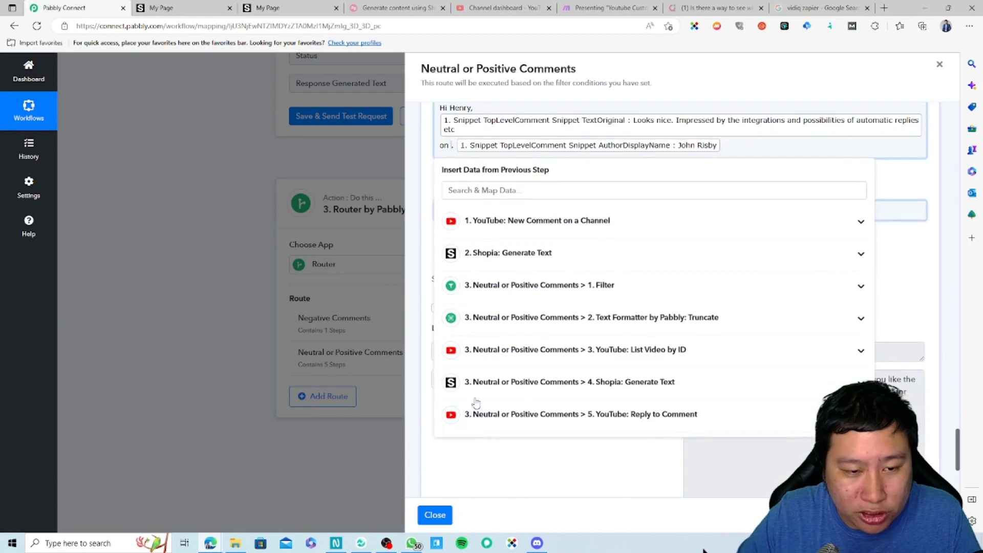
pyautogui.click(622, 351)
pyautogui.scroll(-2, 566, 410)
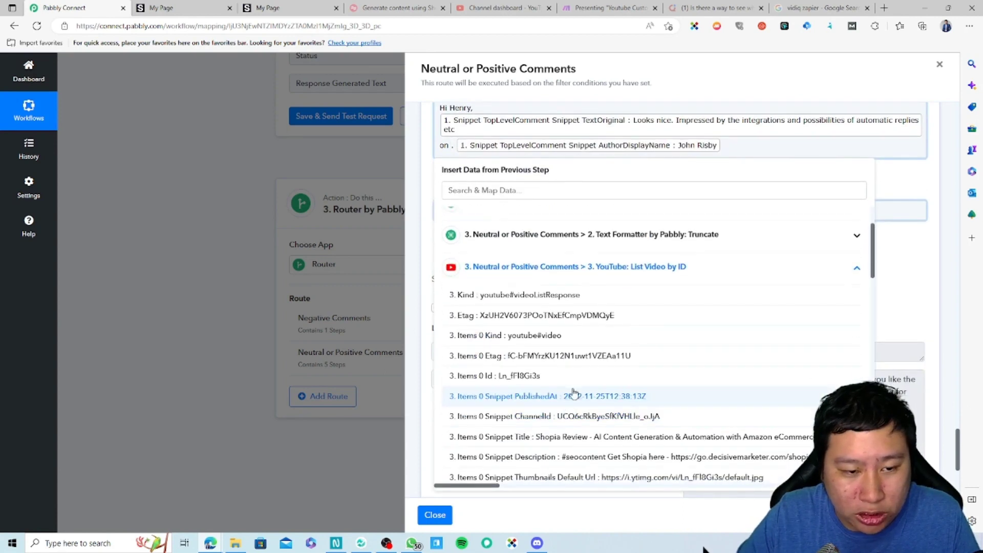
pyautogui.scroll(-1, 574, 393)
pyautogui.click(513, 400)
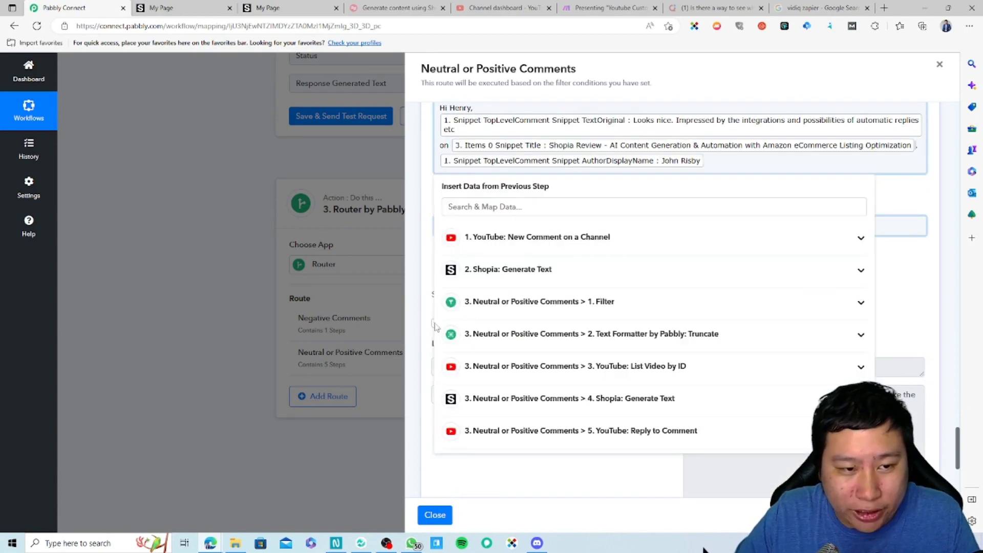
pyautogui.click(422, 305)
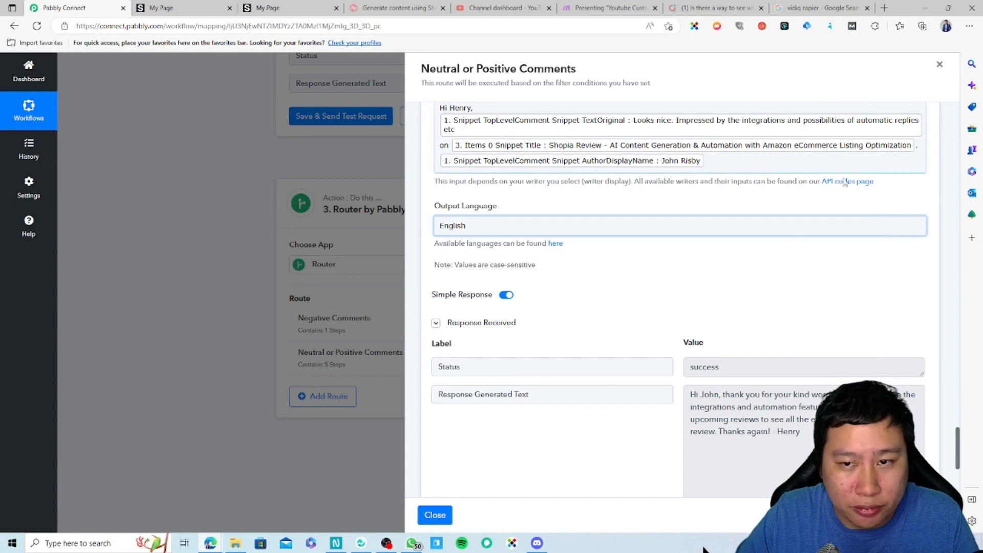
pyautogui.scroll(-2, 427, 338)
pyautogui.click(477, 442)
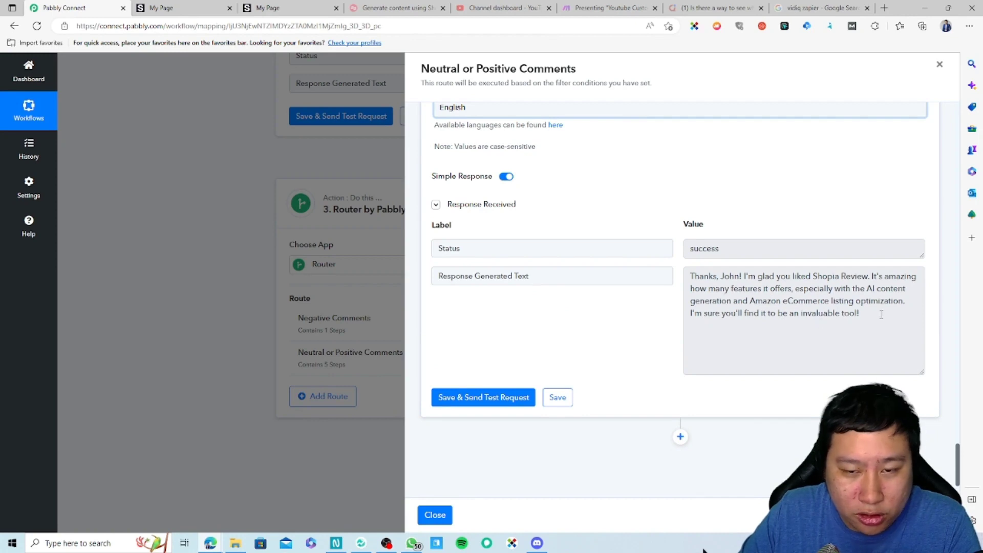
# Collapse the sixth action, Shopia Generate Text, in the Neutral or Positive Comments route
pyautogui.scroll(15, 640, 340)
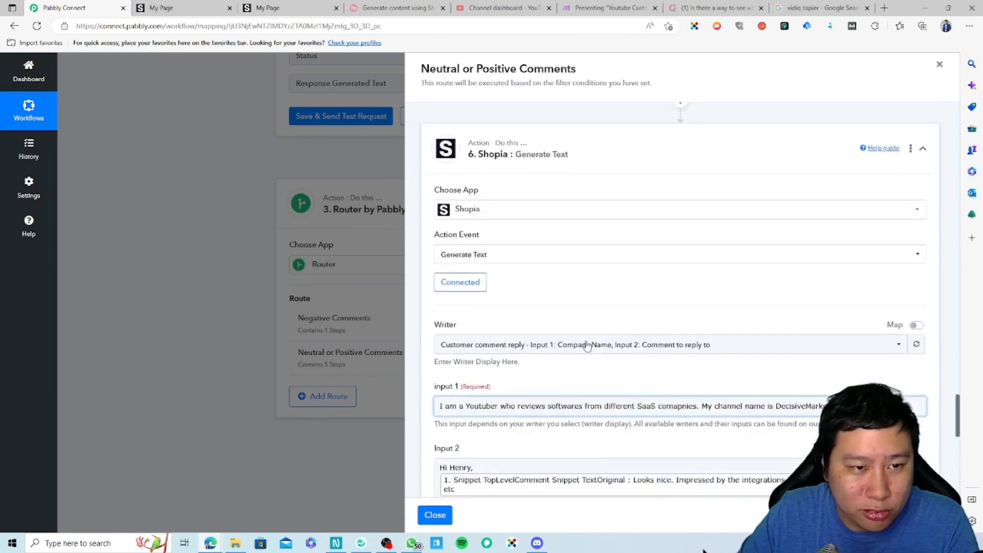
pyautogui.moveTo(652, 316); pyautogui.dragTo(625, 408)
pyautogui.scroll(3, 625, 409)
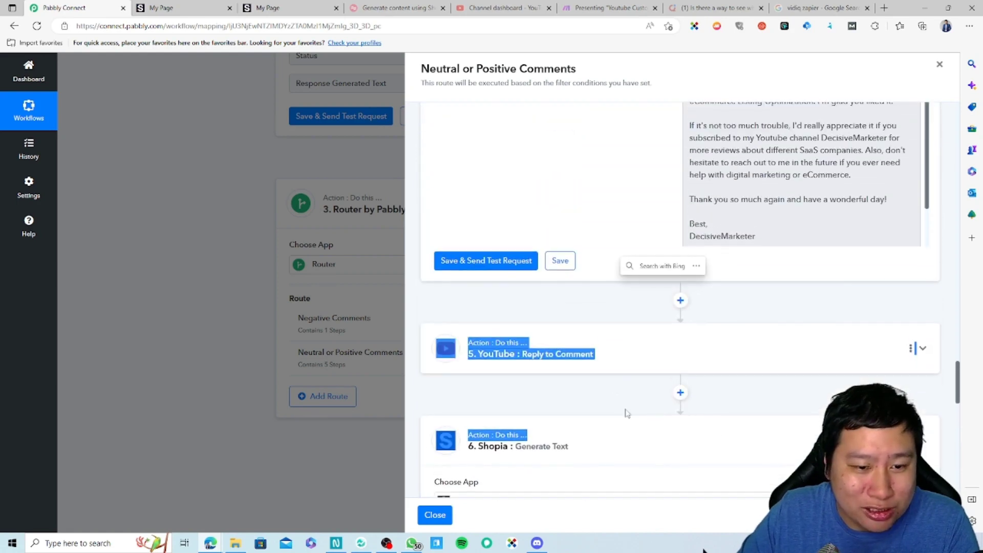
pyautogui.click(923, 442)
pyautogui.moveTo(520, 428); pyautogui.dragTo(581, 411)
pyautogui.click(605, 399)
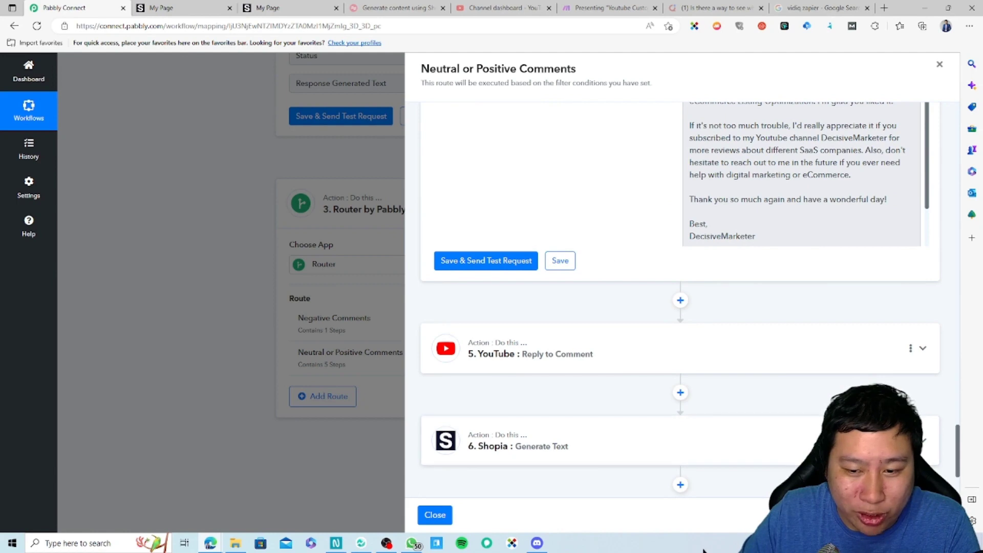
# Delete the fourth action, the Shopia Generate Text step that uses the Email Reply writer, and confirm the deletion
pyautogui.scroll(10, 627, 406)
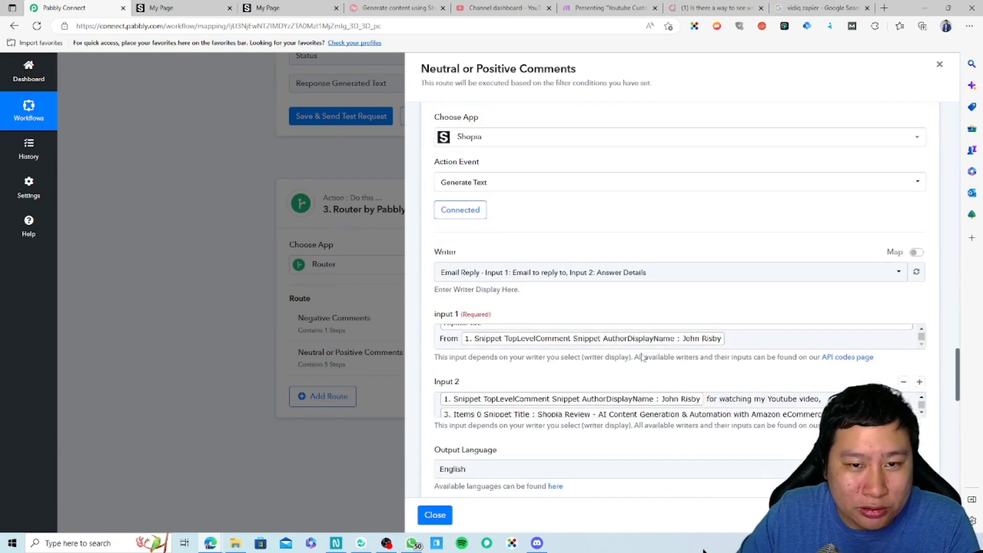
pyautogui.scroll(2, 876, 193)
pyautogui.click(911, 150)
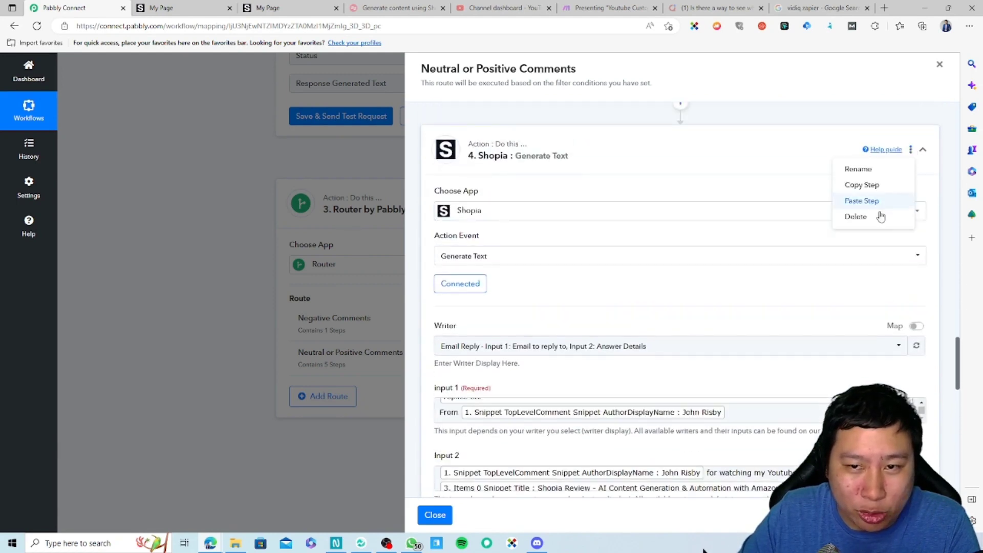
pyautogui.click(862, 218)
pyautogui.click(480, 338)
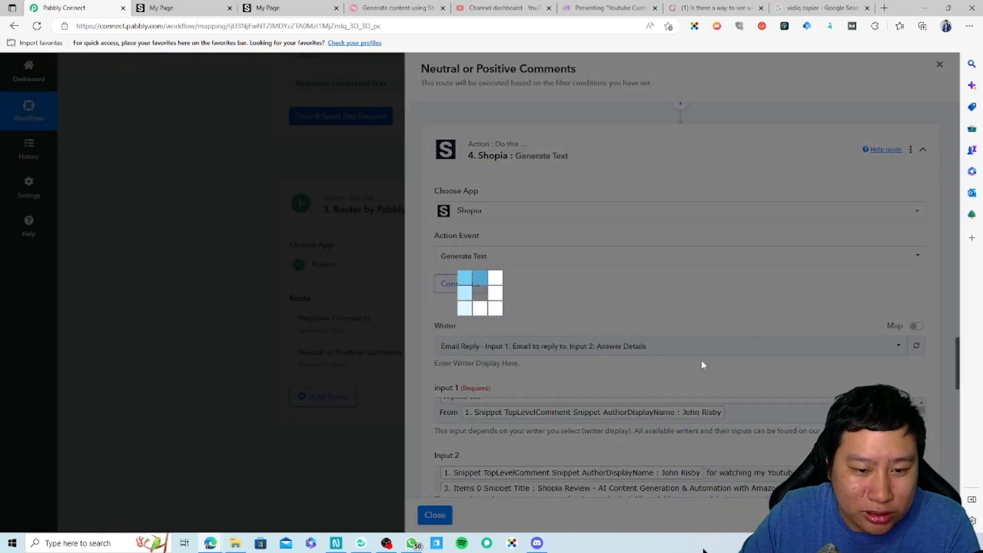
pyautogui.click(477, 338)
# Delete the YouTube Reply to Comment action from the route and confirm the deletion
pyautogui.click(910, 200)
pyautogui.click(846, 267)
pyautogui.click(466, 340)
pyautogui.click(494, 342)
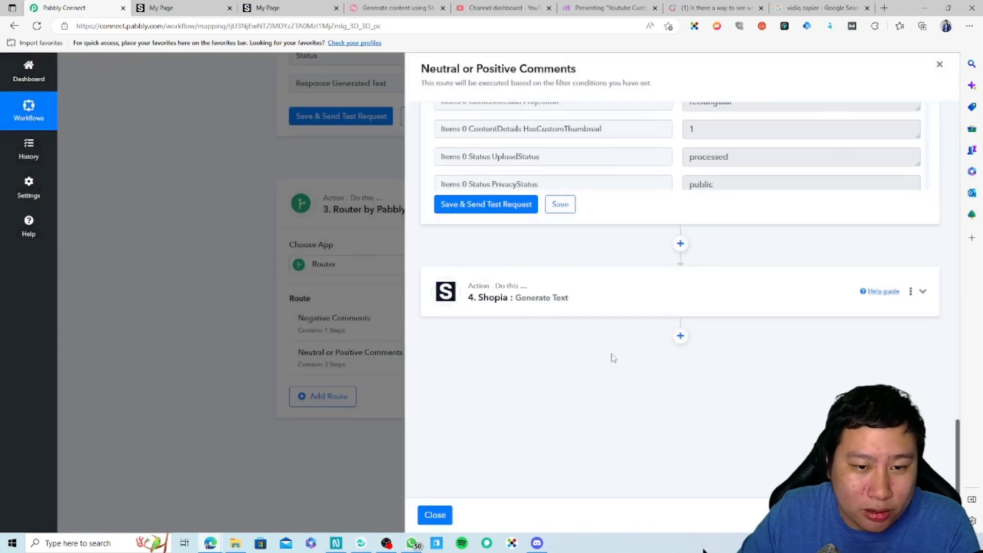
# On Shopia's API codes page, compare the required inputs of the customer comment reply and email reply writers
pyautogui.click(215, 8)
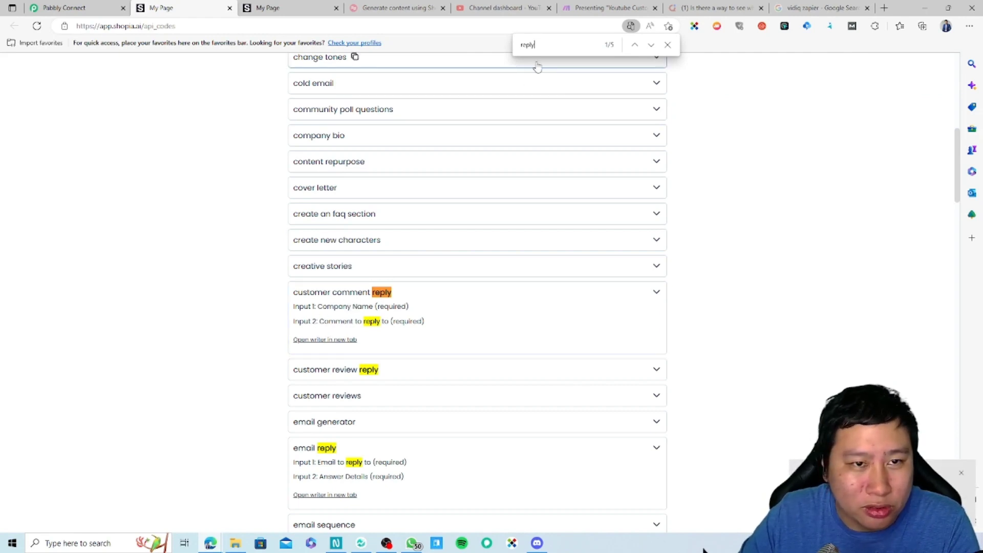
pyautogui.scroll(-2, 362, 420)
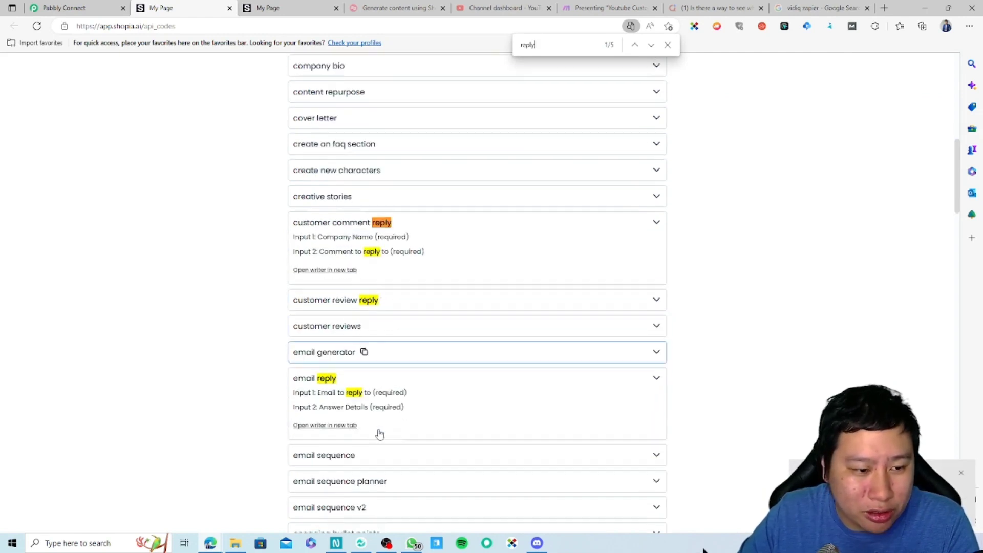
pyautogui.moveTo(318, 393); pyautogui.dragTo(368, 394)
pyautogui.click(333, 401)
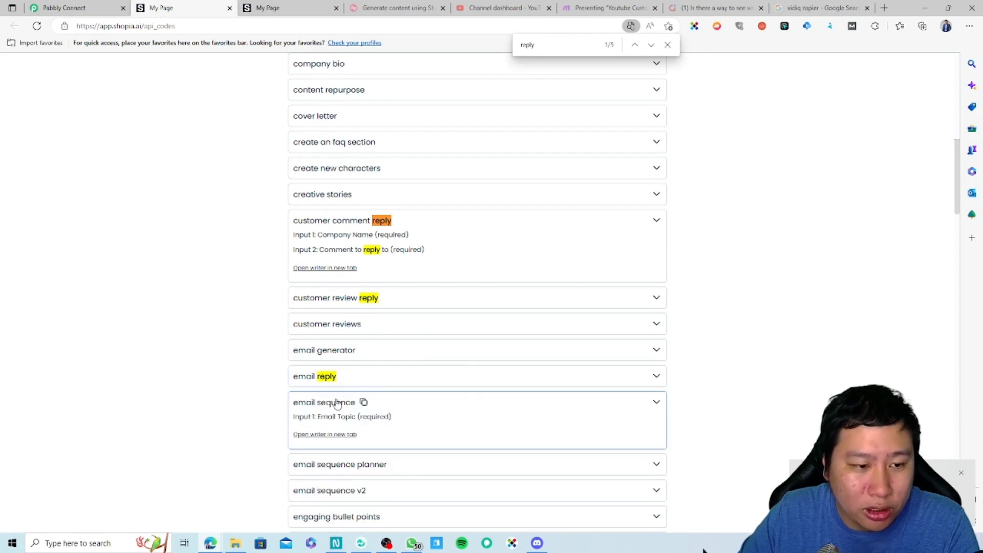
pyautogui.click(345, 376)
pyautogui.moveTo(319, 405); pyautogui.dragTo(368, 406)
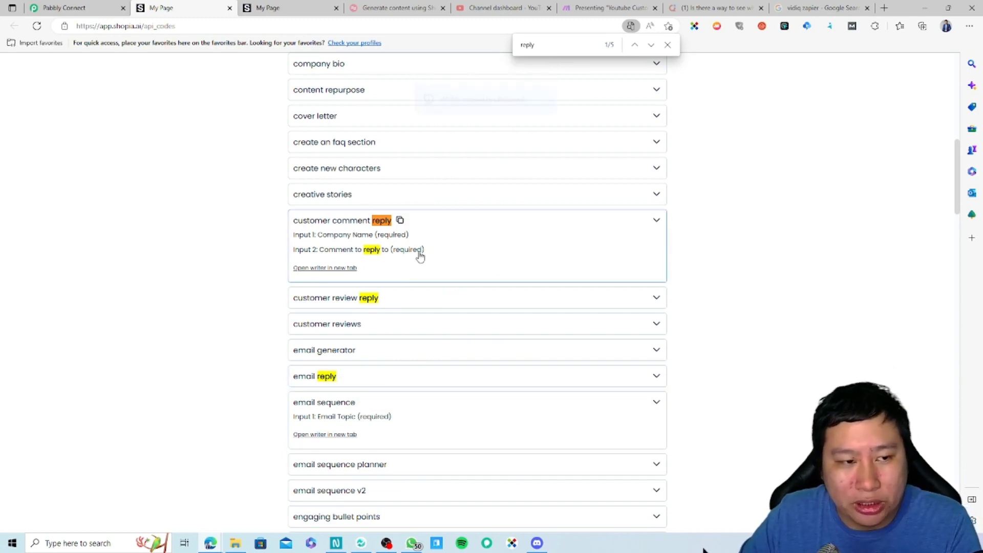
pyautogui.click(416, 373)
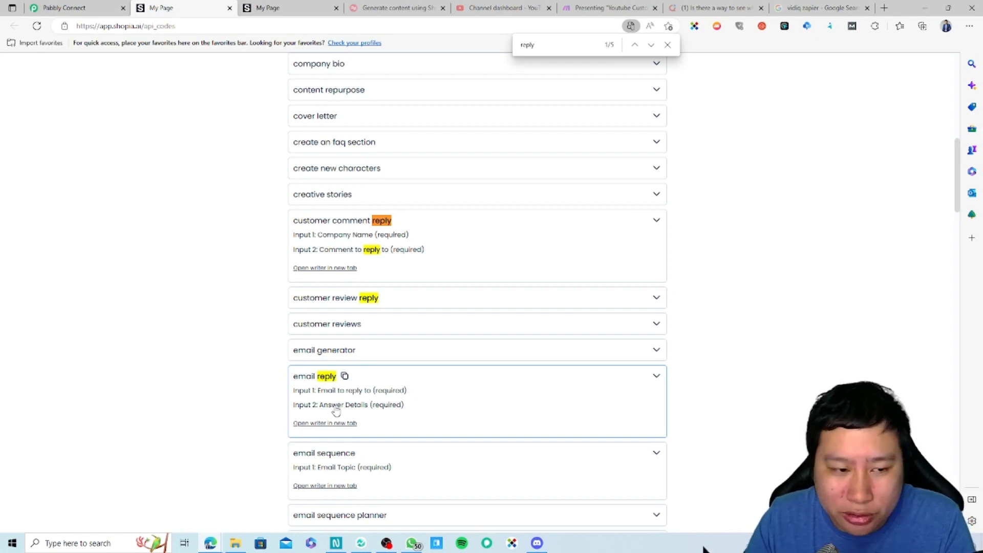
pyautogui.moveTo(322, 410); pyautogui.dragTo(370, 410)
# Return to the Pabbly Connect workflow and expand the remaining Shopia Generate Text action down to its inputs
pyautogui.click(279, 8)
pyautogui.click(144, 7)
pyautogui.click(126, 4)
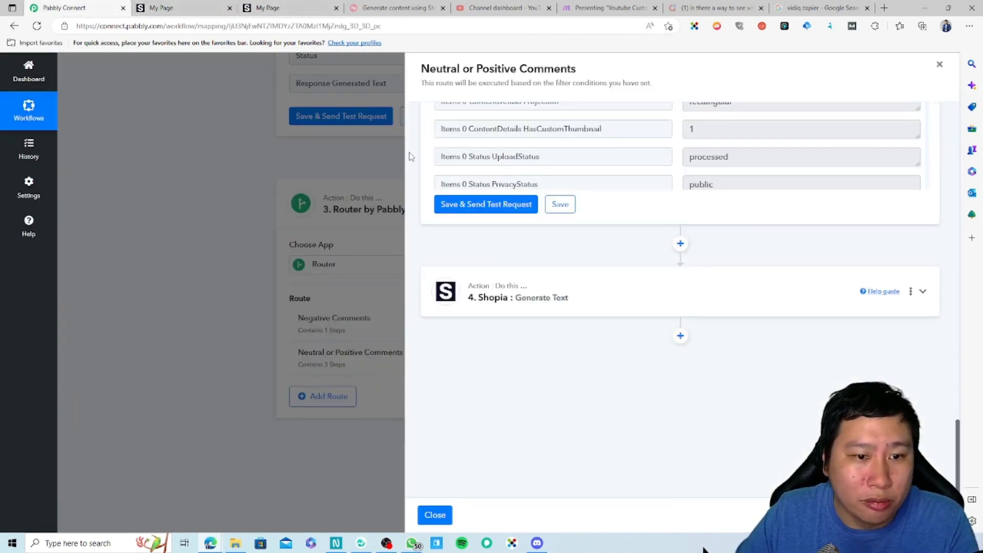
pyautogui.click(632, 280)
pyautogui.scroll(-3, 717, 297)
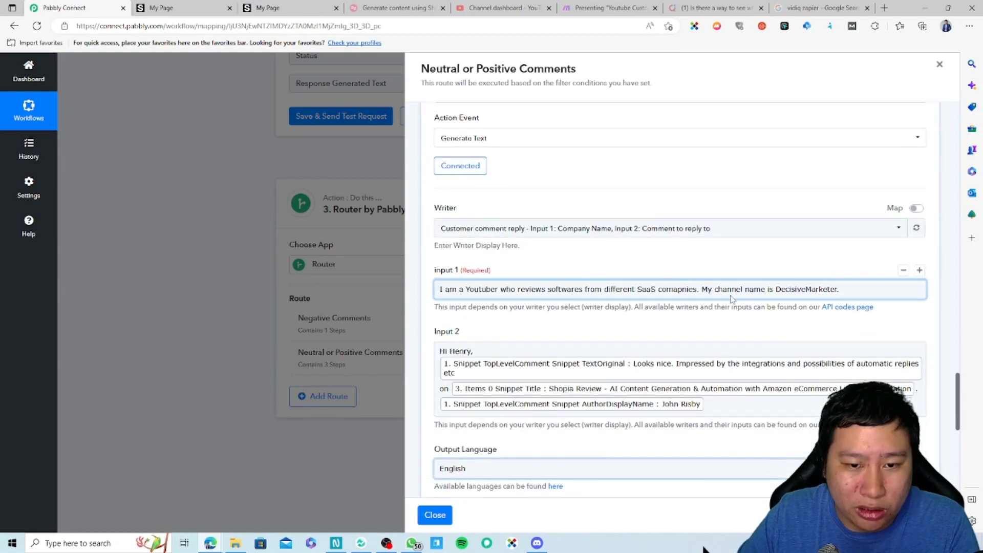
# Extend Input 1 with "Ask", the mapped Snippet TopLevelComment Snippet AuthorDisplayName value and "to check out other videos as well"
pyautogui.click(858, 290)
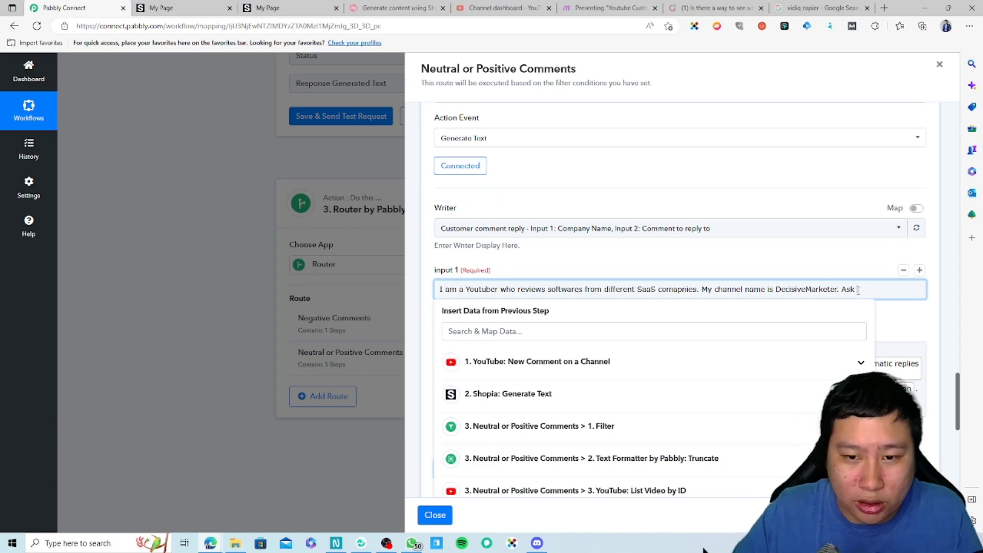
pyautogui.scroll(-2, 434, 327)
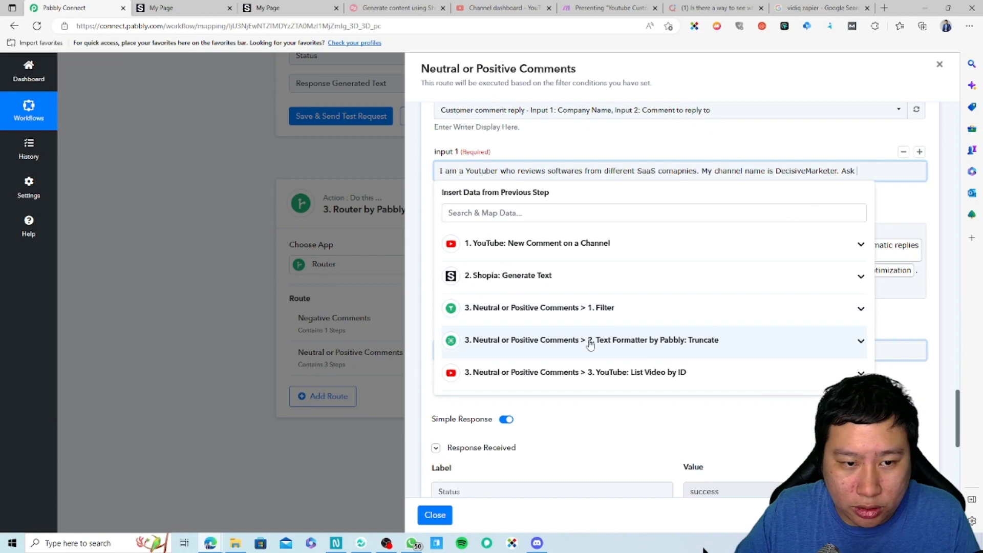
pyautogui.click(581, 245)
pyautogui.scroll(-3, 582, 353)
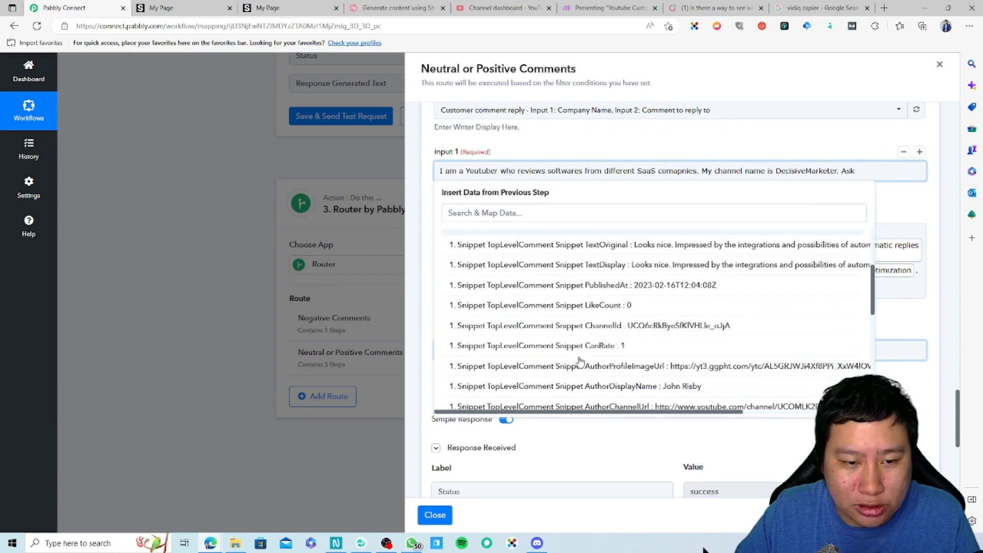
pyautogui.scroll(-2, 580, 361)
pyautogui.click(618, 329)
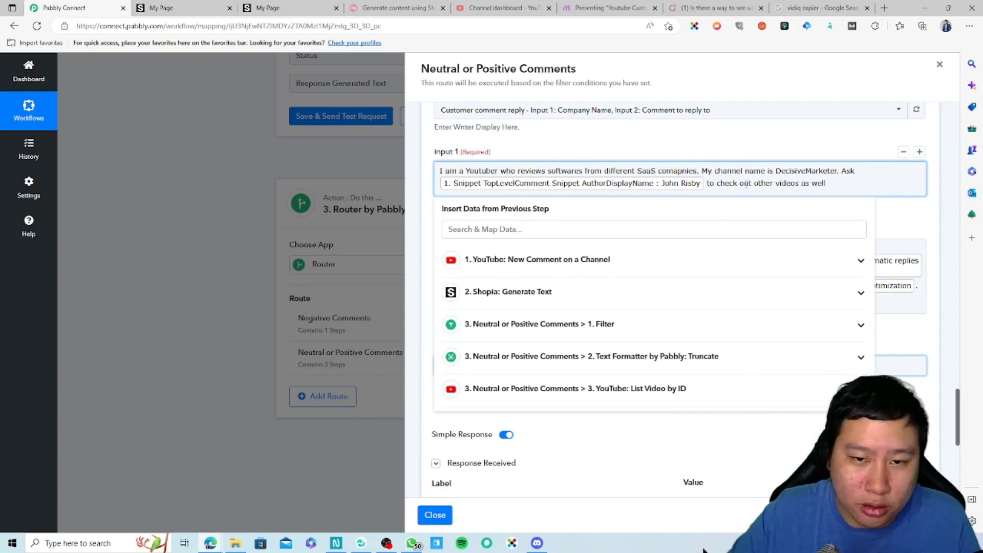
# Save the Shopia Generate Text action, send a test request, and enlarge the response box to read the full generated reply
pyautogui.click(456, 201)
pyautogui.scroll(-4, 443, 450)
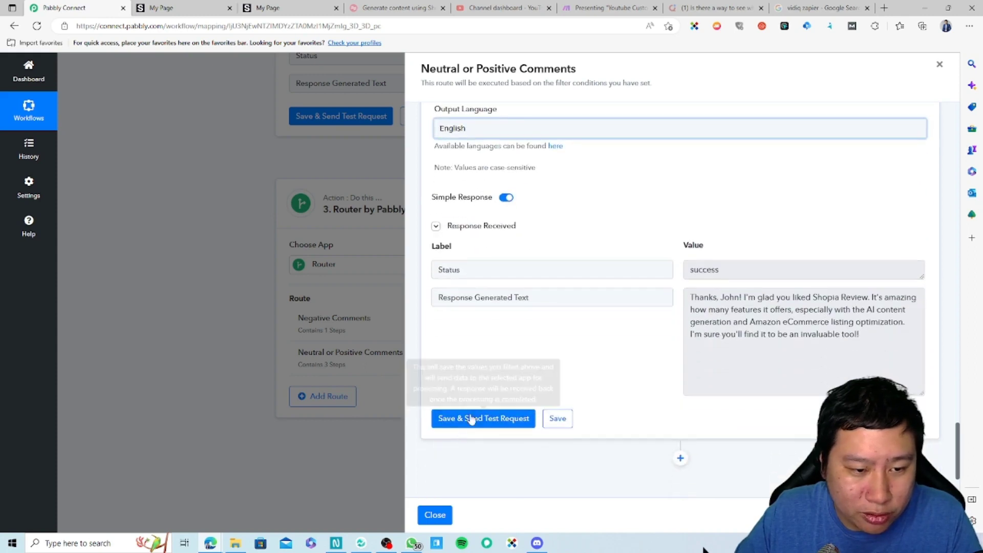
pyautogui.click(469, 418)
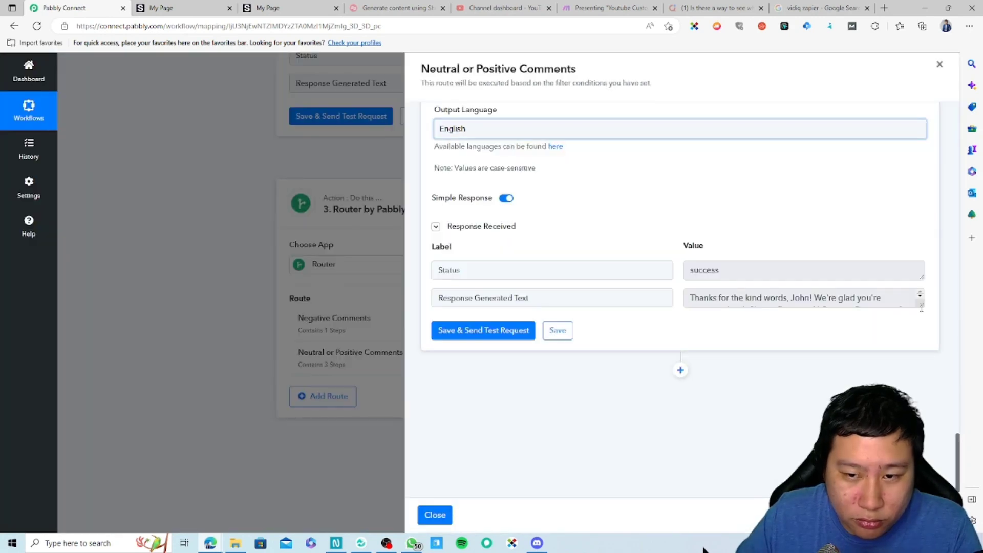
pyautogui.moveTo(921, 306); pyautogui.dragTo(926, 413)
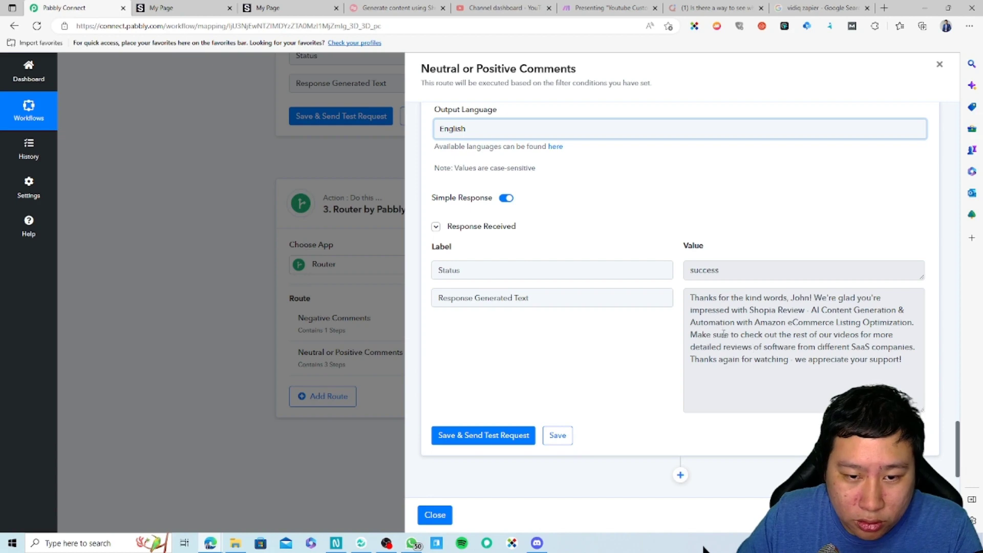
pyautogui.scroll(2, 774, 359)
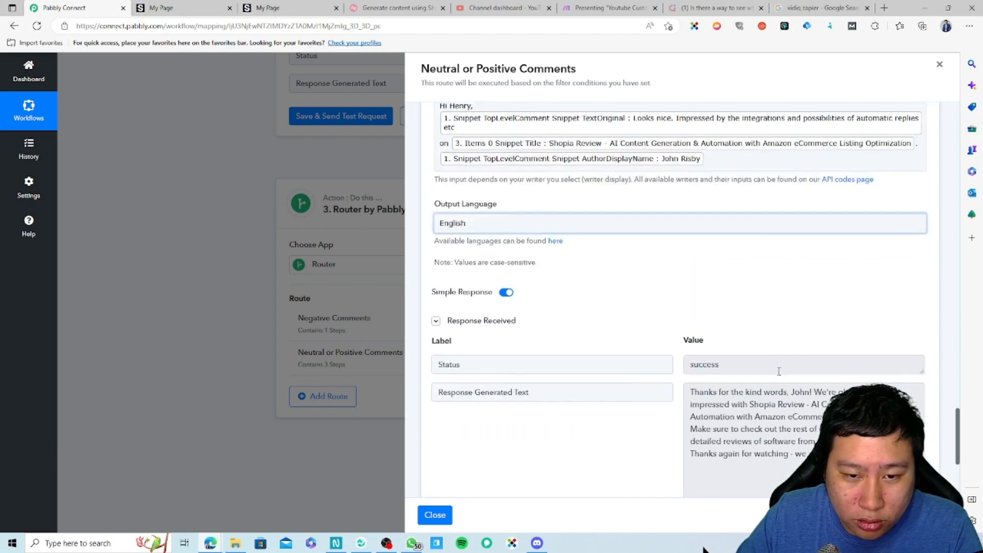
pyautogui.scroll(-2, 768, 385)
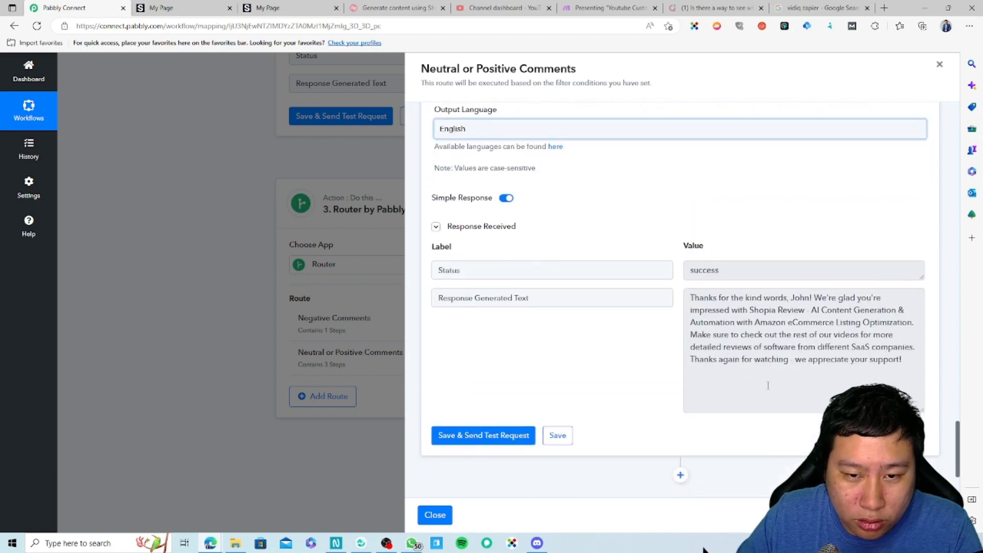
# Insert "my" before "other videos" in Input 1 of the Shopia Generate Text action
pyautogui.scroll(3, 768, 386)
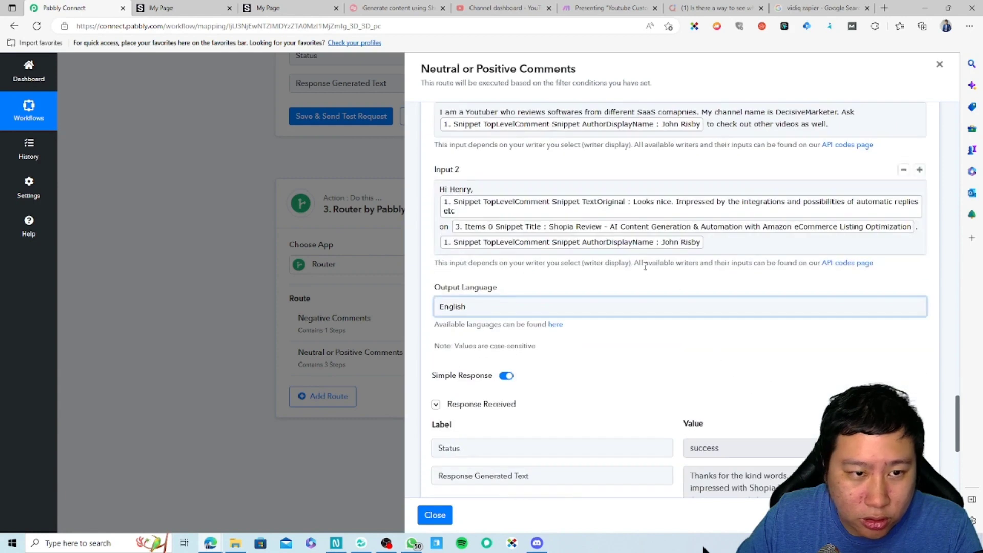
pyautogui.scroll(1, 646, 266)
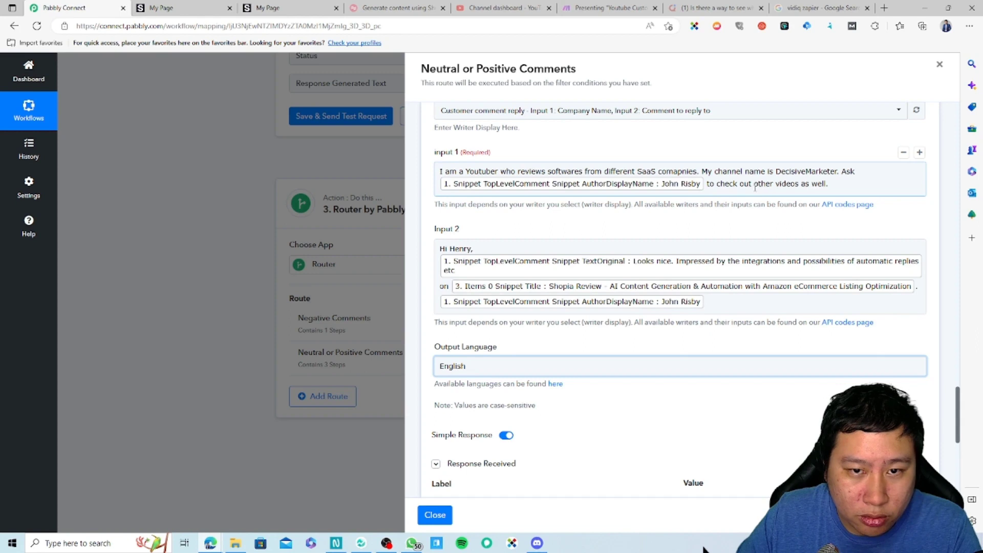
pyautogui.click(755, 185)
pyautogui.write('my')
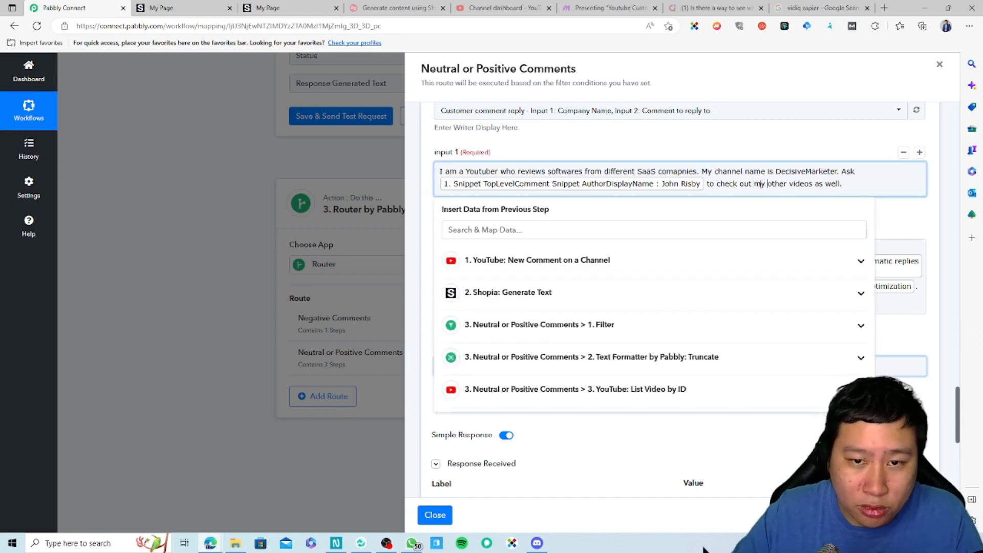
pyautogui.click(945, 195)
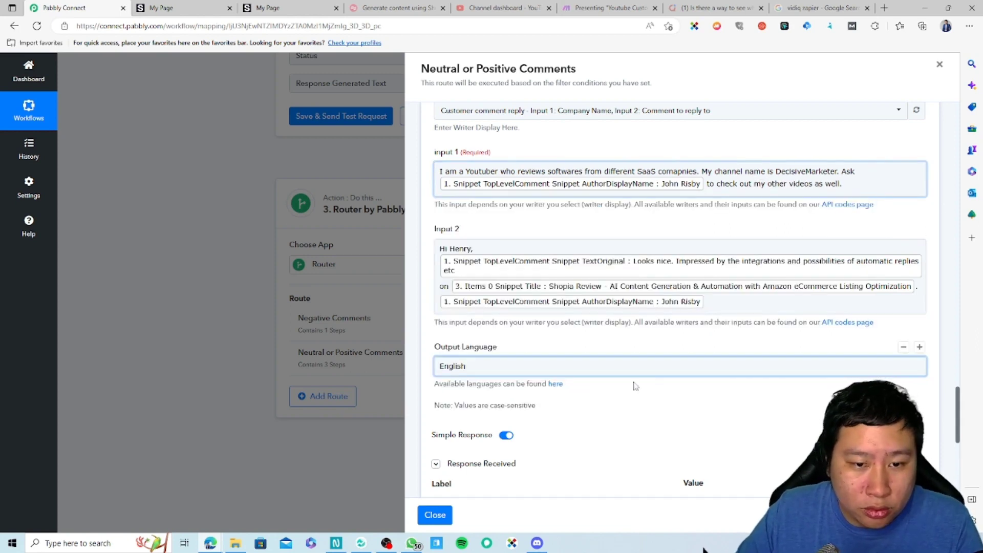
# Save and test the Shopia action with the revised Input 1, and enlarge the response box to show the whole generated text
pyautogui.scroll(-2, 588, 389)
pyautogui.scroll(-3, 575, 416)
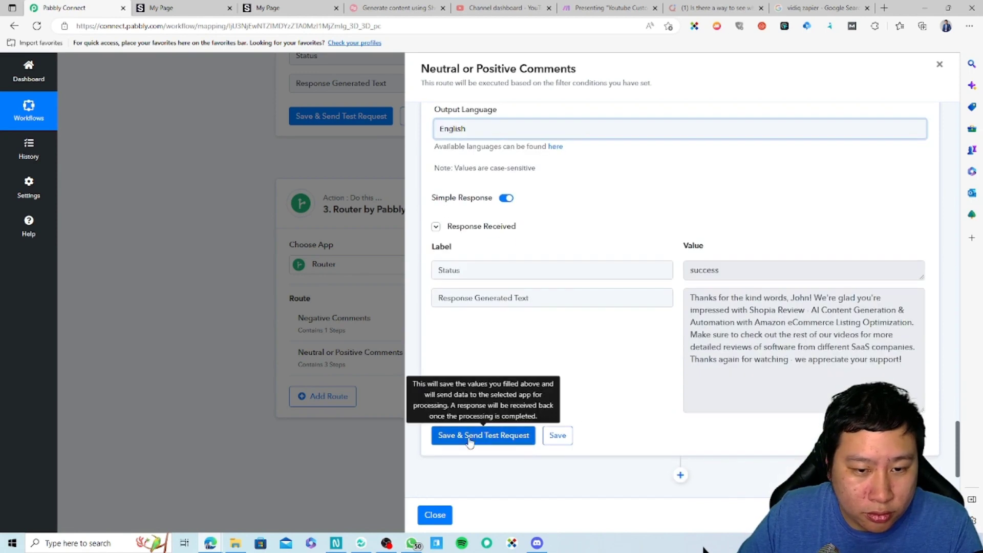
pyautogui.click(484, 431)
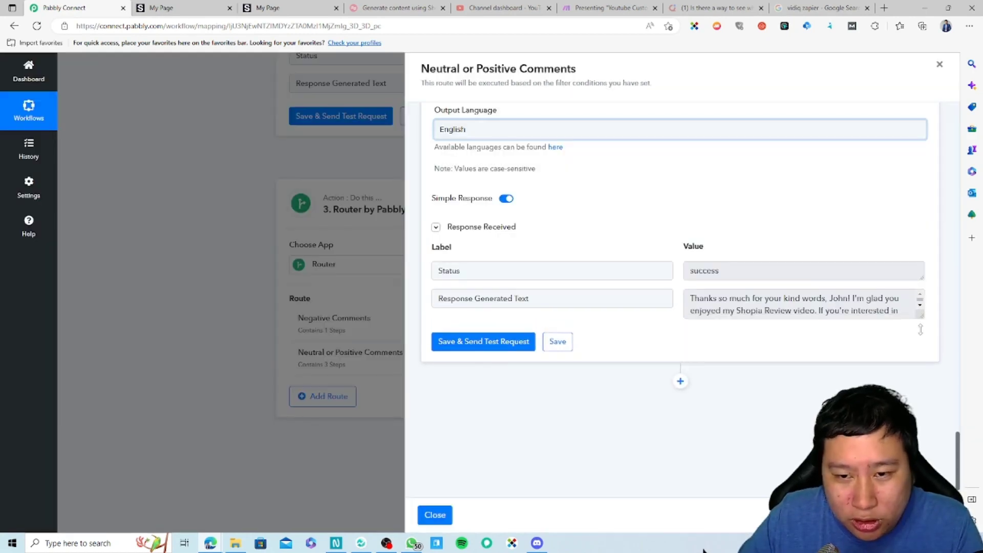
pyautogui.moveTo(921, 329); pyautogui.dragTo(920, 374)
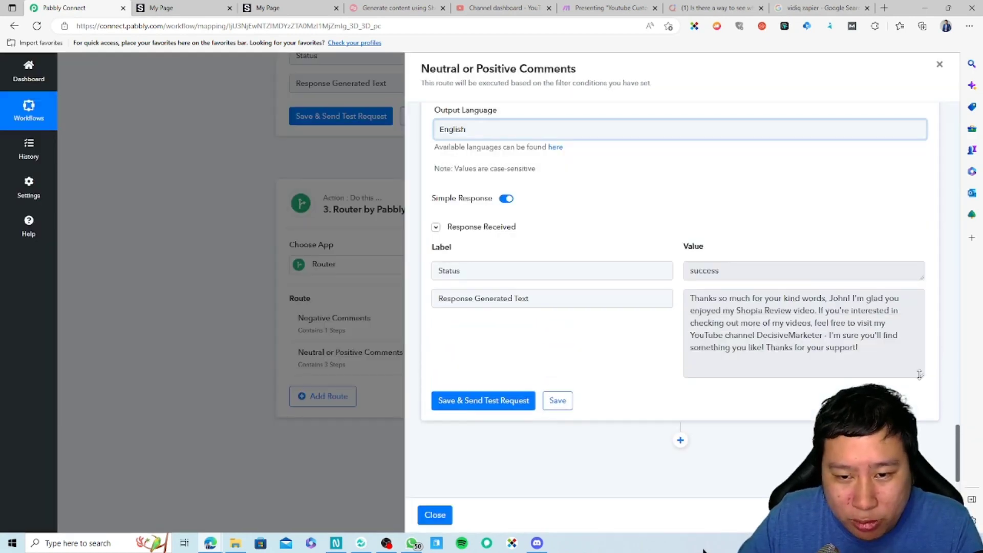
# Compare the wording of Input 1 with the generated reply text returned by the Shopia test
pyautogui.scroll(5, 647, 301)
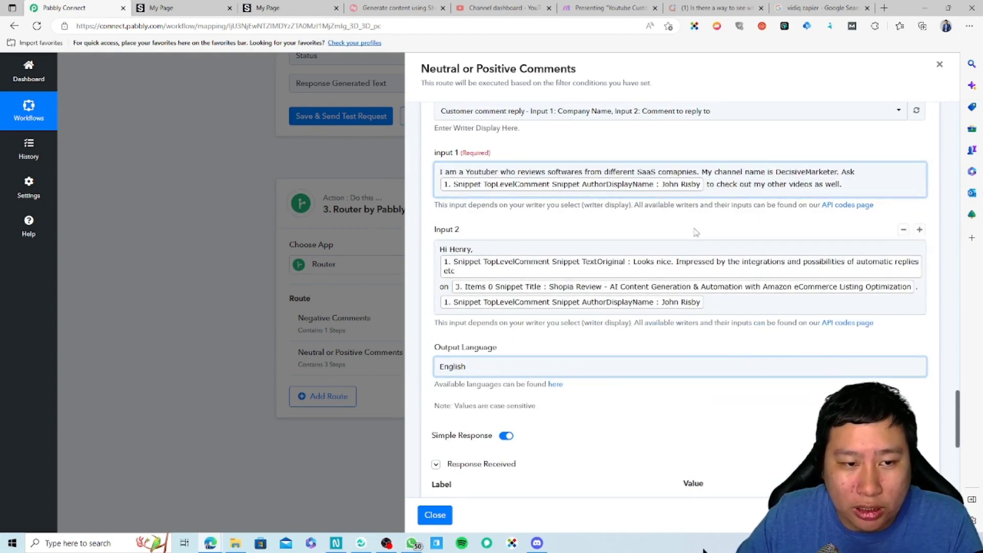
pyautogui.scroll(-1, 691, 256)
pyautogui.scroll(2, 684, 281)
pyautogui.click(636, 232)
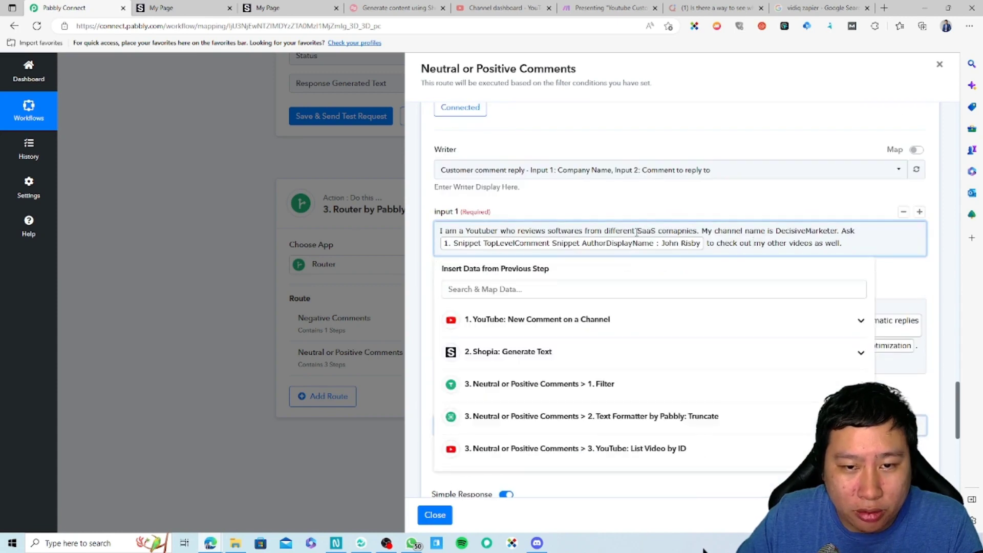
pyautogui.moveTo(632, 226); pyautogui.dragTo(763, 229)
pyautogui.click(804, 245)
pyautogui.click(931, 304)
pyautogui.scroll(-5, 930, 304)
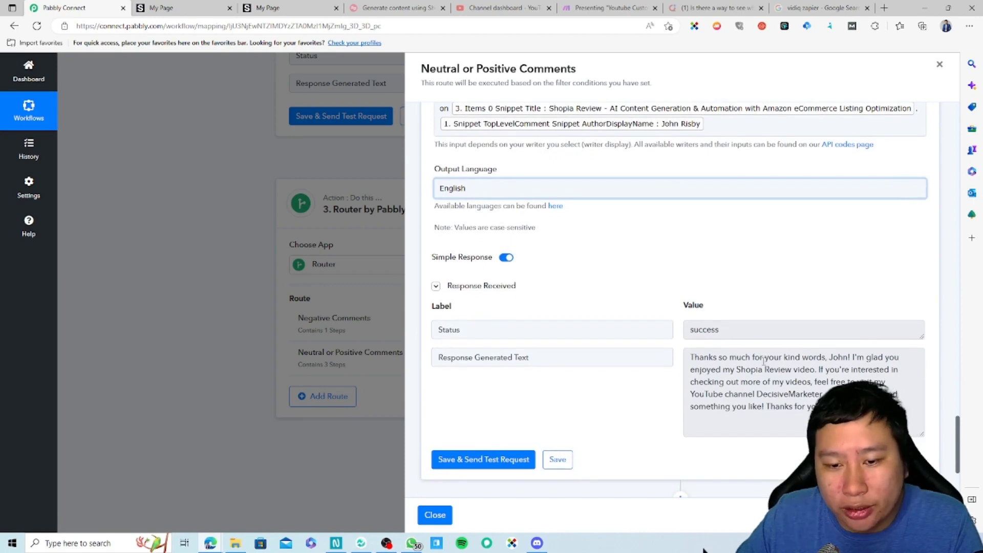
pyautogui.moveTo(685, 353); pyautogui.dragTo(870, 410)
pyautogui.click(870, 409)
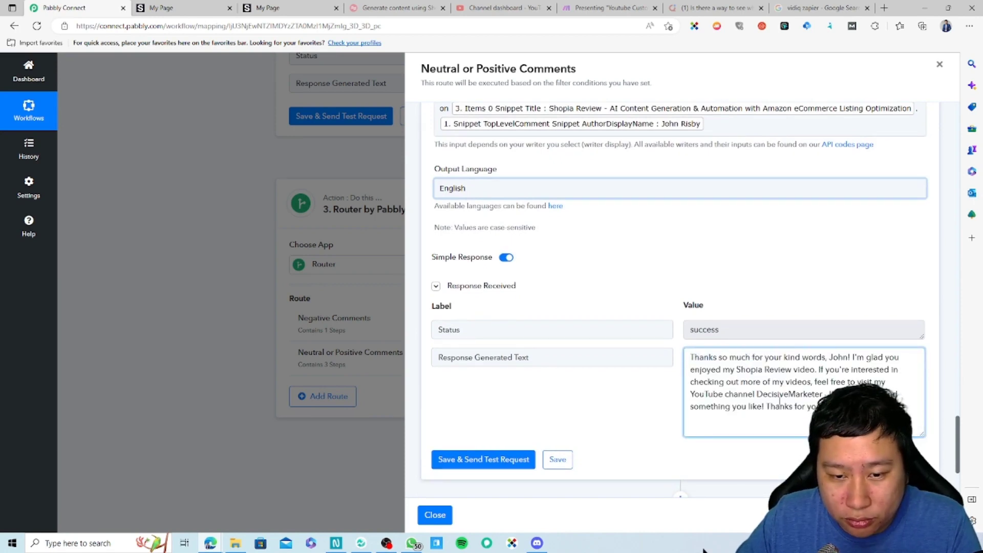
pyautogui.moveTo(724, 369); pyautogui.dragTo(855, 407)
pyautogui.click(856, 407)
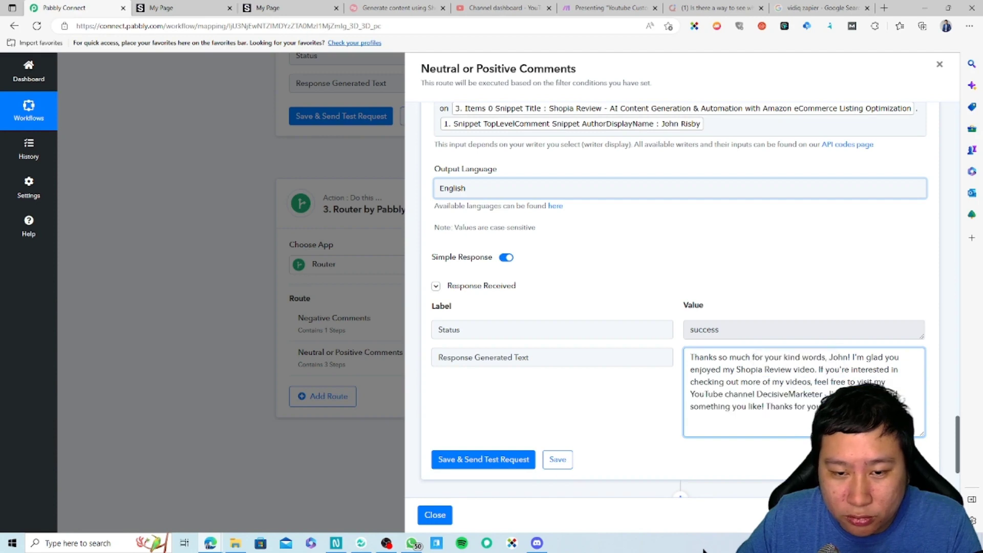
# Review Input 1 part by part: the YouTuber introduction, the channel name and the request to check out other videos
pyautogui.scroll(5, 641, 325)
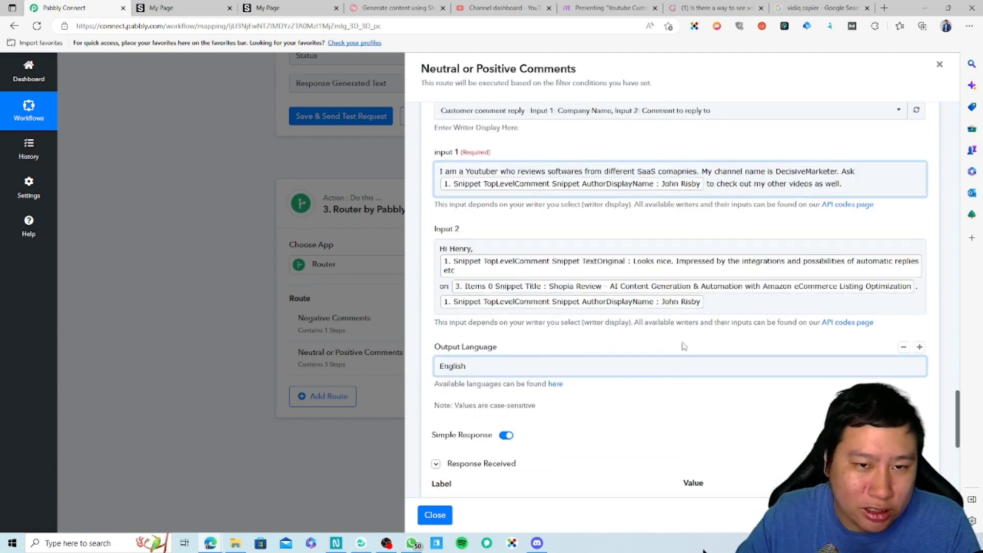
pyautogui.scroll(-7, 660, 403)
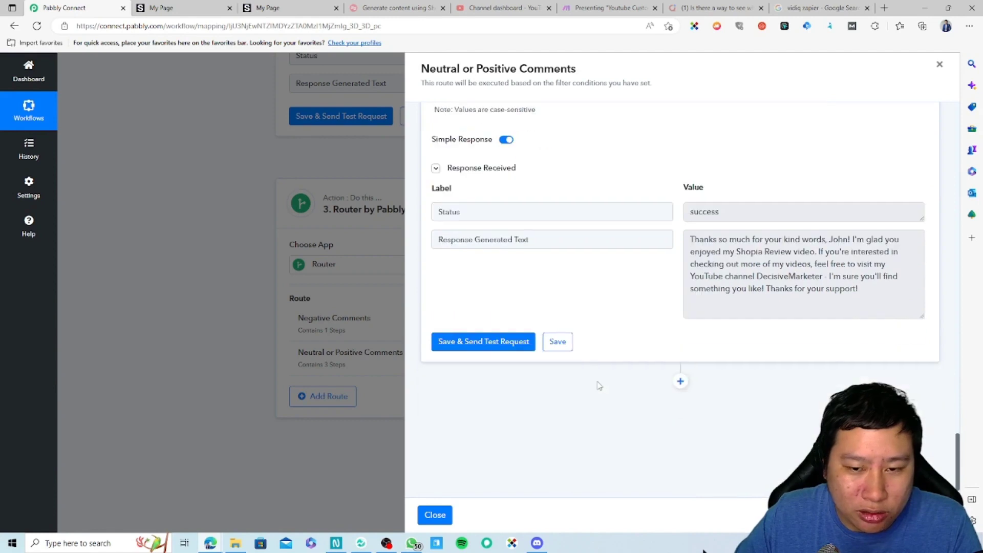
pyautogui.scroll(7, 600, 385)
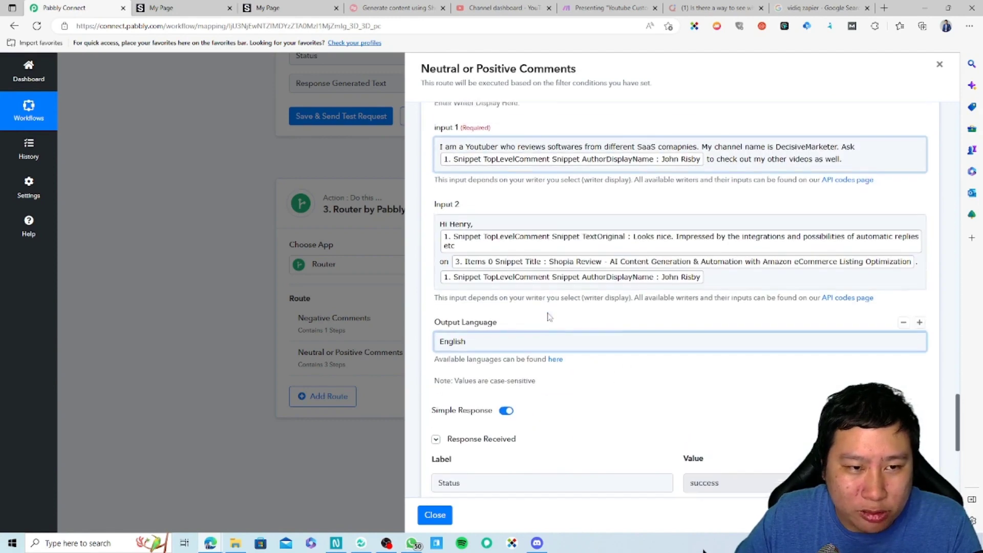
pyautogui.click(729, 249)
pyautogui.moveTo(442, 245); pyautogui.dragTo(512, 245)
pyautogui.click(534, 245)
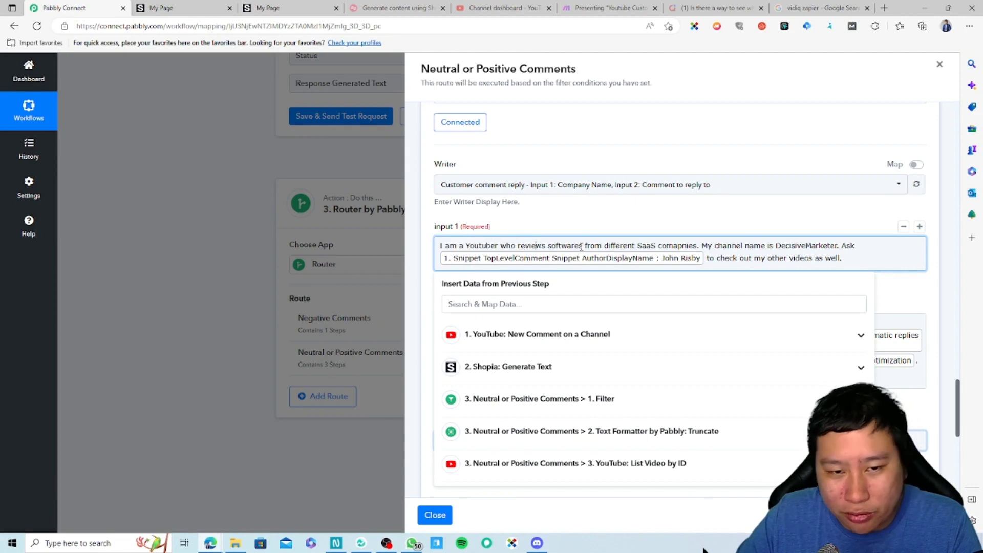
pyautogui.click(682, 245)
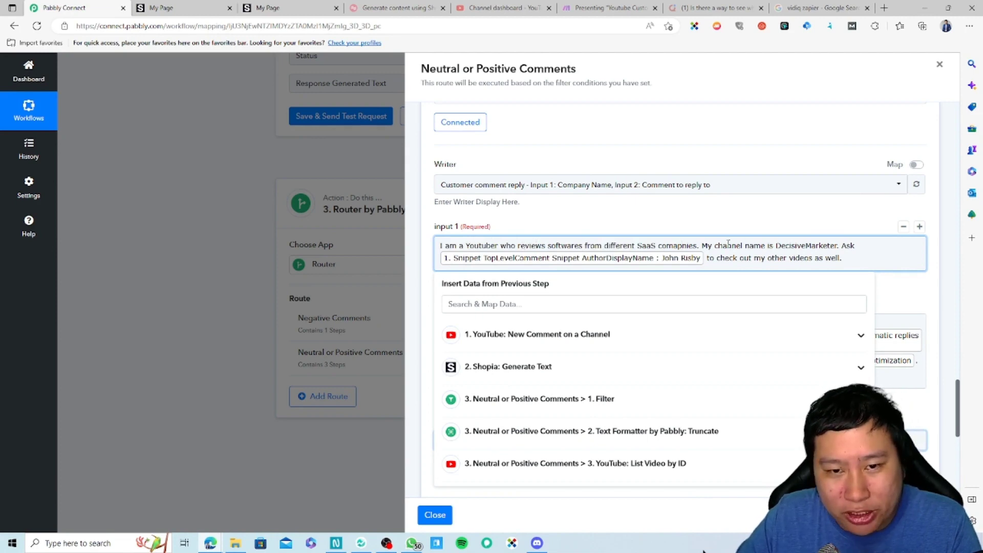
pyautogui.moveTo(777, 246); pyautogui.dragTo(854, 247)
pyautogui.click(849, 253)
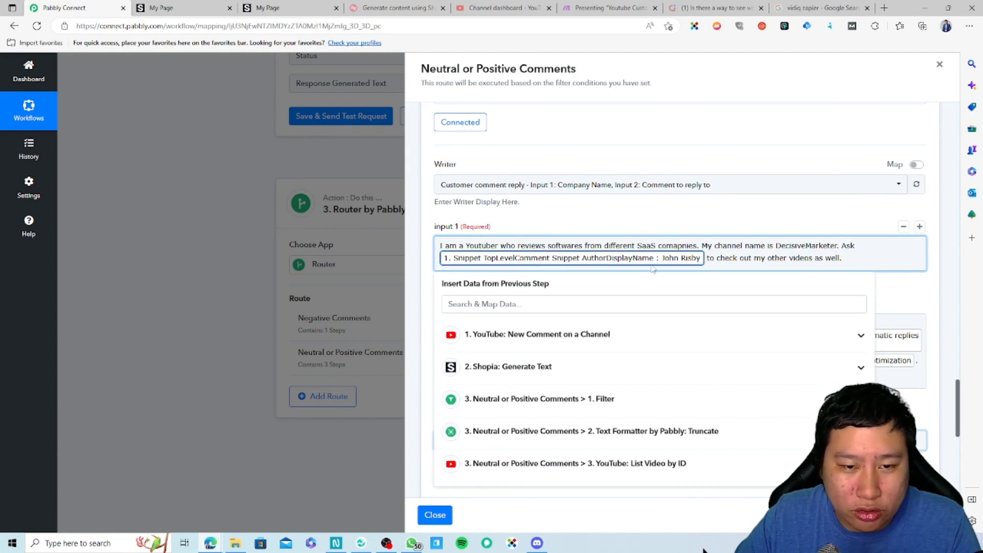
pyautogui.moveTo(708, 258); pyautogui.dragTo(785, 258)
pyautogui.click(842, 258)
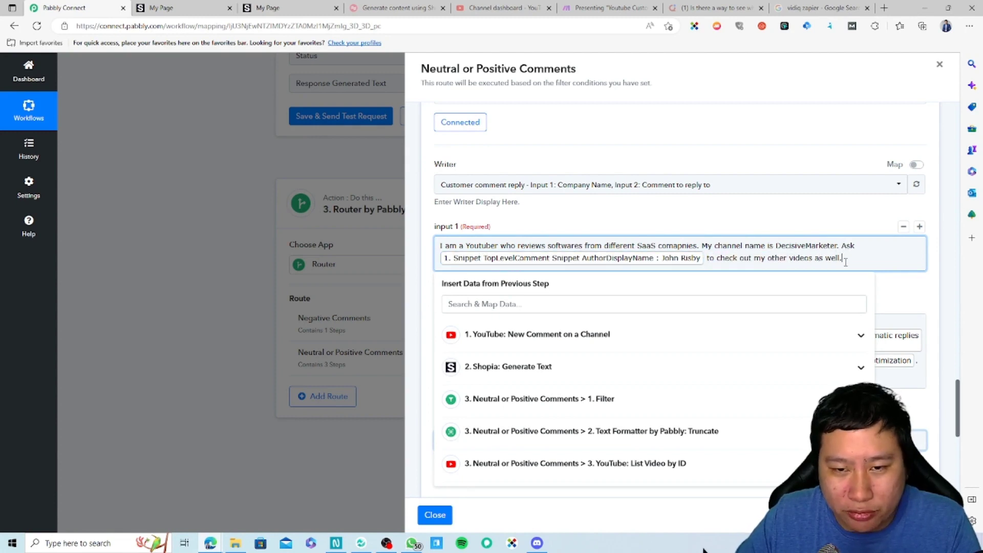
# Review the mapped comment, video title and author name in Input 2, and check how the generated reply addresses the commenter
pyautogui.scroll(-1, 608, 305)
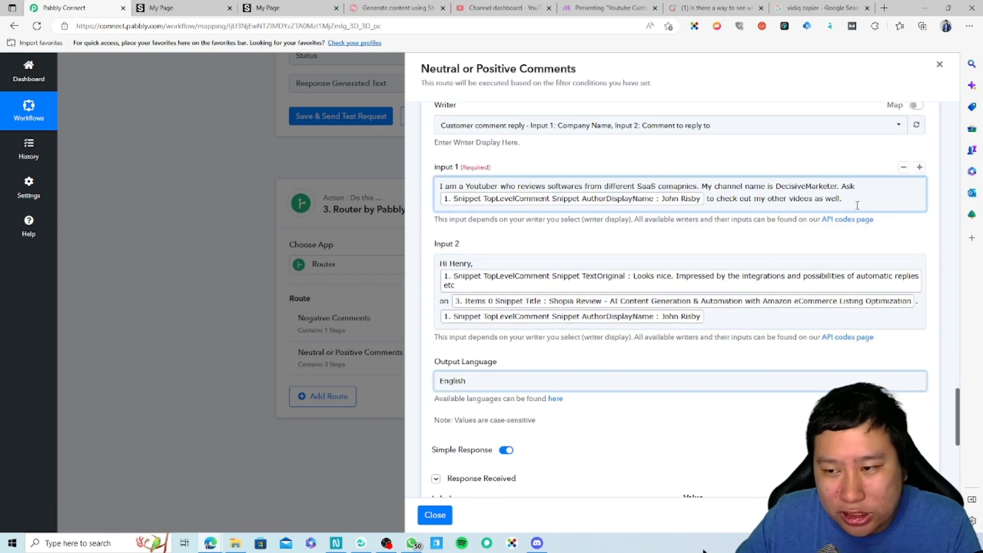
pyautogui.scroll(-2, 614, 309)
pyautogui.scroll(2, 429, 266)
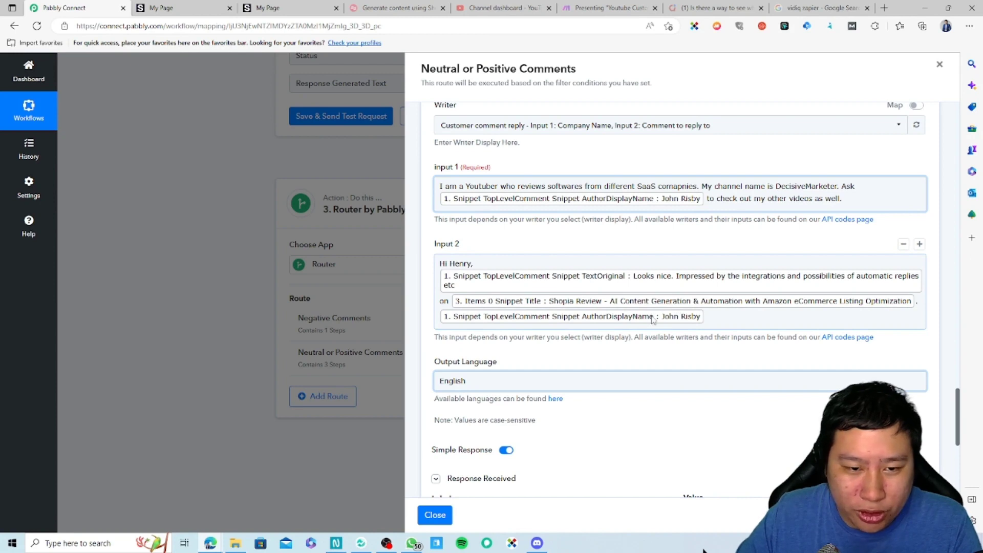
pyautogui.scroll(-5, 603, 437)
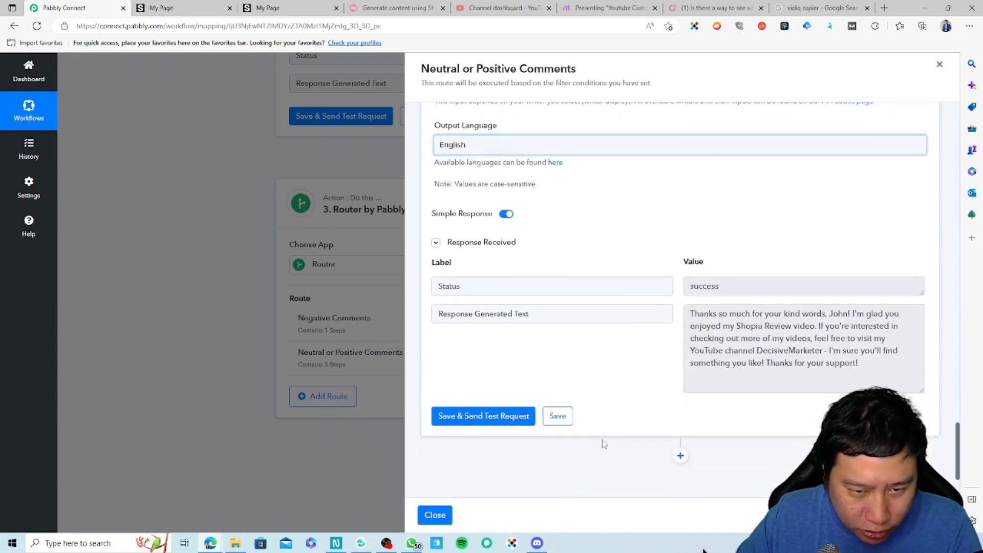
pyautogui.doubleClick(829, 315)
pyautogui.click(835, 318)
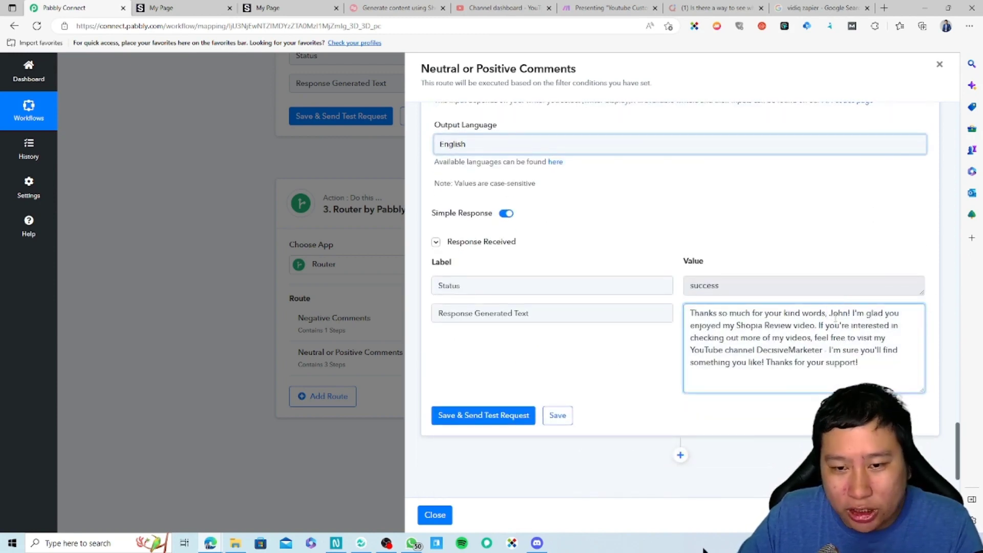
pyautogui.click(618, 344)
# Add a YouTube action after the Shopia action in the route and set its action event to Reply to Comment
pyautogui.scroll(-2, 663, 386)
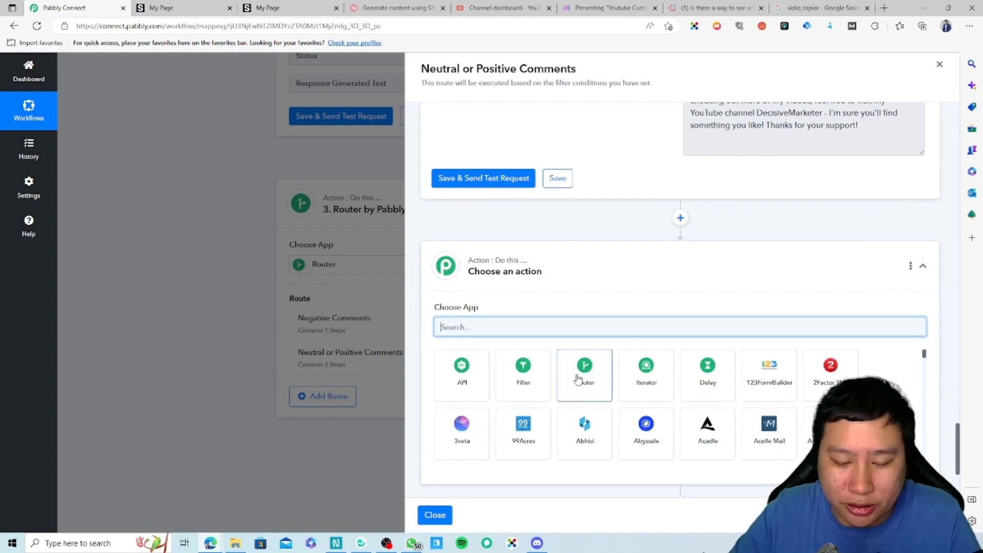
pyautogui.write('youtube')
pyautogui.click(487, 377)
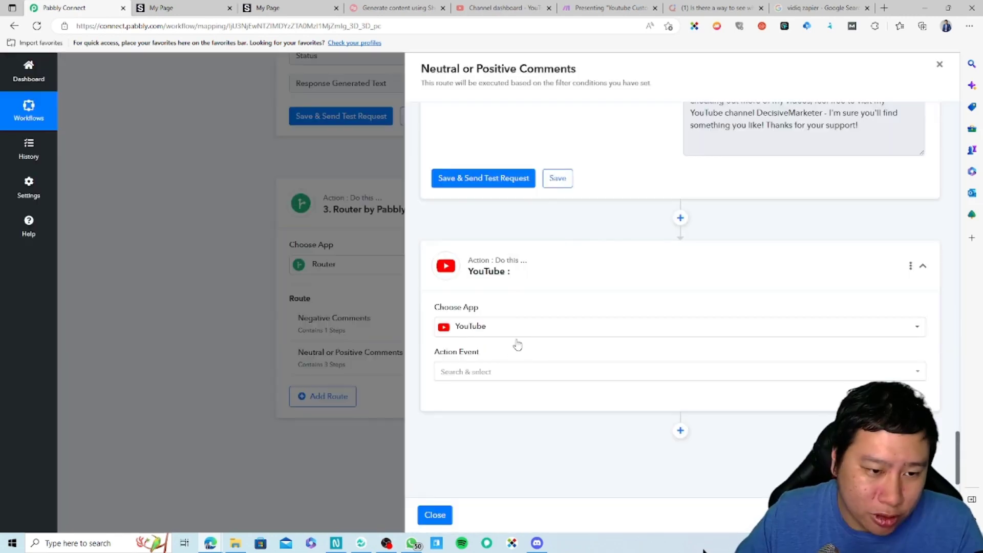
pyautogui.click(504, 379)
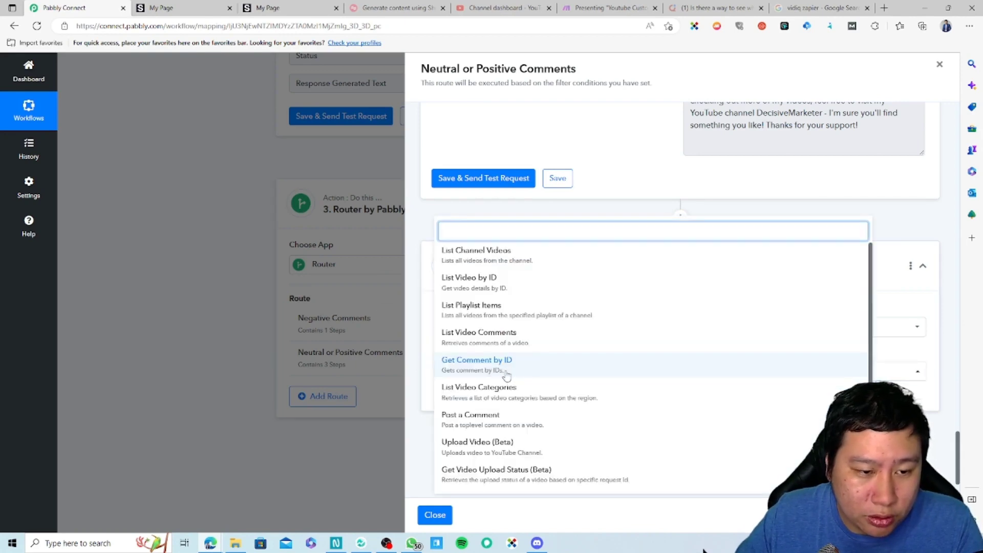
pyautogui.scroll(-1, 533, 408)
pyautogui.scroll(-1, 533, 408)
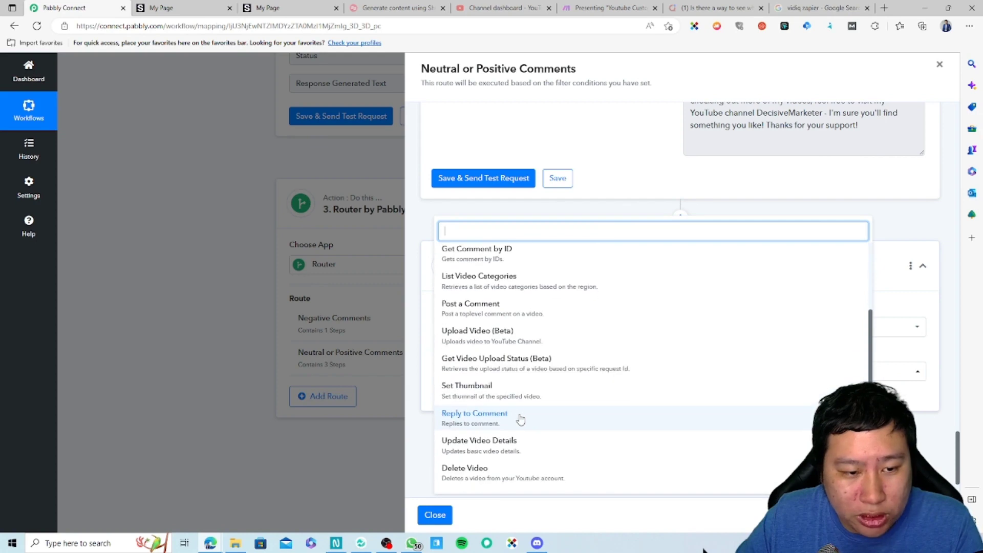
pyautogui.click(482, 424)
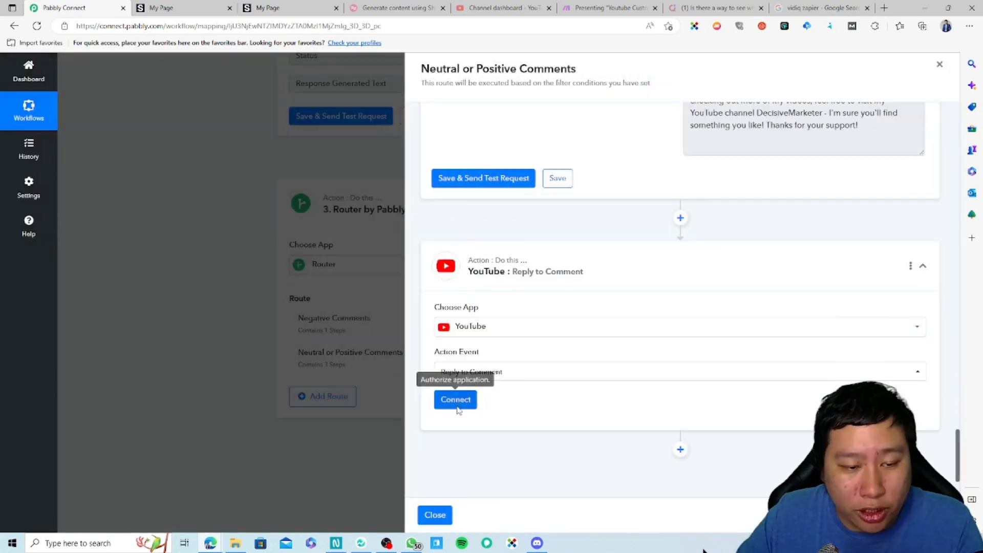
# Connect the YouTube action through the existing connection for the DecisiveMarketer channel and save it
pyautogui.click(455, 402)
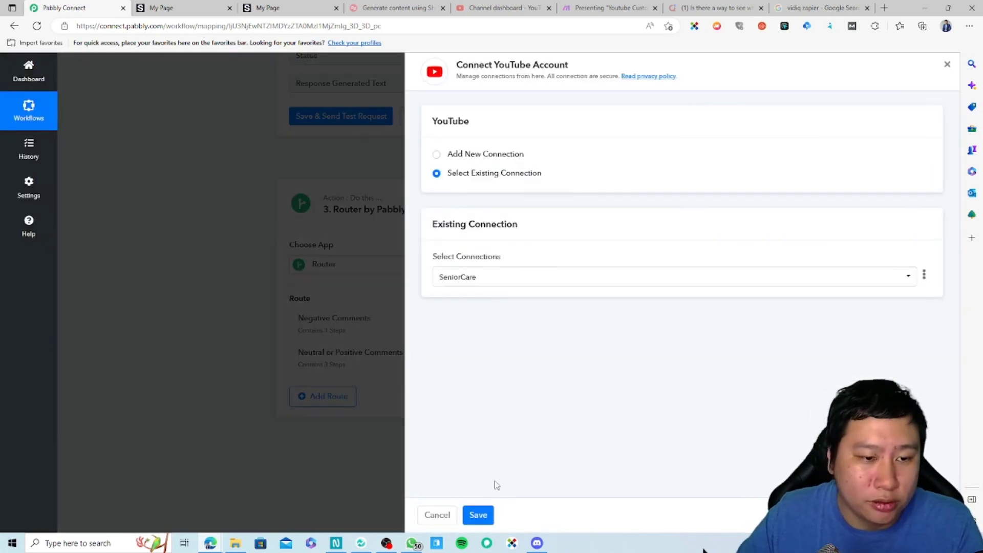
pyautogui.click(499, 280)
pyautogui.click(478, 353)
pyautogui.click(479, 515)
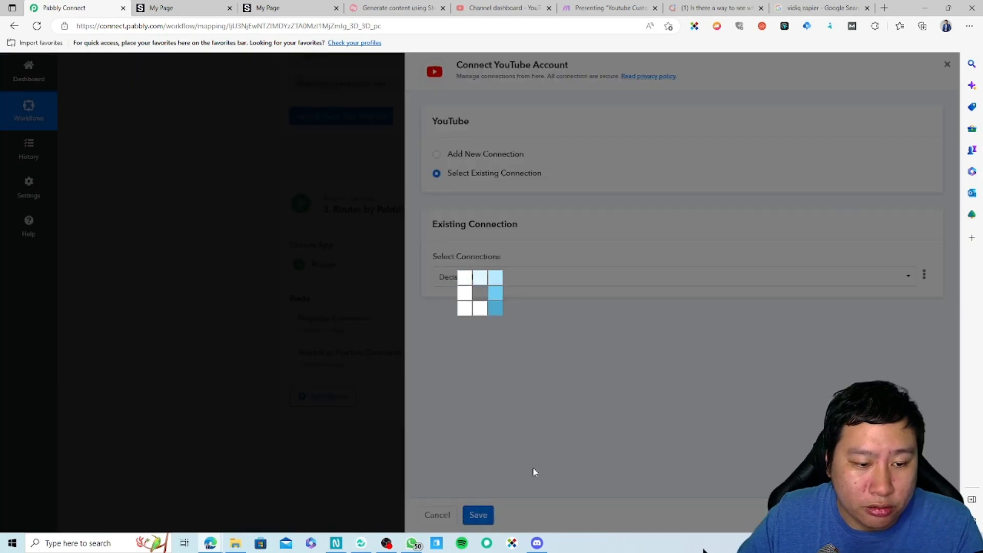
# Map the Response Generated Text from the fourth step, Shopia, into the Reply Text of the YouTube Reply to Comment action
pyautogui.scroll(-3, 606, 398)
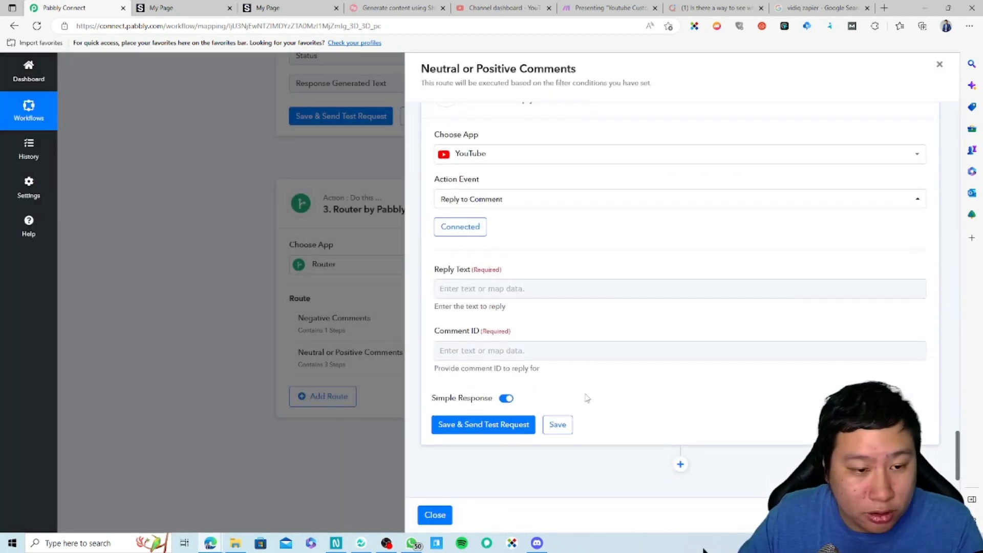
pyautogui.click(527, 283)
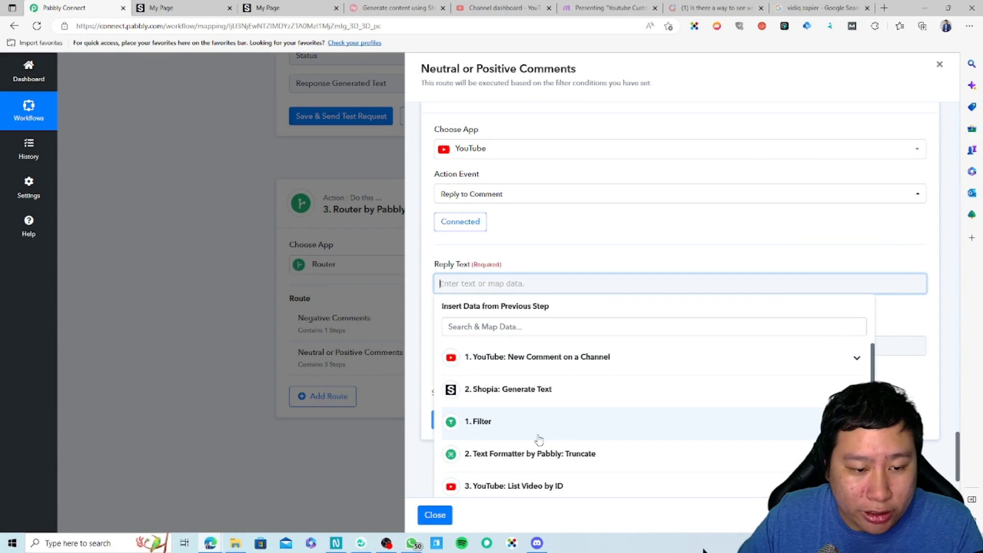
pyautogui.scroll(-3, 538, 440)
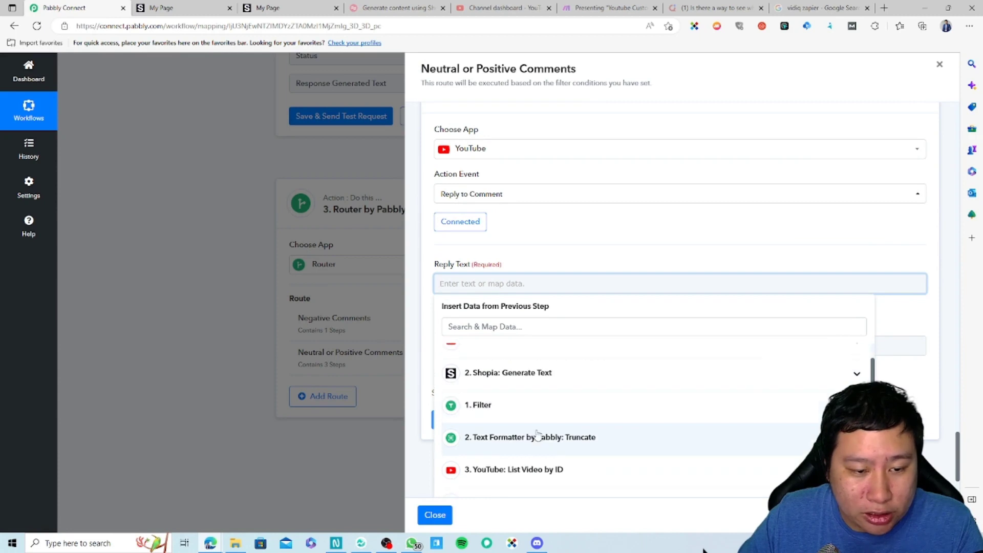
pyautogui.click(542, 378)
pyautogui.click(531, 382)
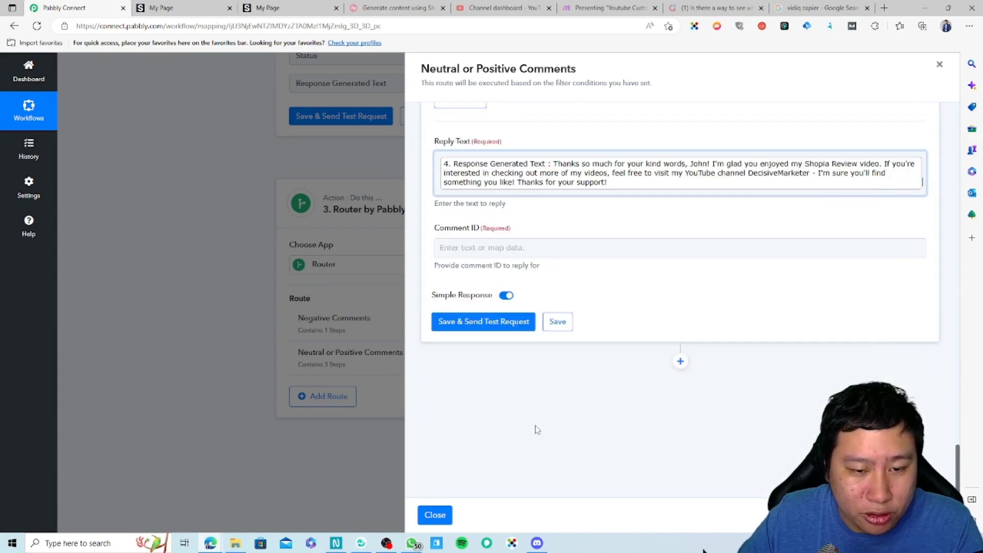
pyautogui.click(918, 392)
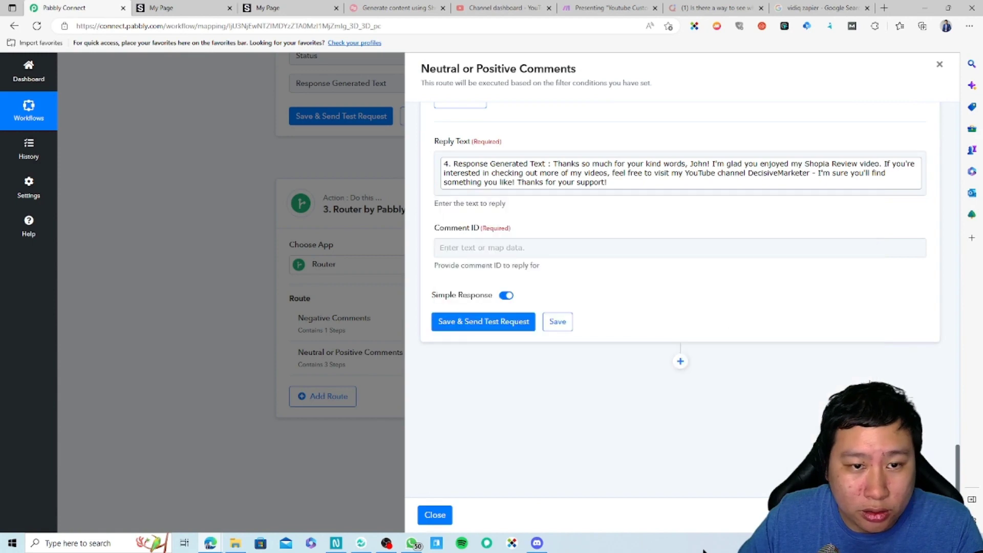
# Map the Id from the New Comment on a Channel trigger into the Comment ID and save the reply action
pyautogui.click(530, 248)
pyautogui.click(513, 323)
pyautogui.scroll(-3, 589, 399)
pyautogui.scroll(3, 576, 388)
pyautogui.scroll(3, 576, 388)
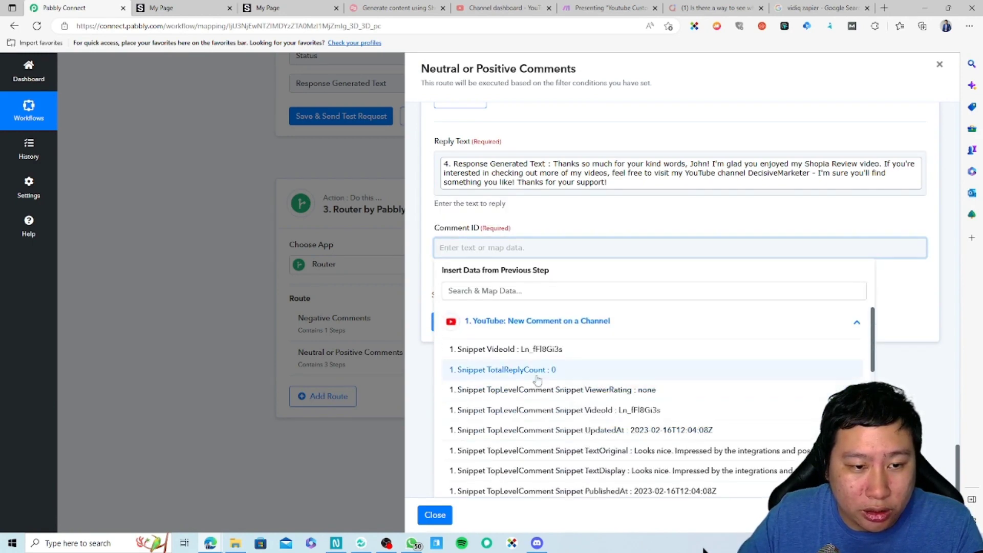
pyautogui.scroll(-6, 563, 404)
pyautogui.scroll(-3, 561, 418)
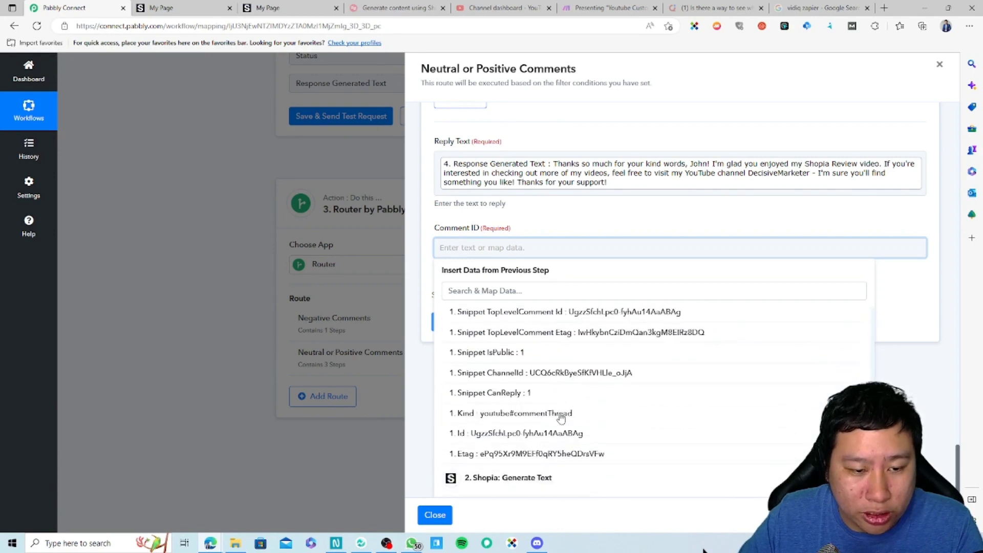
pyautogui.click(472, 389)
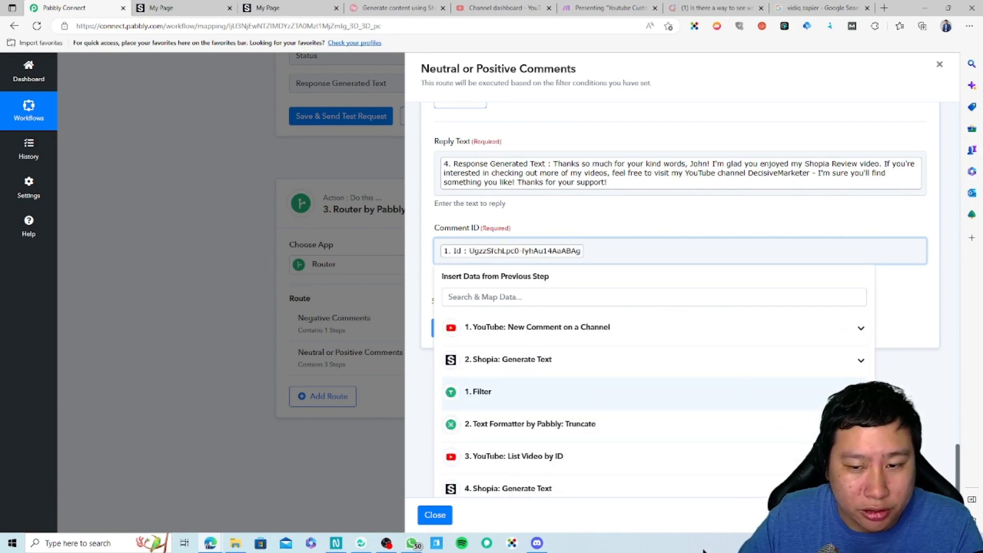
pyautogui.click(558, 328)
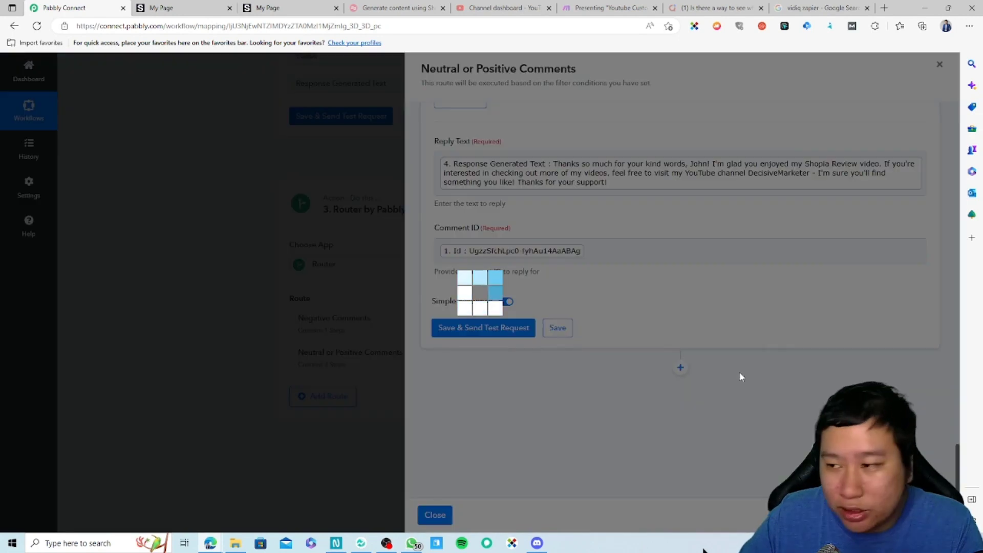
pyautogui.click(478, 336)
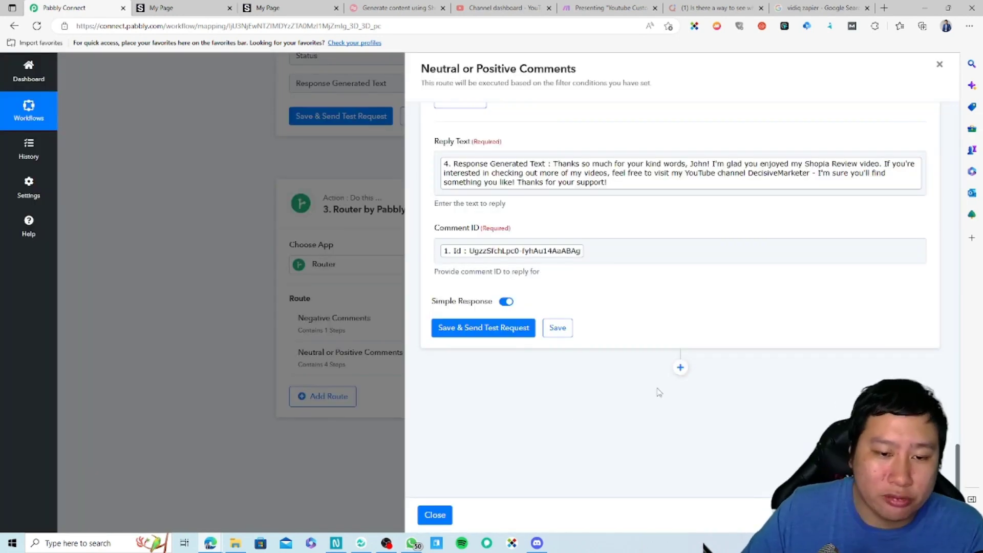
# Review the mapped reply text and comment ID in the YouTube Reply to Comment action
pyautogui.scroll(3, 659, 392)
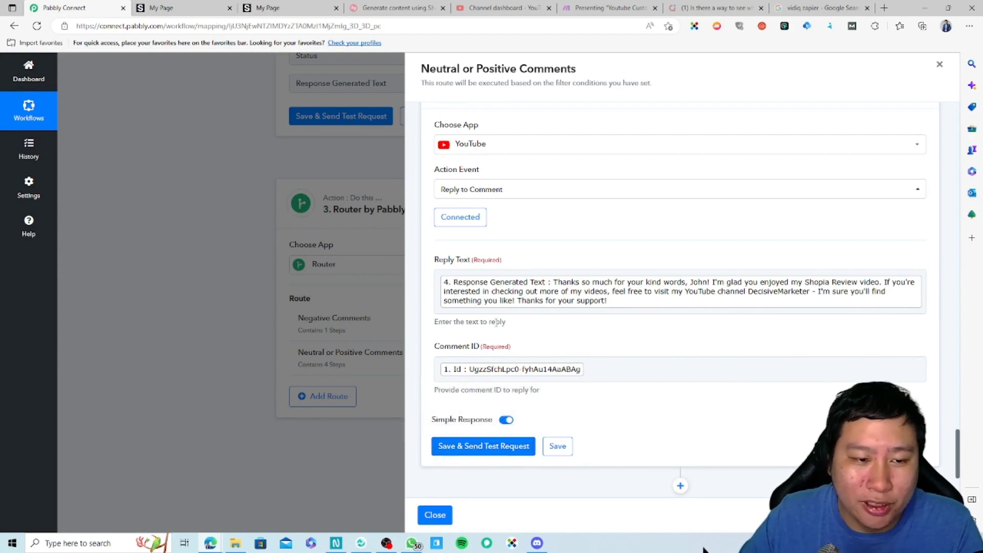
pyautogui.moveTo(488, 322); pyautogui.dragTo(505, 321)
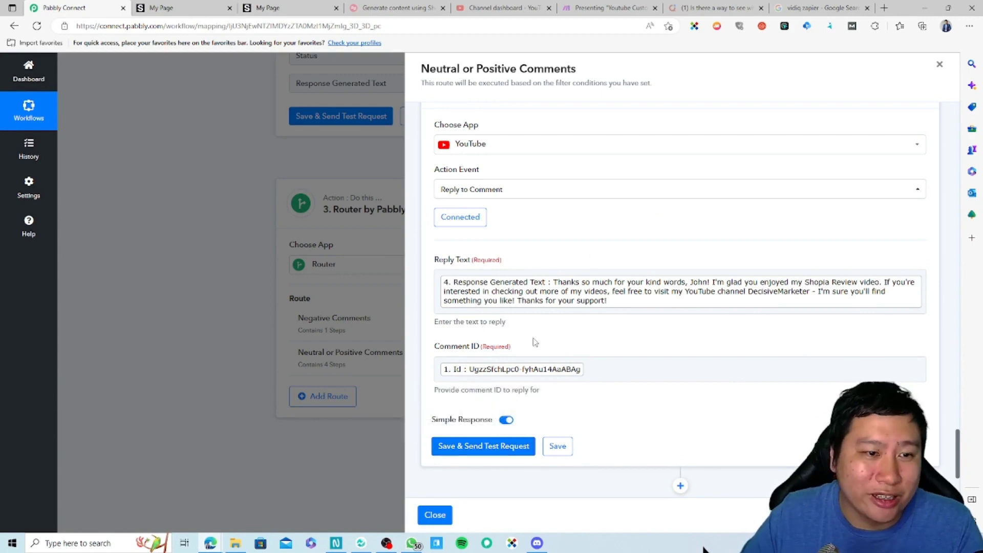
pyautogui.scroll(6, 573, 344)
pyautogui.scroll(-8, 571, 344)
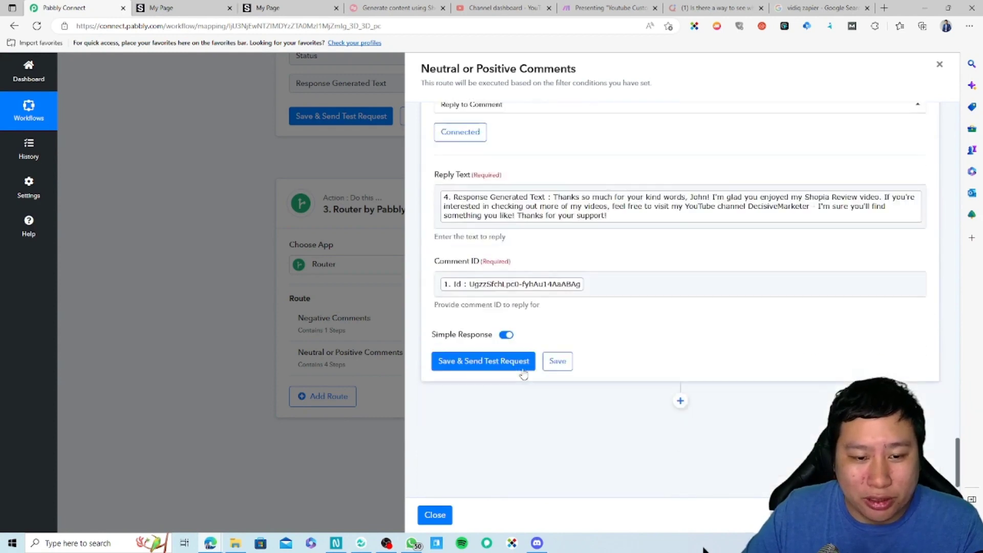
pyautogui.scroll(-1, 523, 374)
# Switch to YouTube Studio, view the channel comments not yet responded to, and open the DecisiveMarketer channel page
pyautogui.click(491, 7)
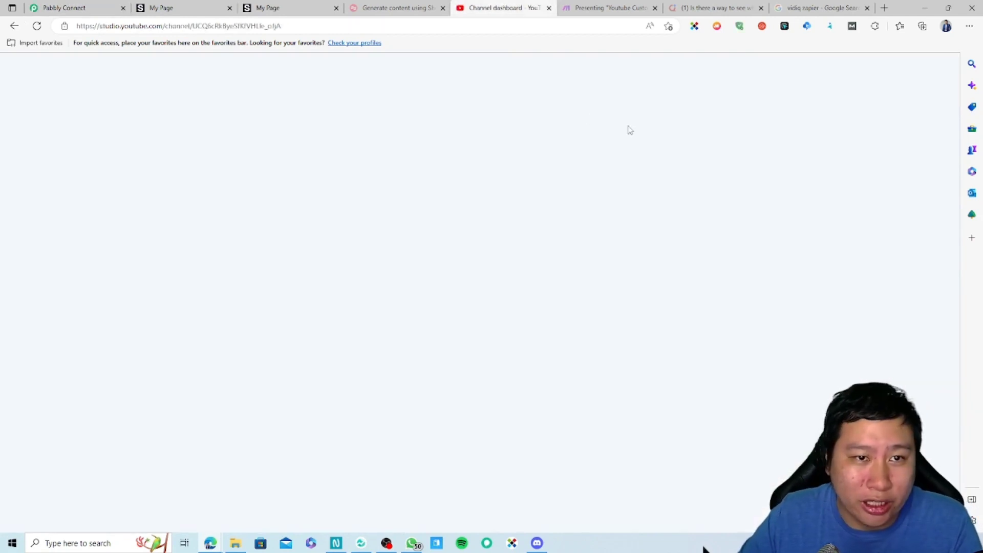
pyautogui.scroll(1, 385, 314)
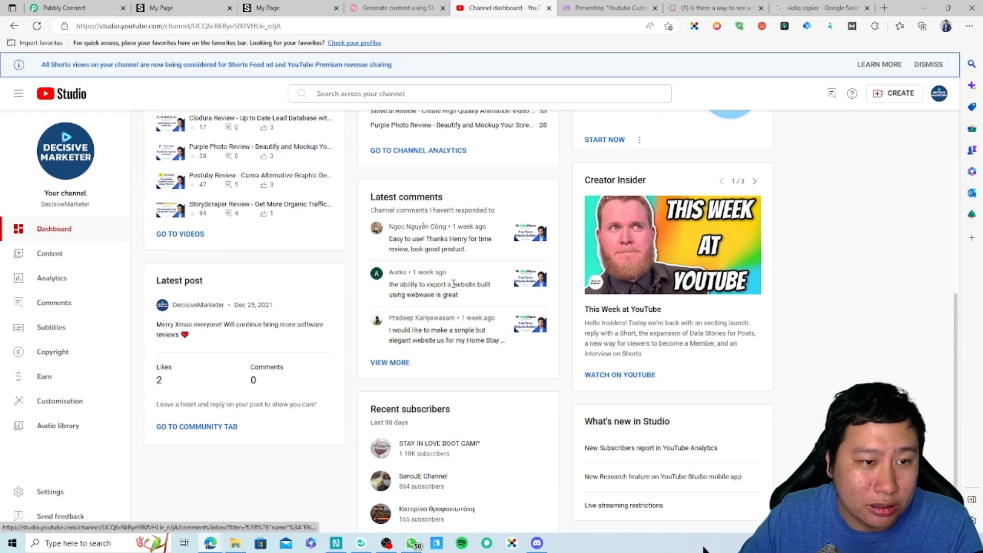
pyautogui.click(940, 94)
pyautogui.click(837, 350)
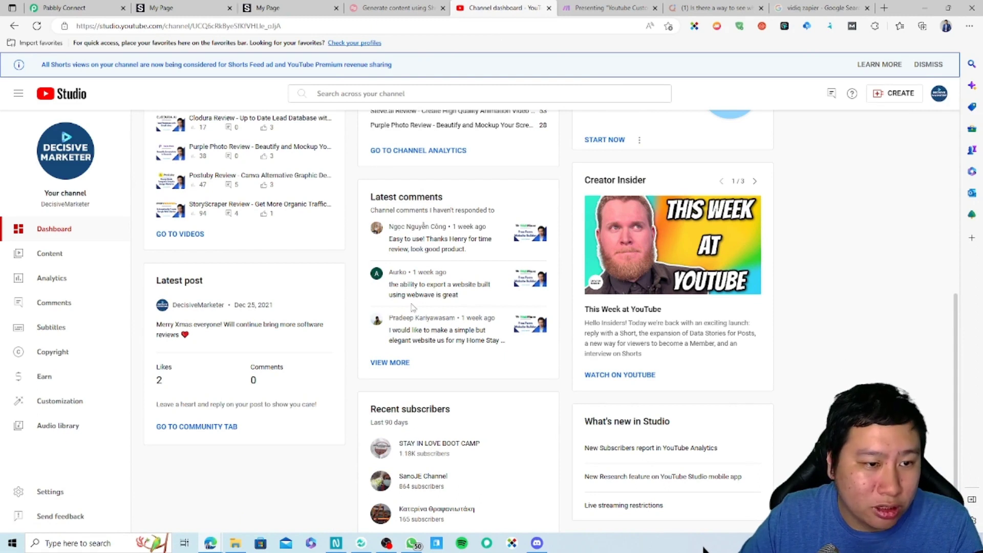
pyautogui.click(398, 369)
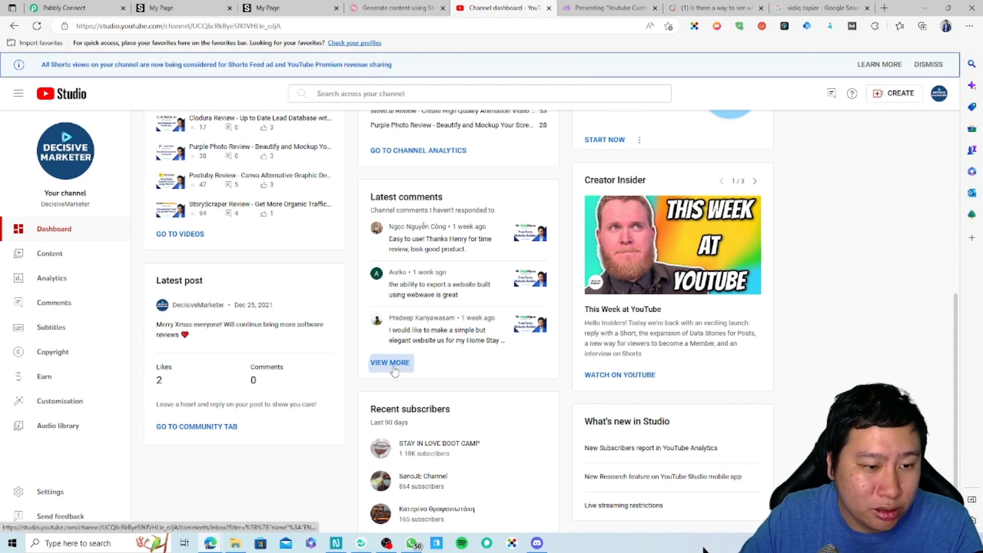
pyautogui.click(937, 97)
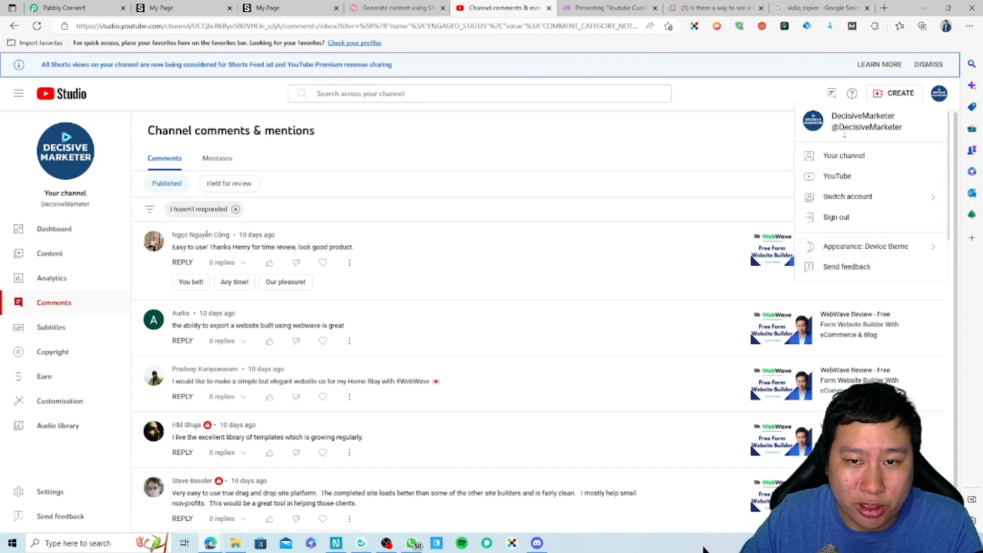
pyautogui.click(845, 161)
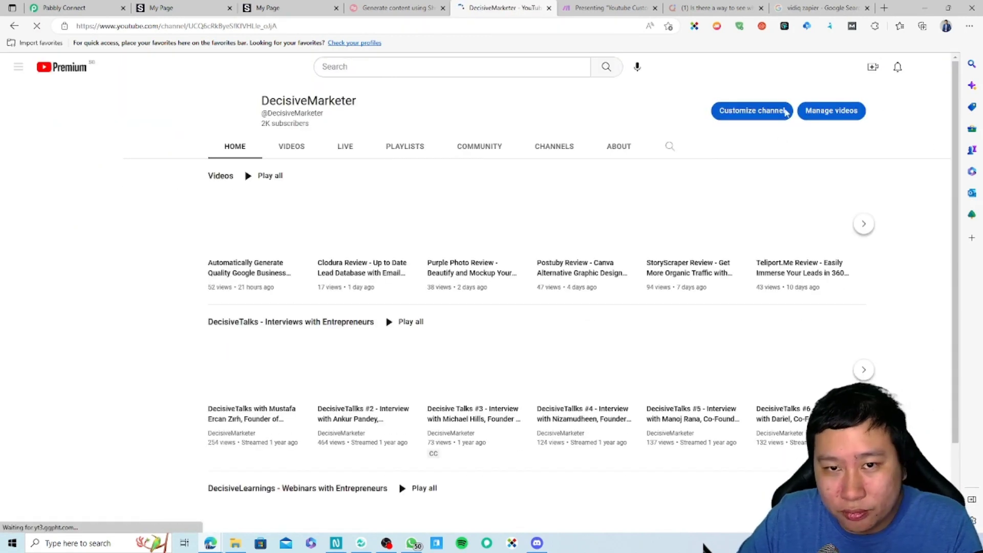
# Open the newest comment notification for the Shopia Review video and read the channel's full reply to it
pyautogui.click(898, 66)
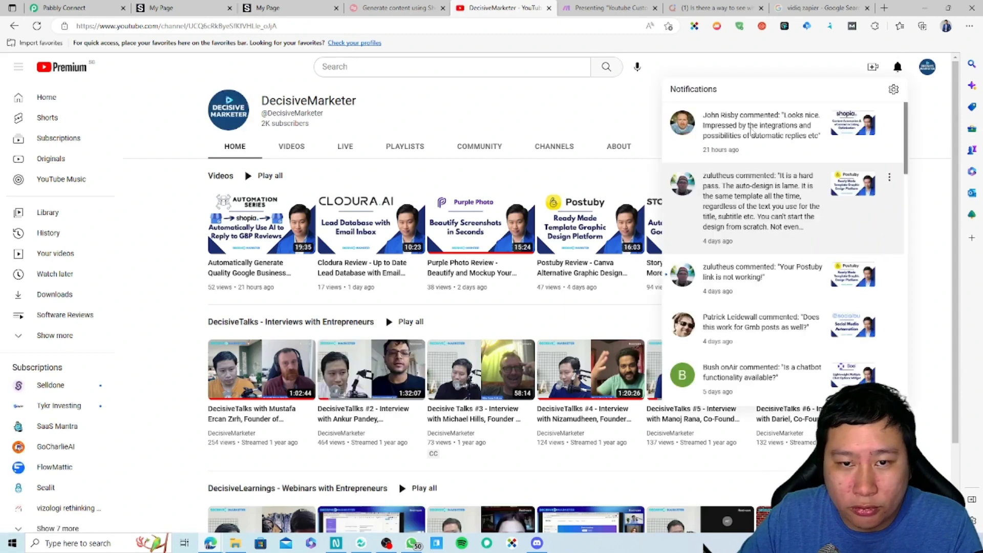
pyautogui.click(826, 129)
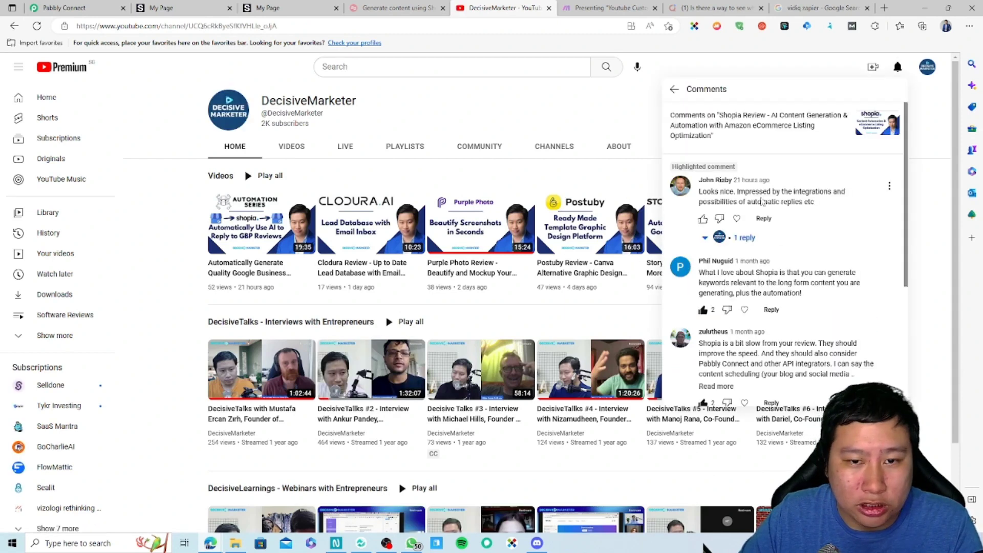
pyautogui.click(744, 237)
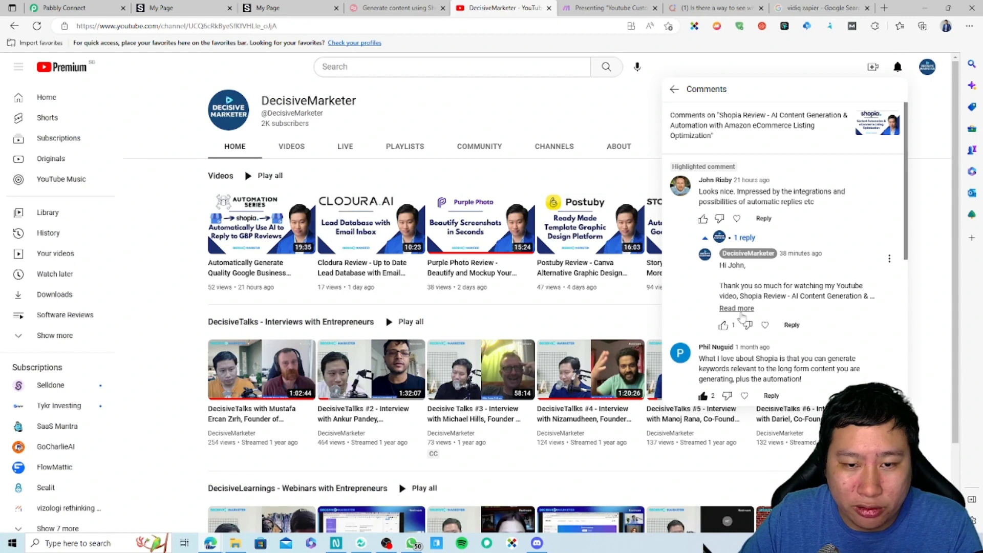
pyautogui.click(739, 310)
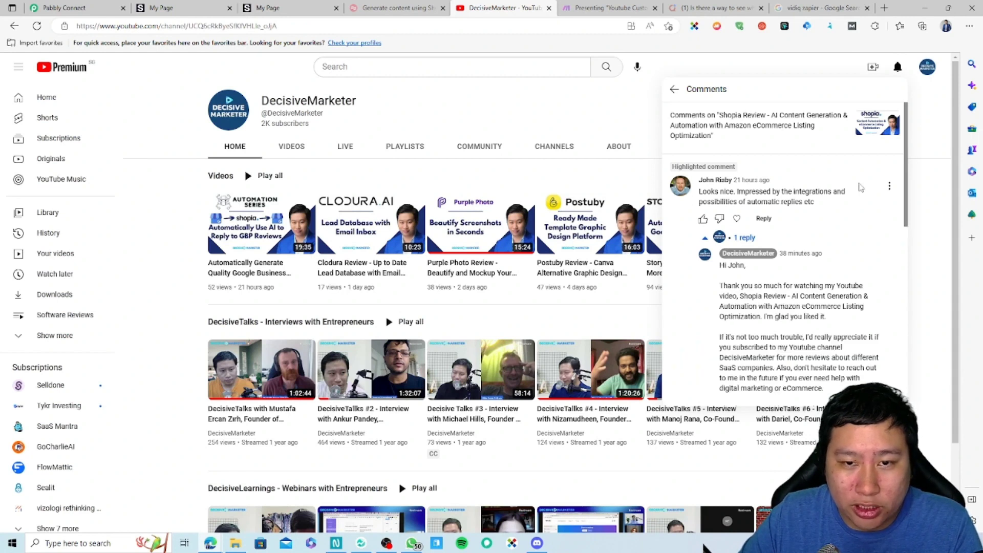
pyautogui.scroll(-2, 757, 181)
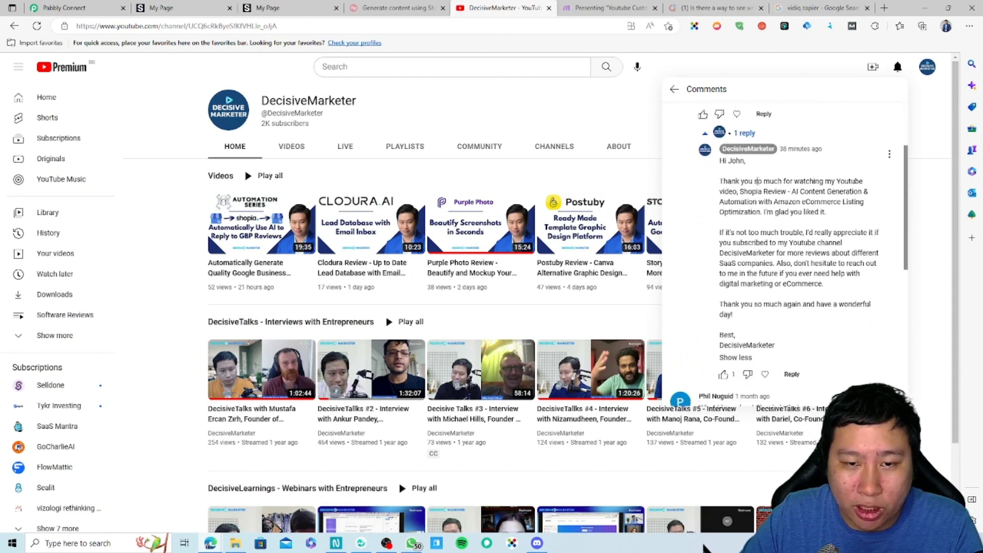
pyautogui.moveTo(720, 180); pyautogui.dragTo(755, 355)
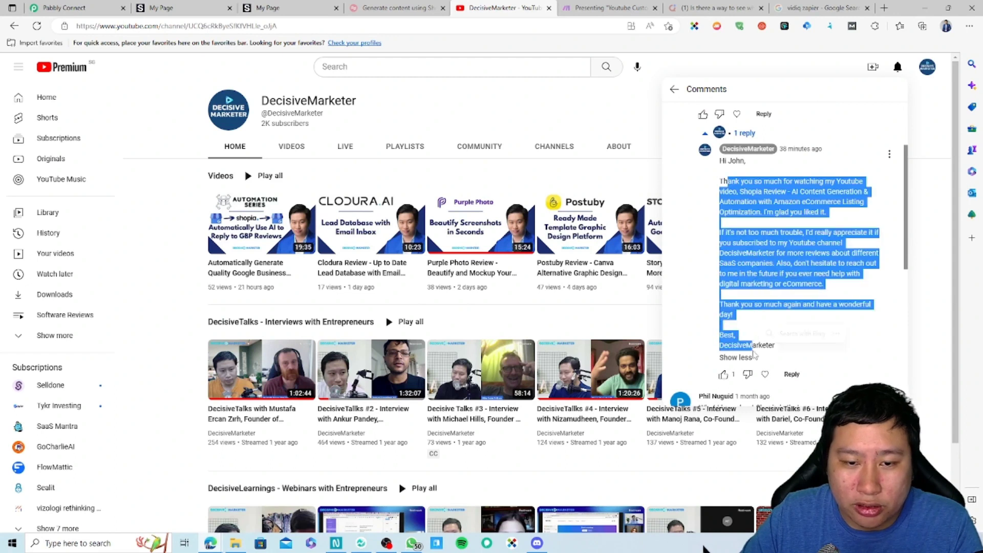
pyautogui.click(779, 351)
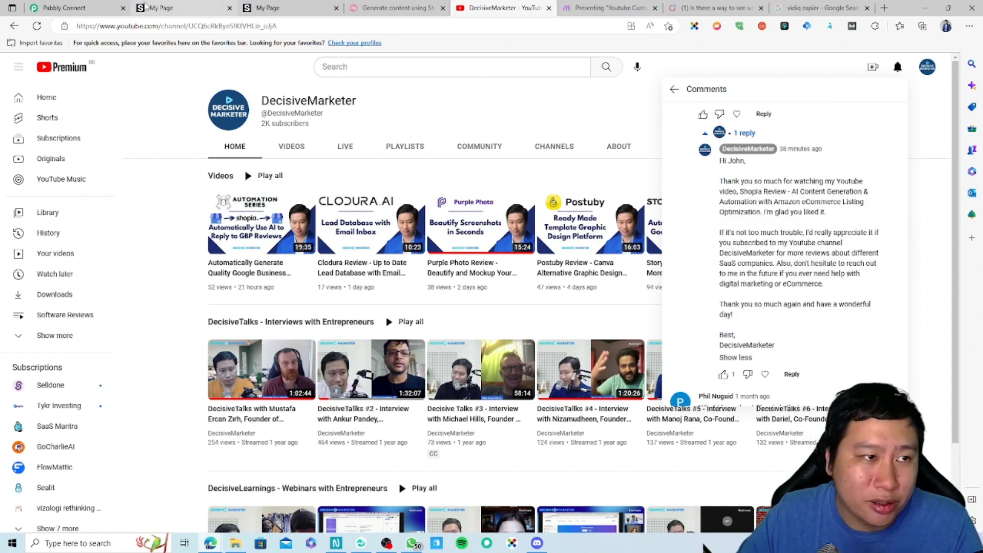
# Return to Pabbly Connect and save the YouTube Reply to Comment action in the Neutral or Positive Comments route
pyautogui.click(105, 6)
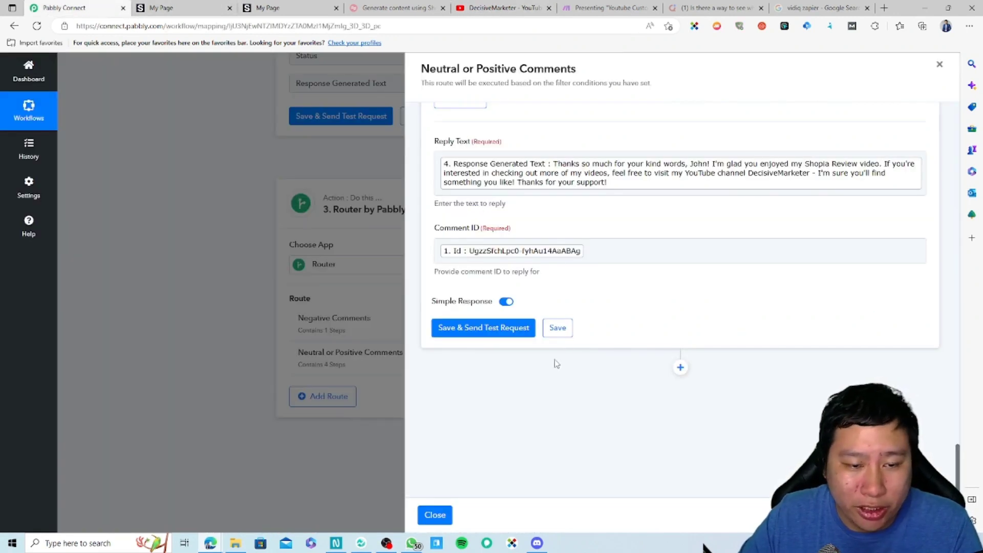
pyautogui.scroll(5, 614, 369)
pyautogui.scroll(-5, 615, 368)
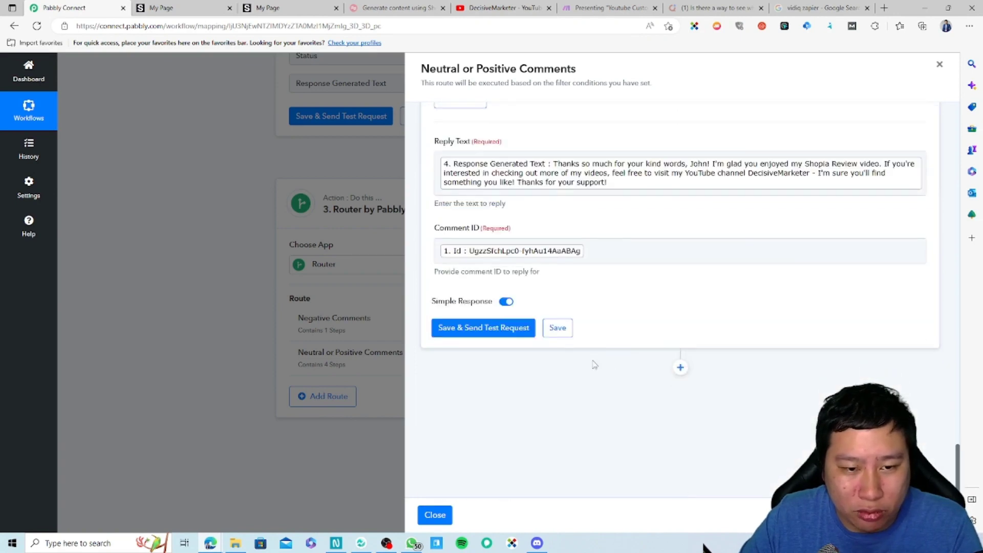
pyautogui.click(557, 328)
pyautogui.click(495, 339)
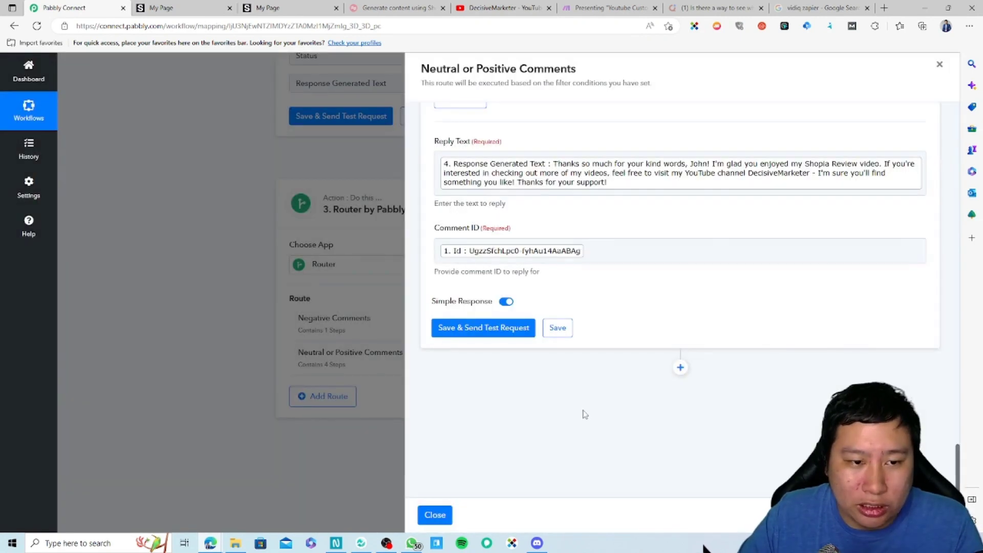
# Close the Neutral or Positive Comments route and look over the whole workflow from the router back to the YouTube trigger
pyautogui.click(940, 64)
pyautogui.scroll(5, 804, 300)
pyautogui.scroll(-10, 804, 299)
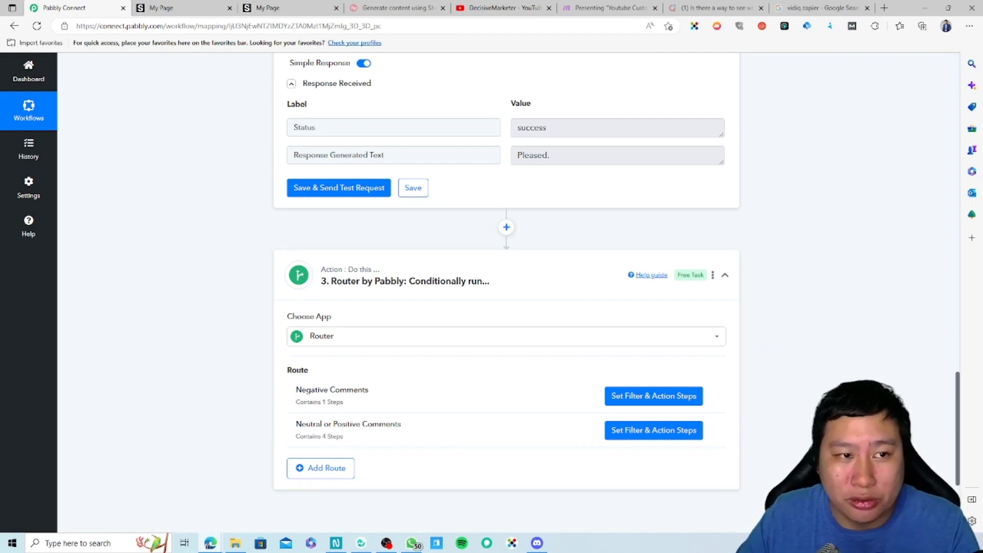
pyautogui.scroll(20, 784, 372)
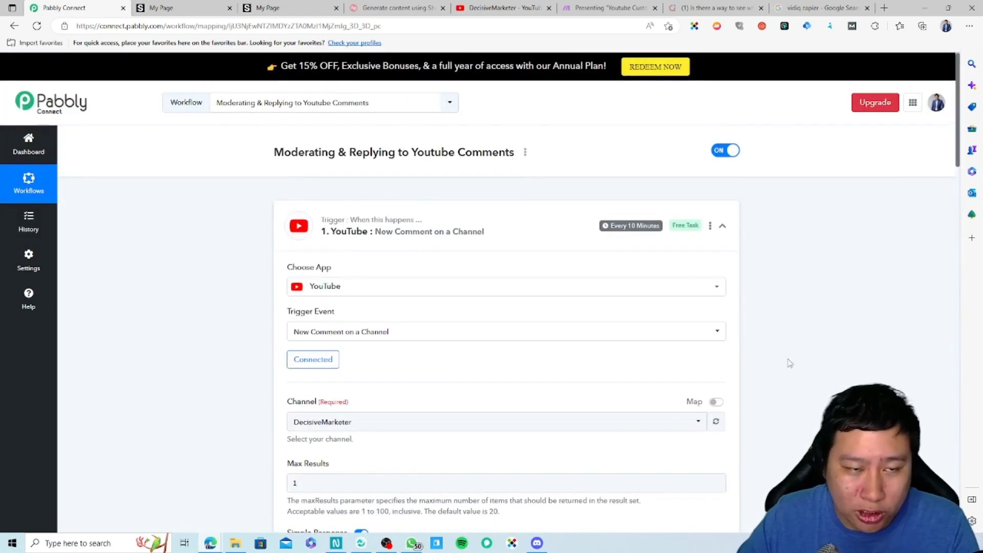